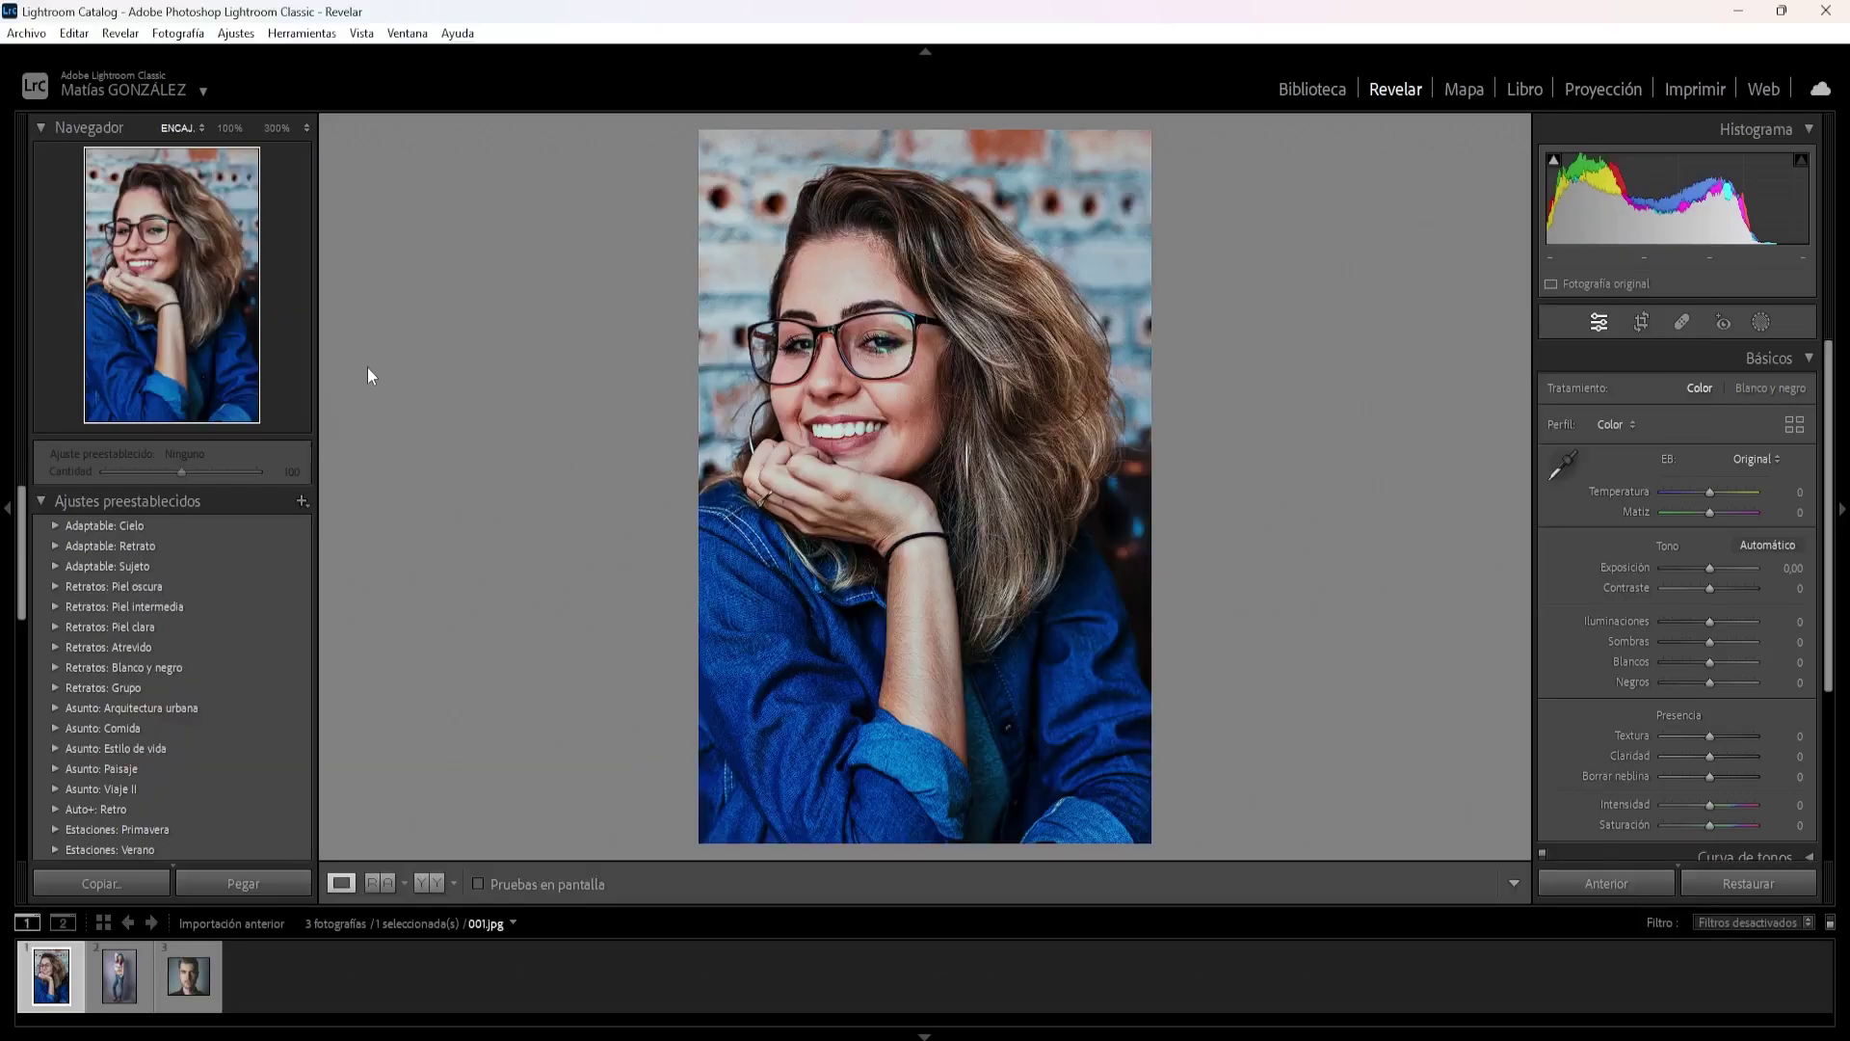
Start exporting the photo to a subfolder named 'Prueba de marca'
click(26, 34)
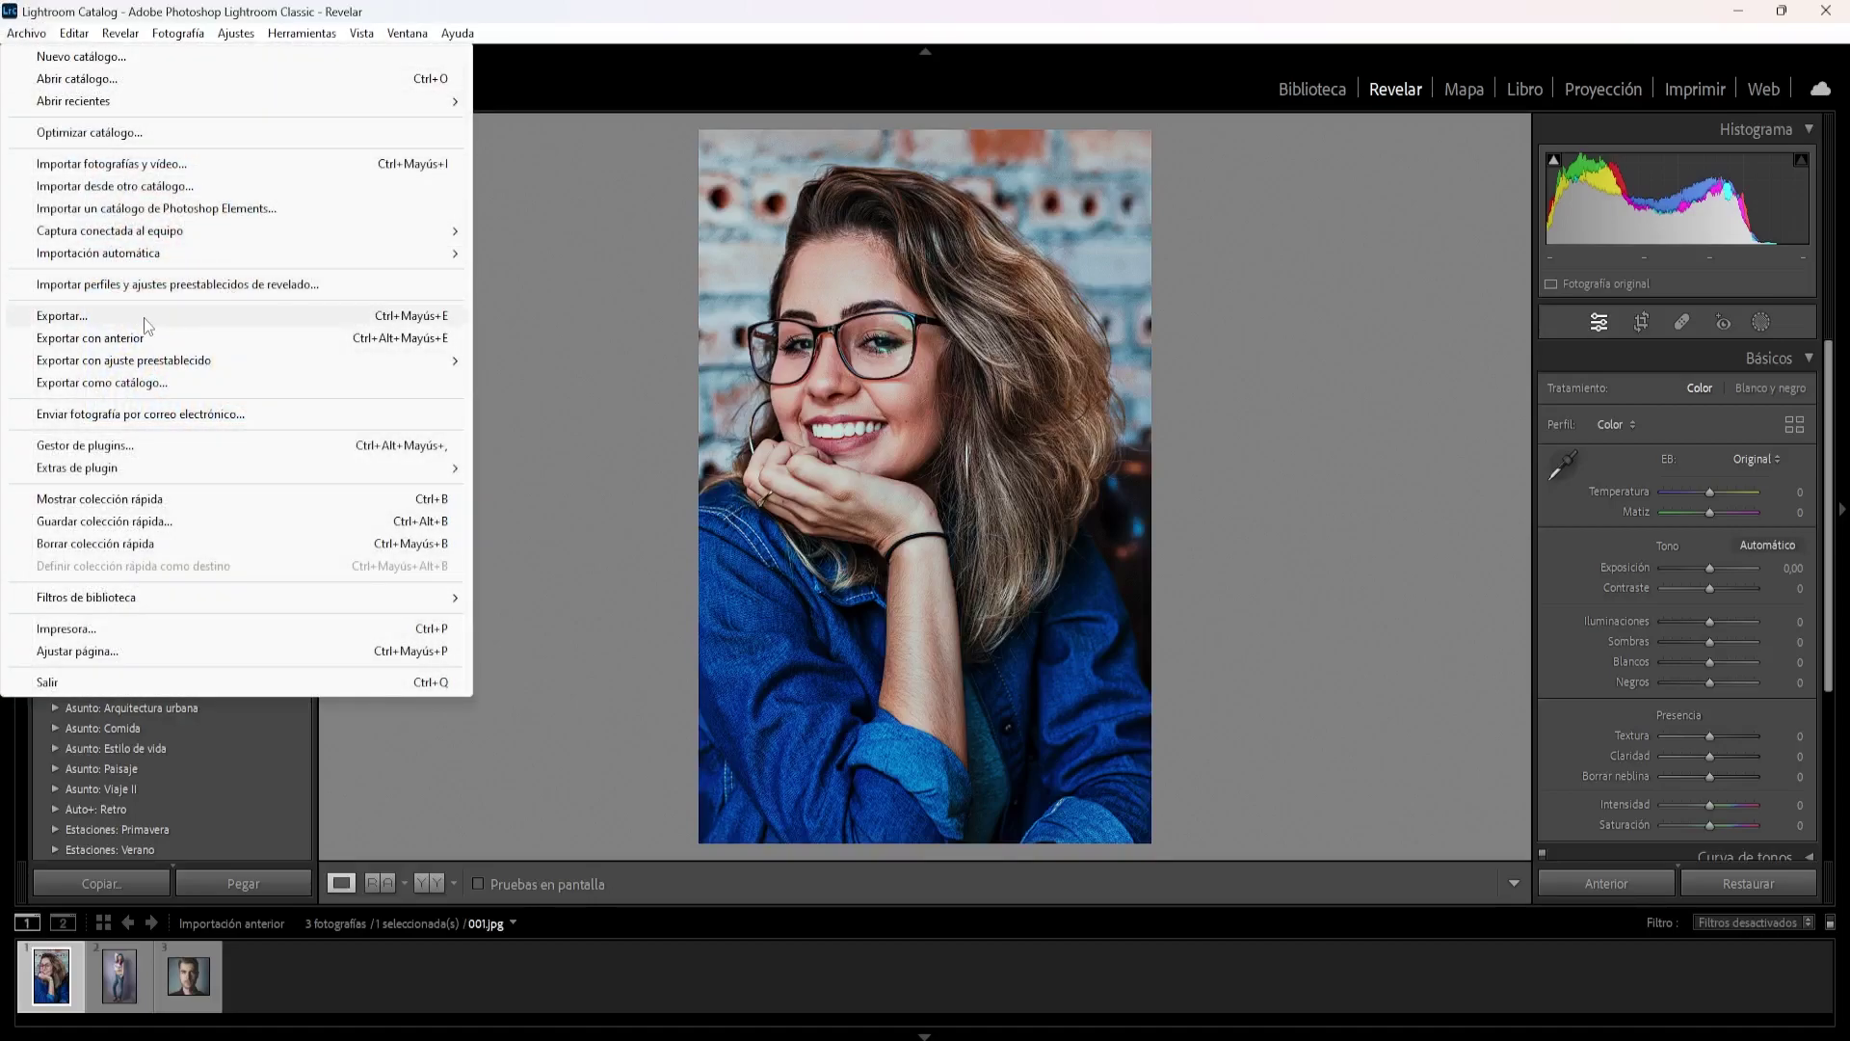
click(79, 316)
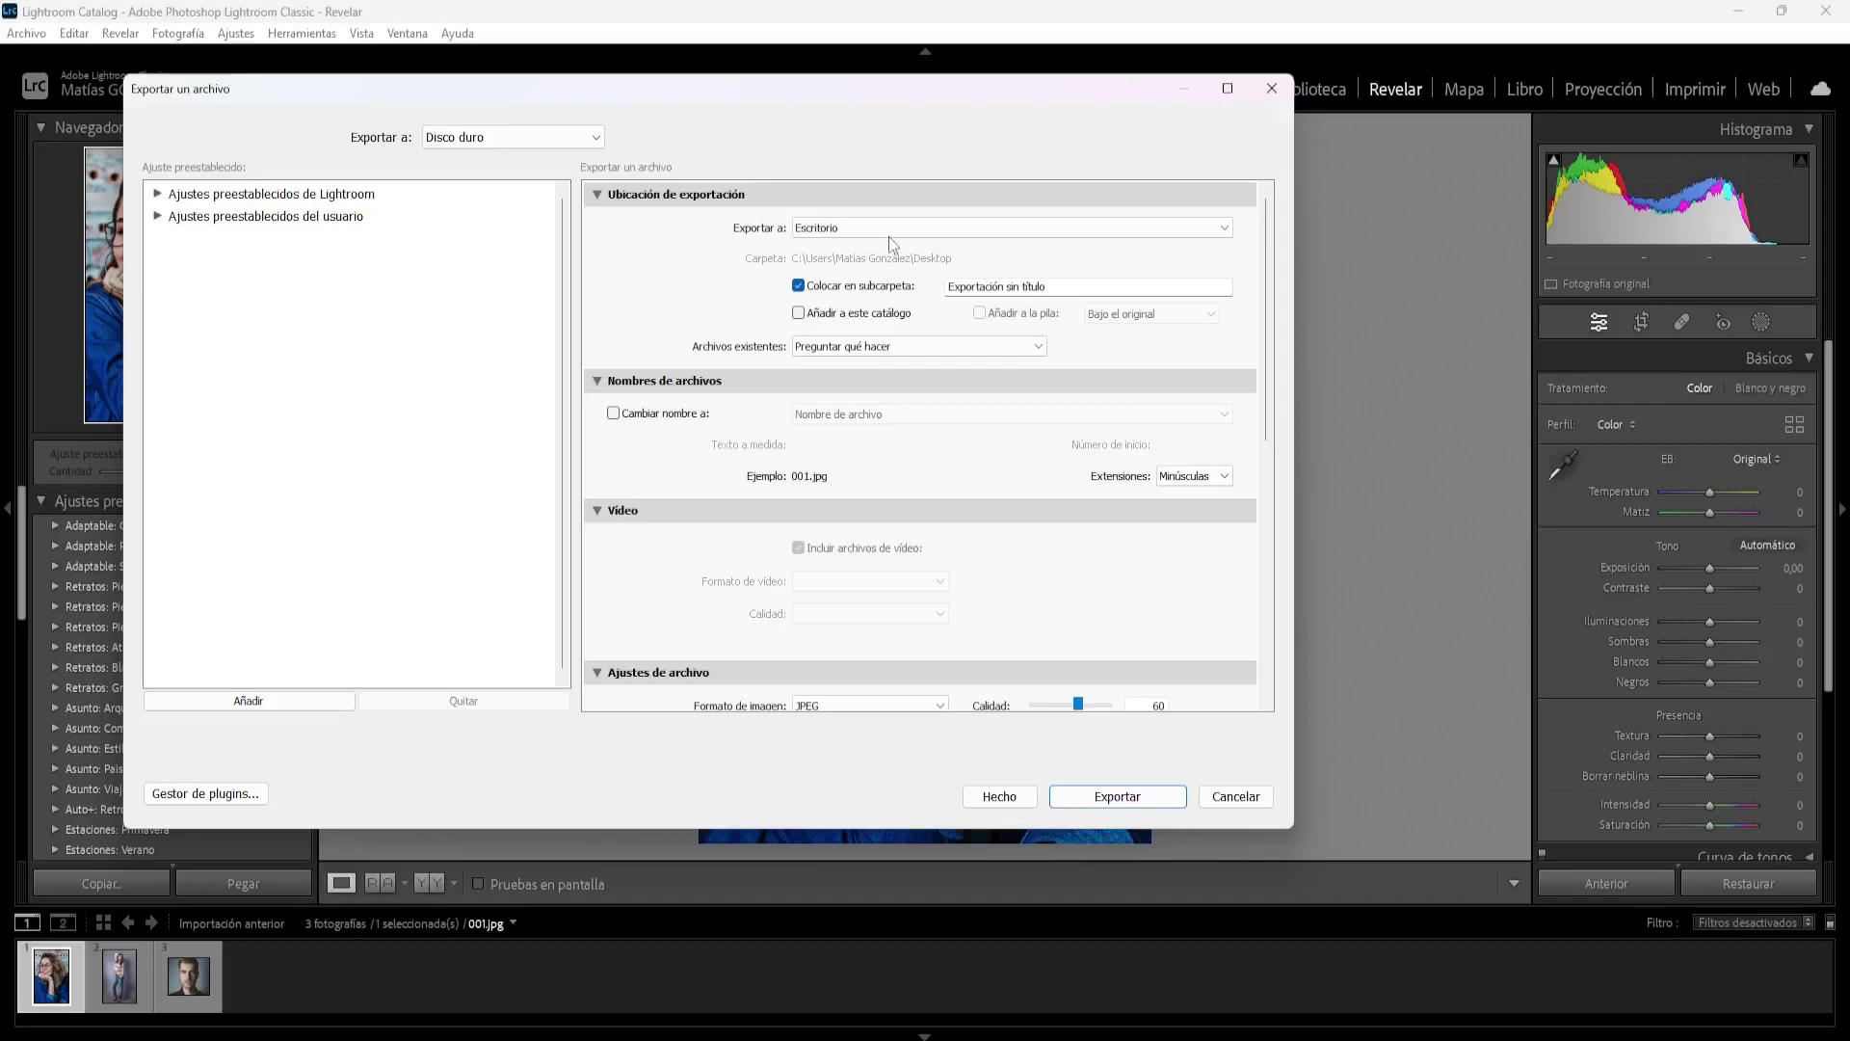
triple_click(993, 287)
text(Prueba de marca)
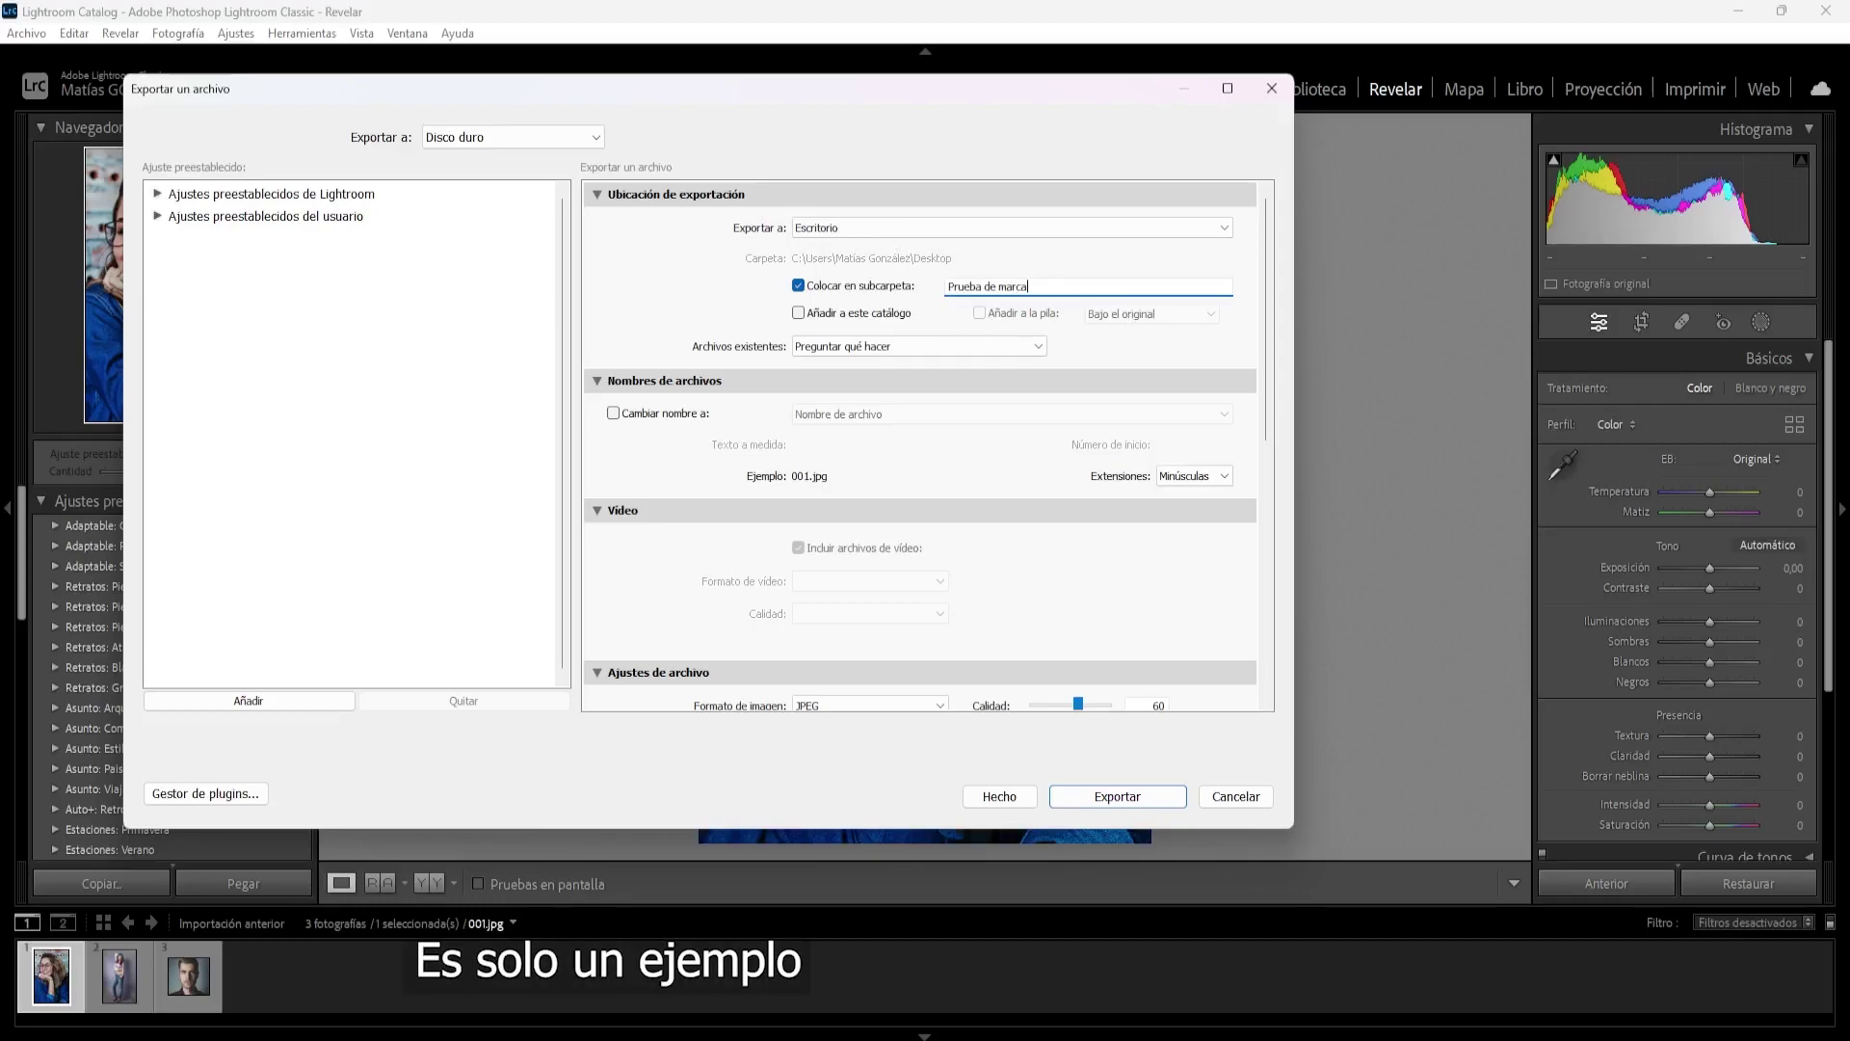
click(638, 436)
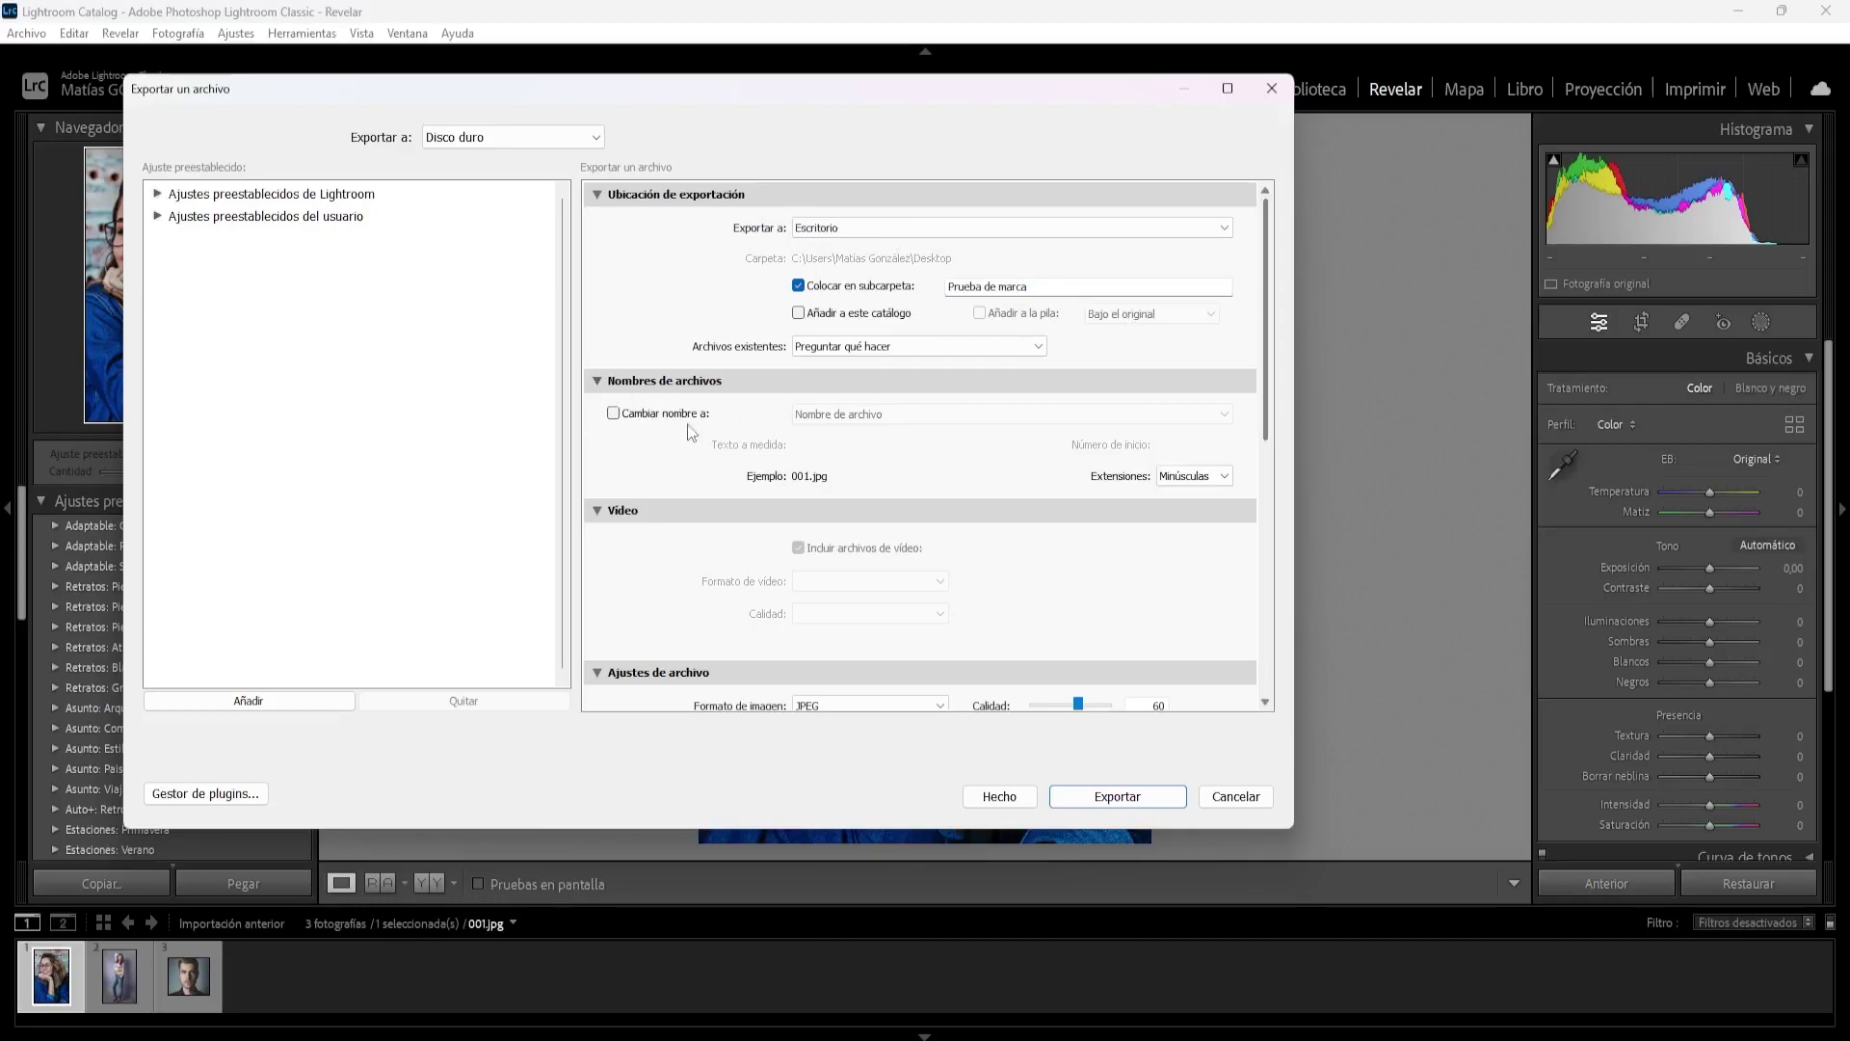
Turn on watermarking in the export settings and show the watermark choices
scroll(1195, 373, down, 3)
scroll(1247, 547, down, 1)
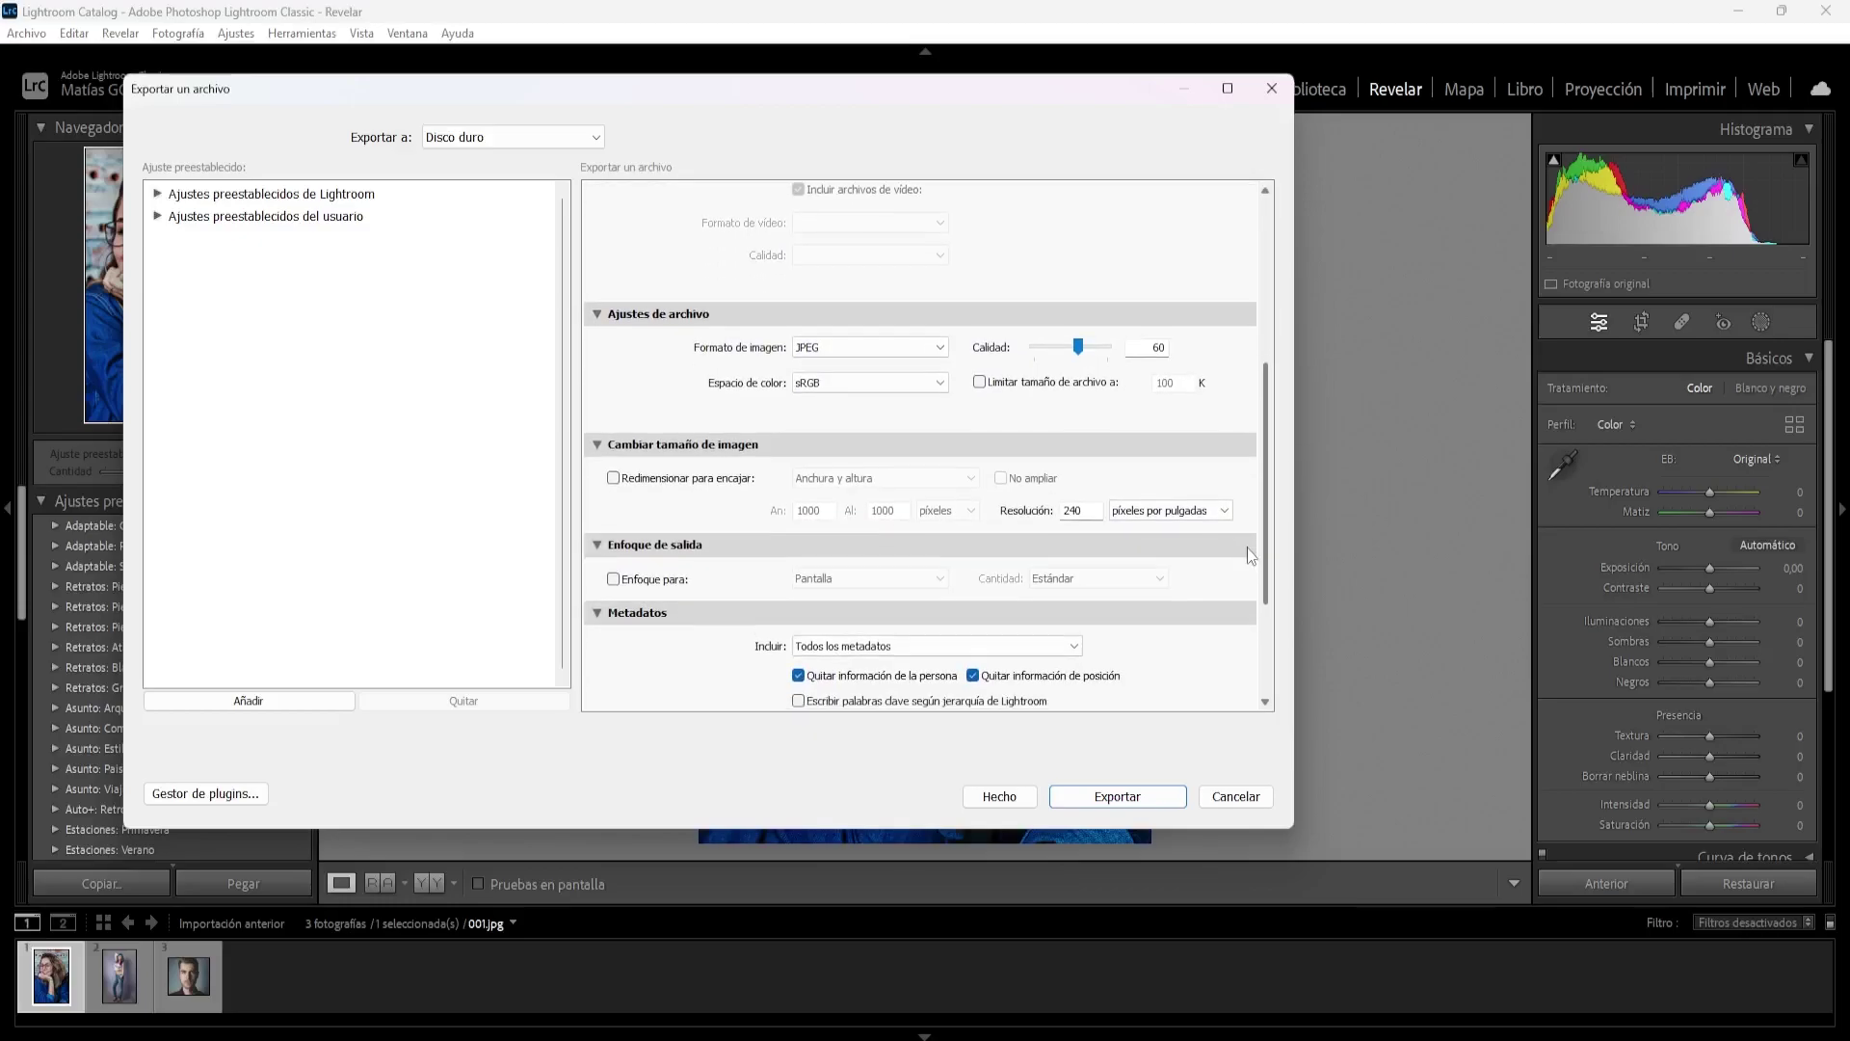
scroll(1247, 547, down, 1)
scroll(1233, 634, down, 2)
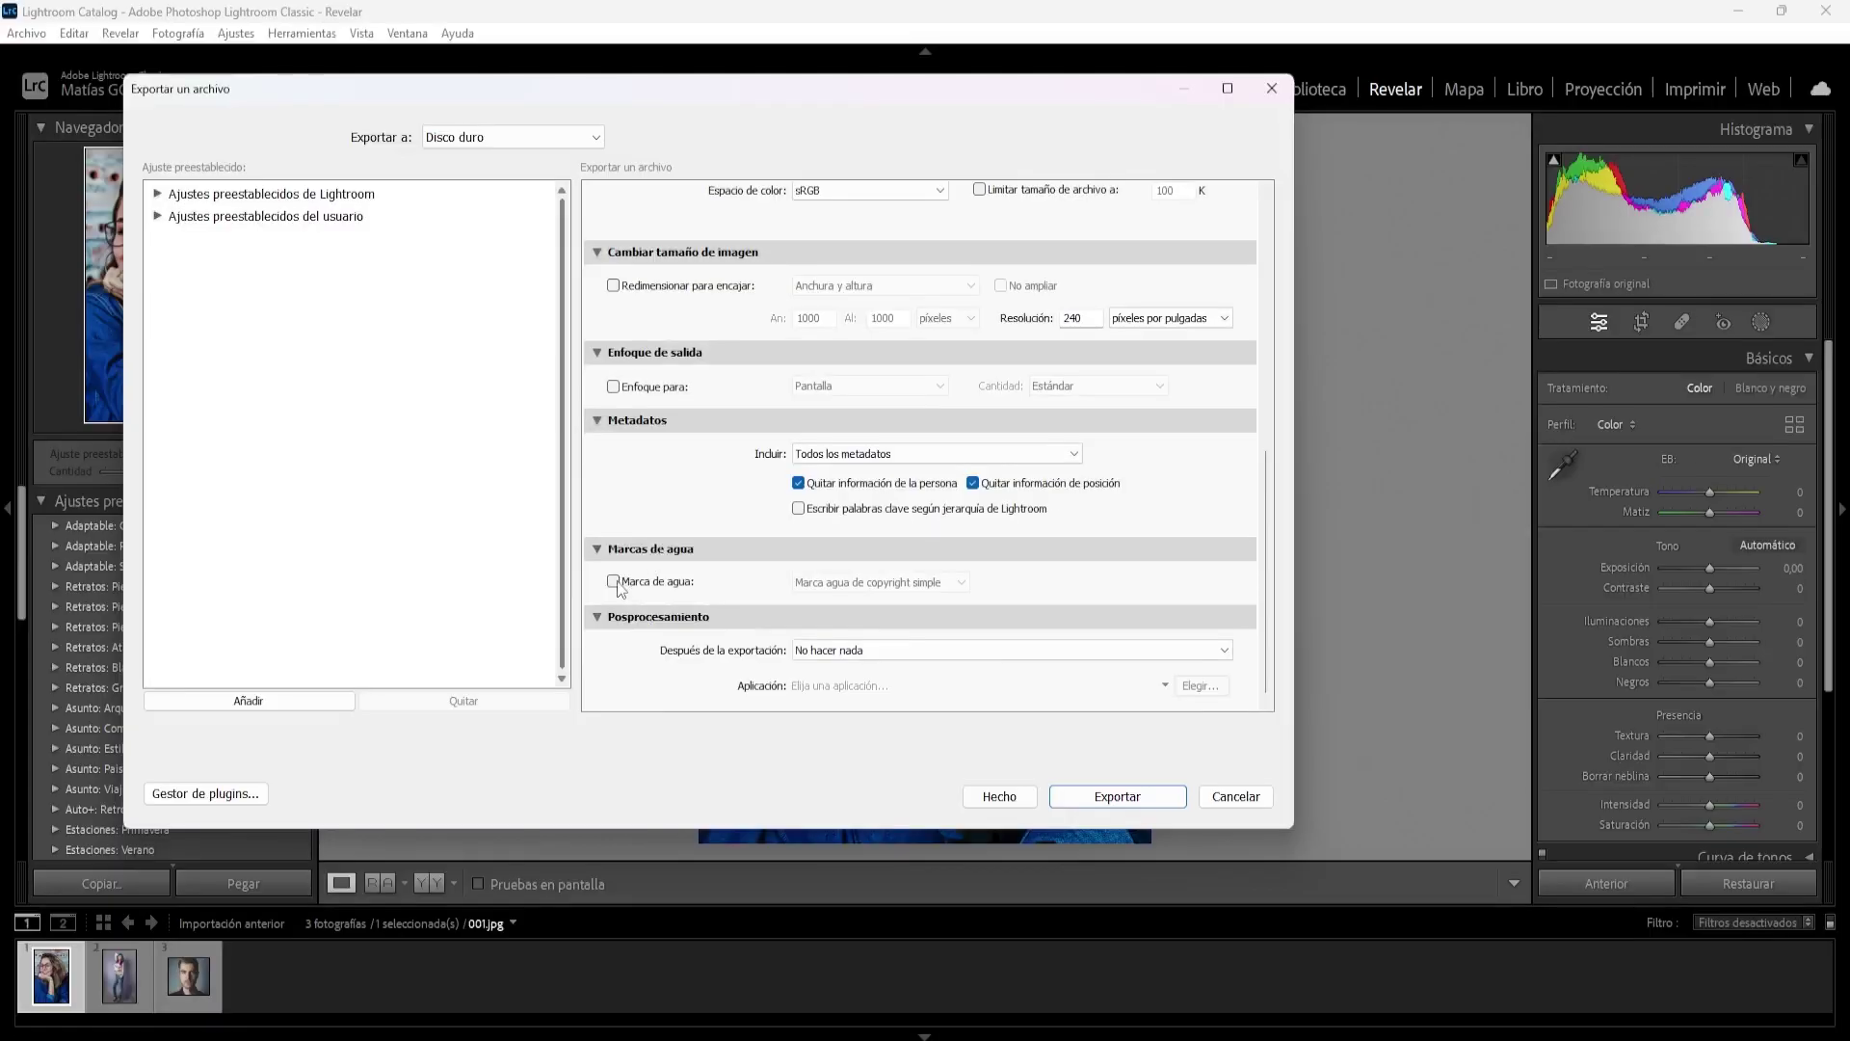
click(613, 582)
click(926, 584)
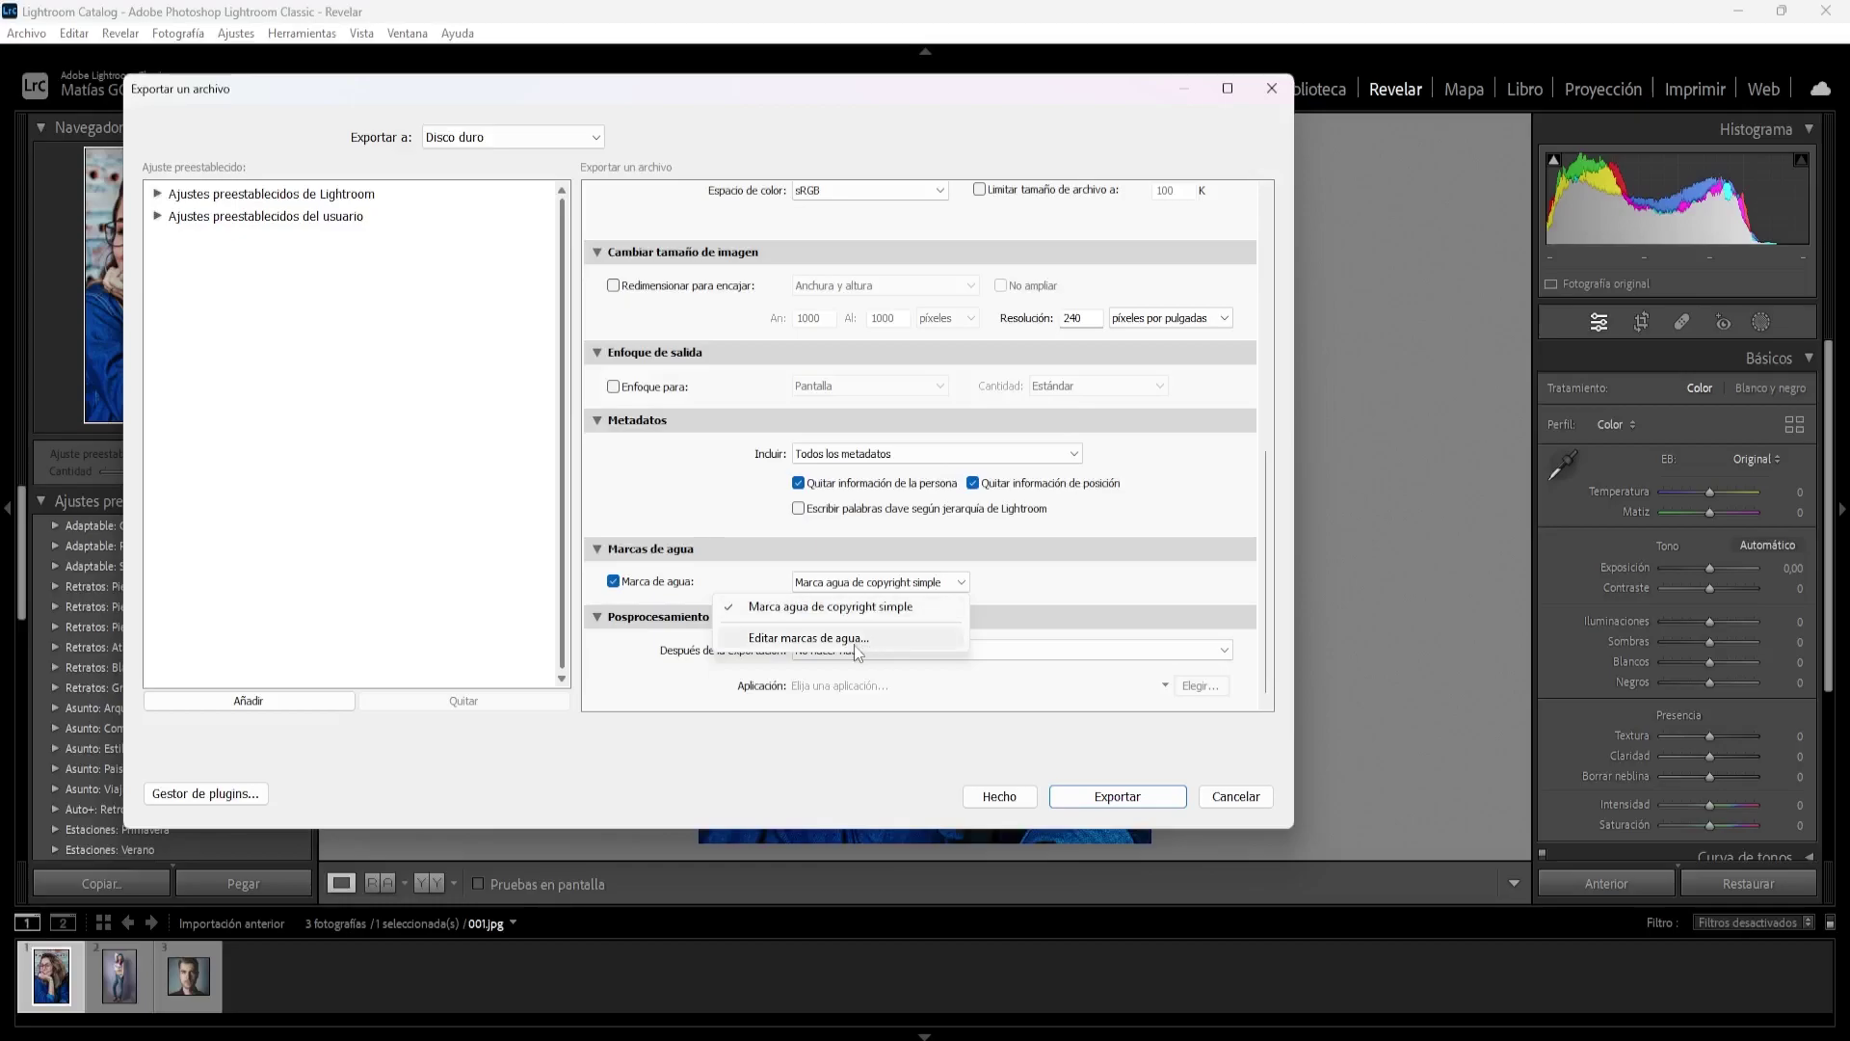
In the watermark editor, replace 'Copyright' with the photographer's full name as the watermark text
click(824, 639)
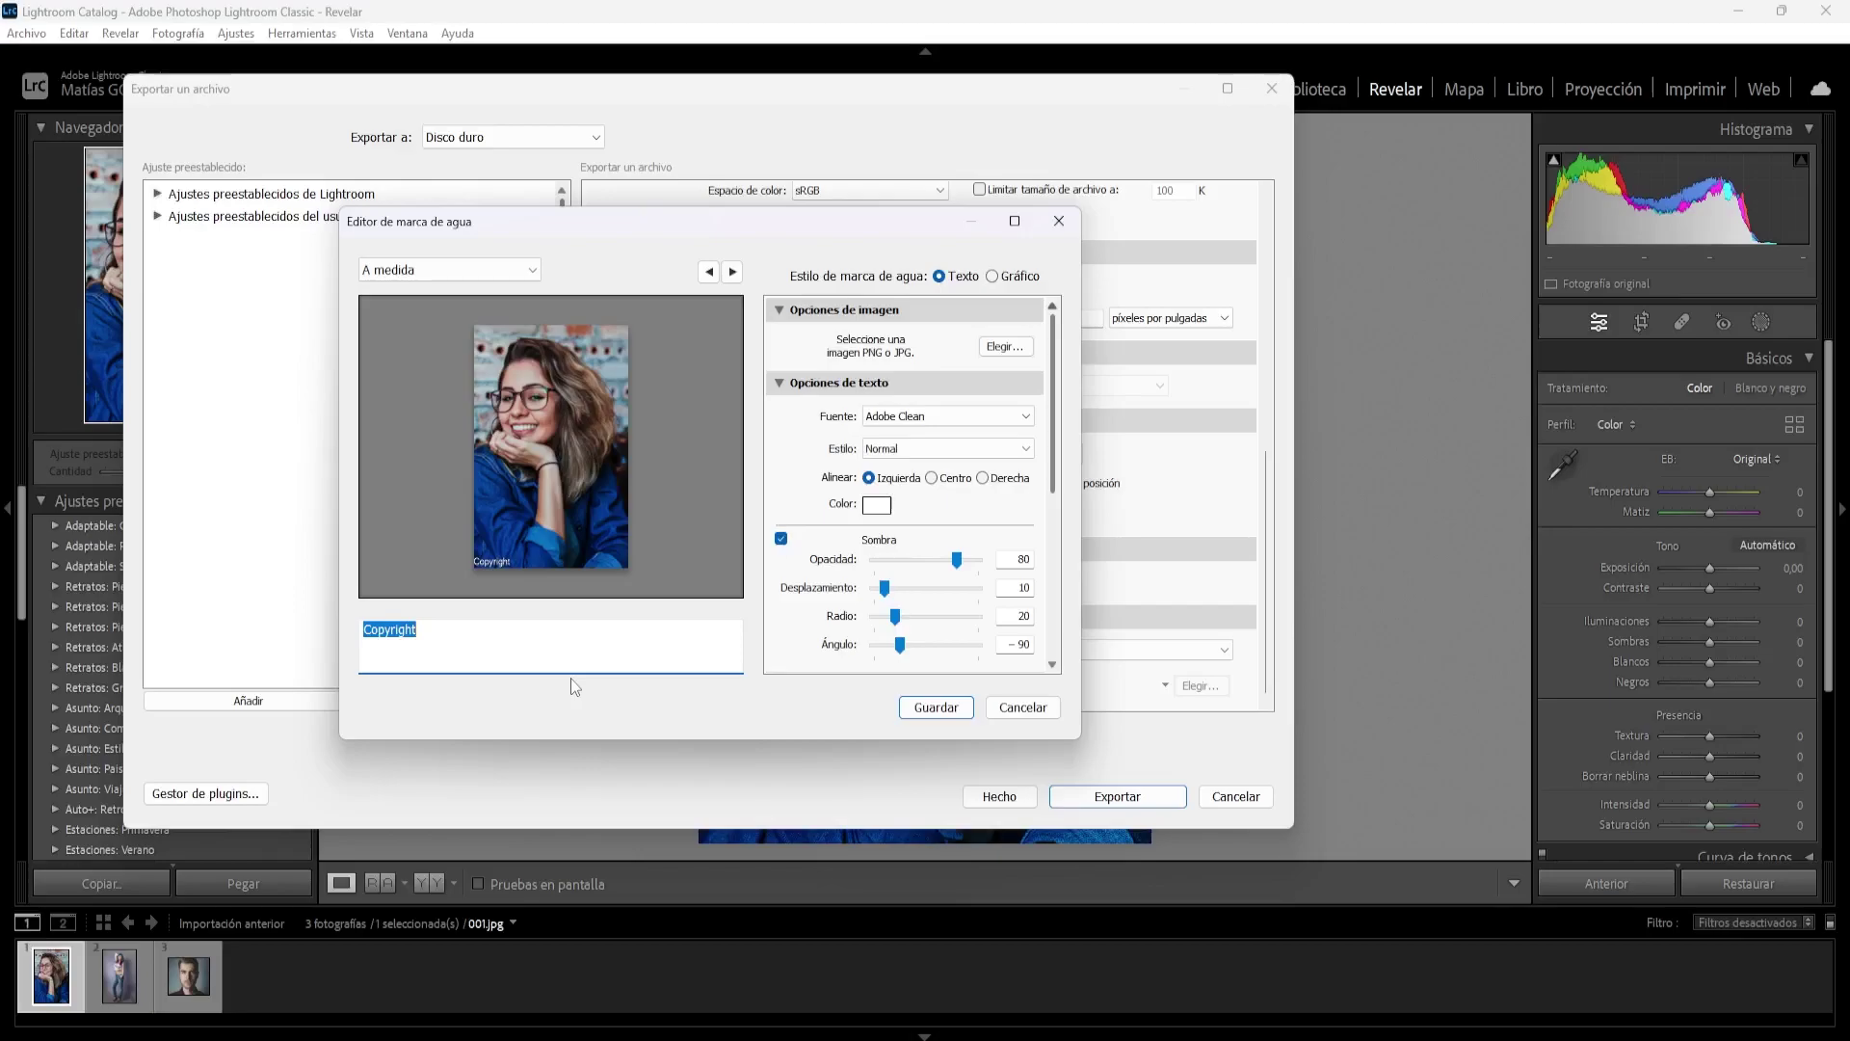
click(572, 646)
text(Matí)
text(as Gonzá)
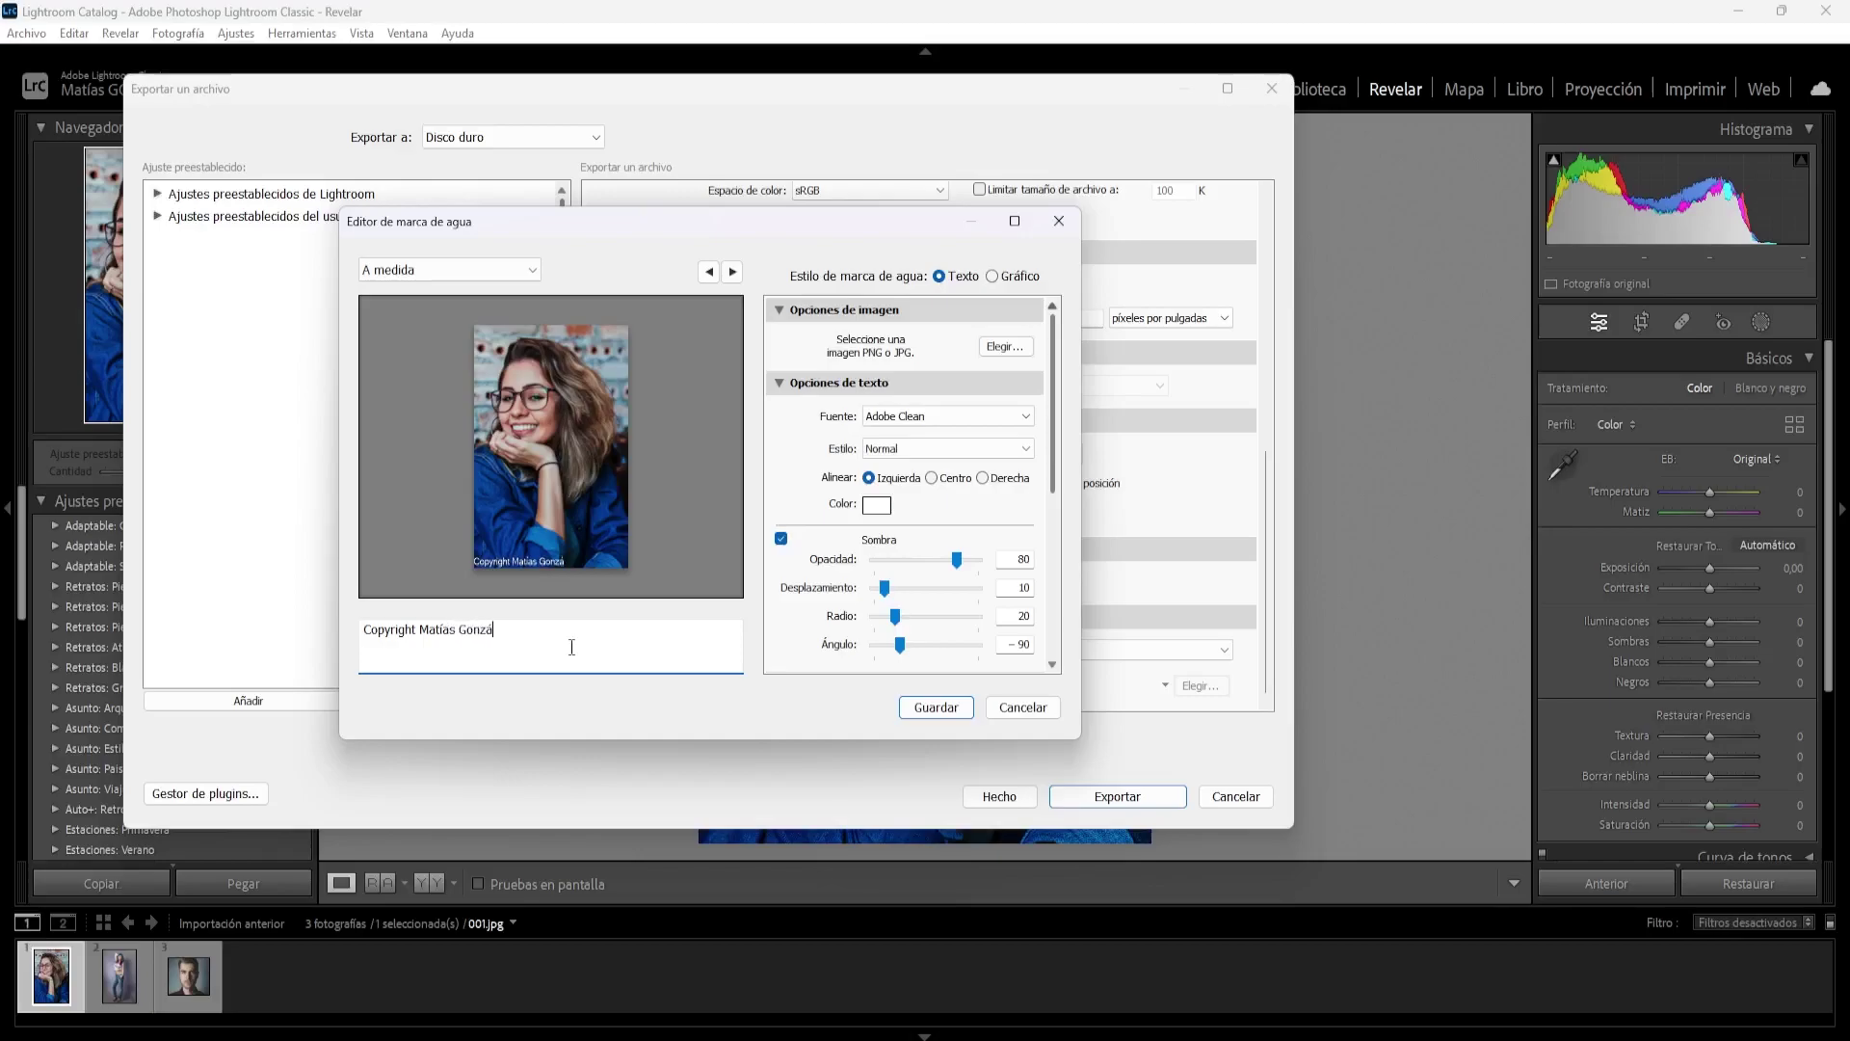
text(lez)
drag(427, 631, 305, 628)
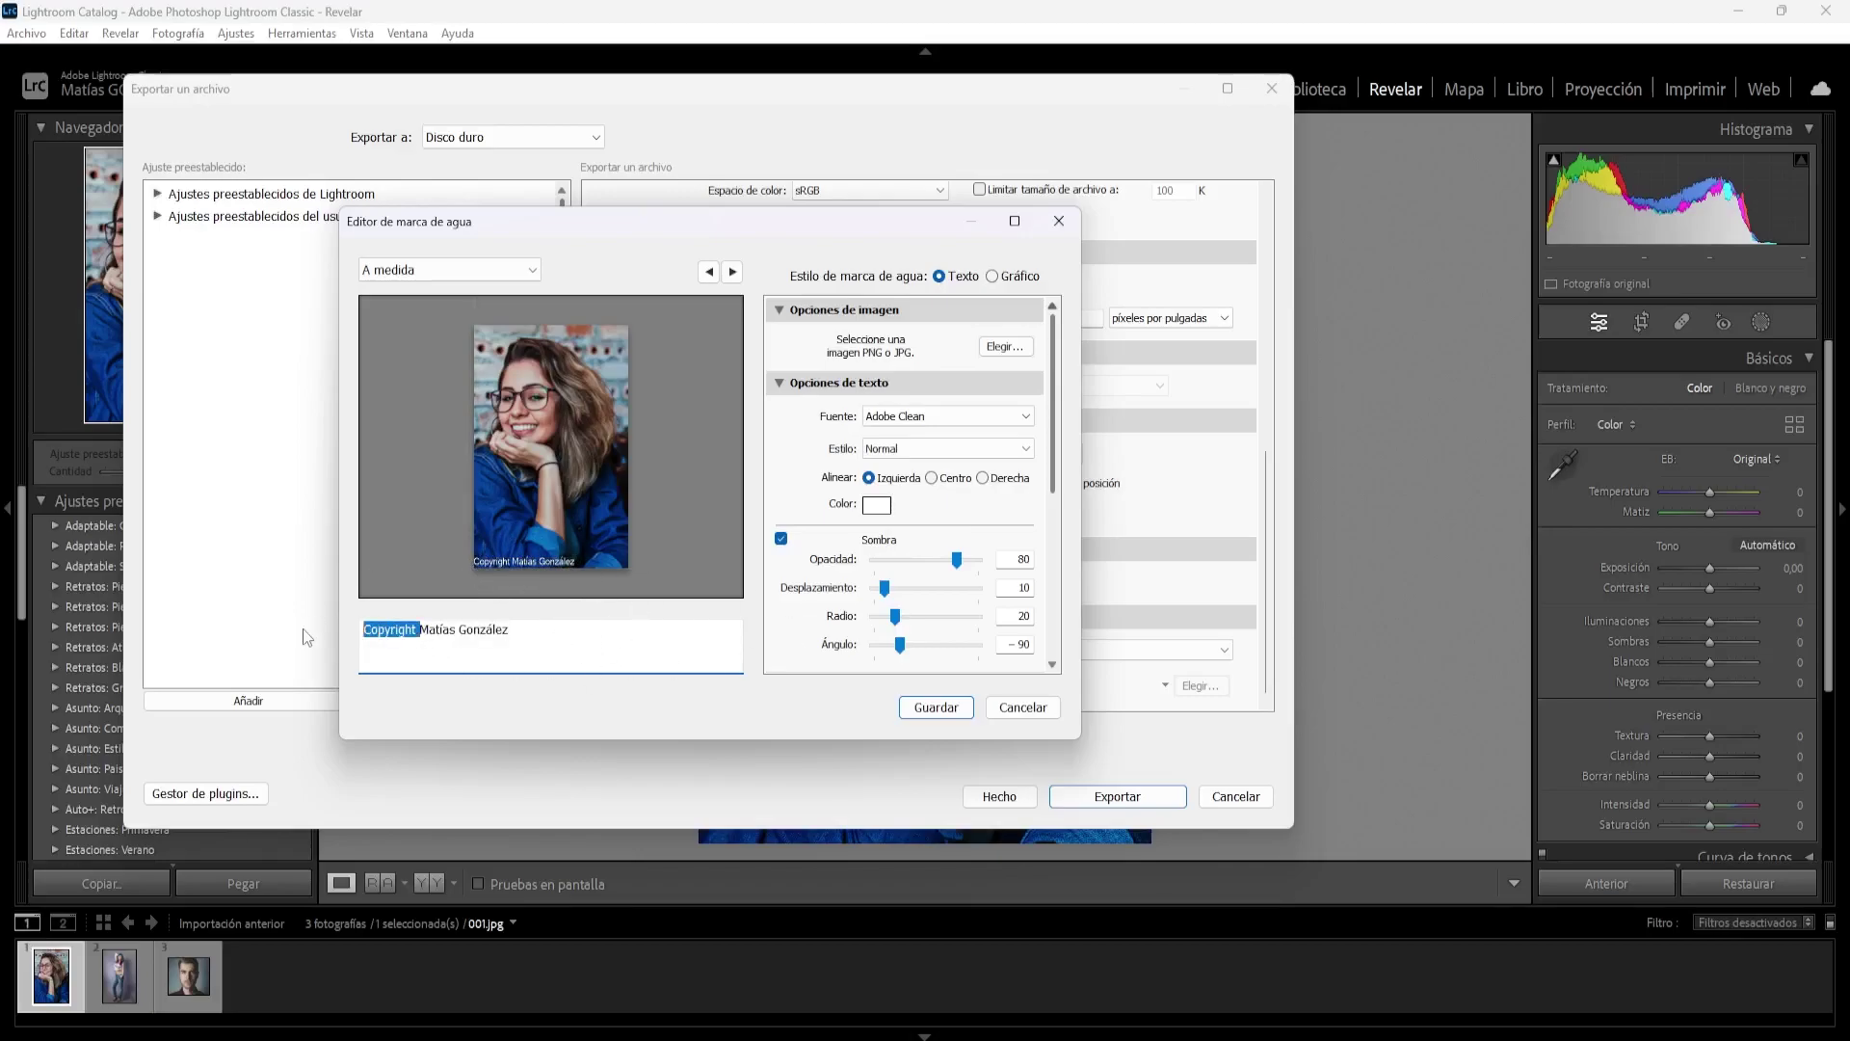
key(BackSpace)
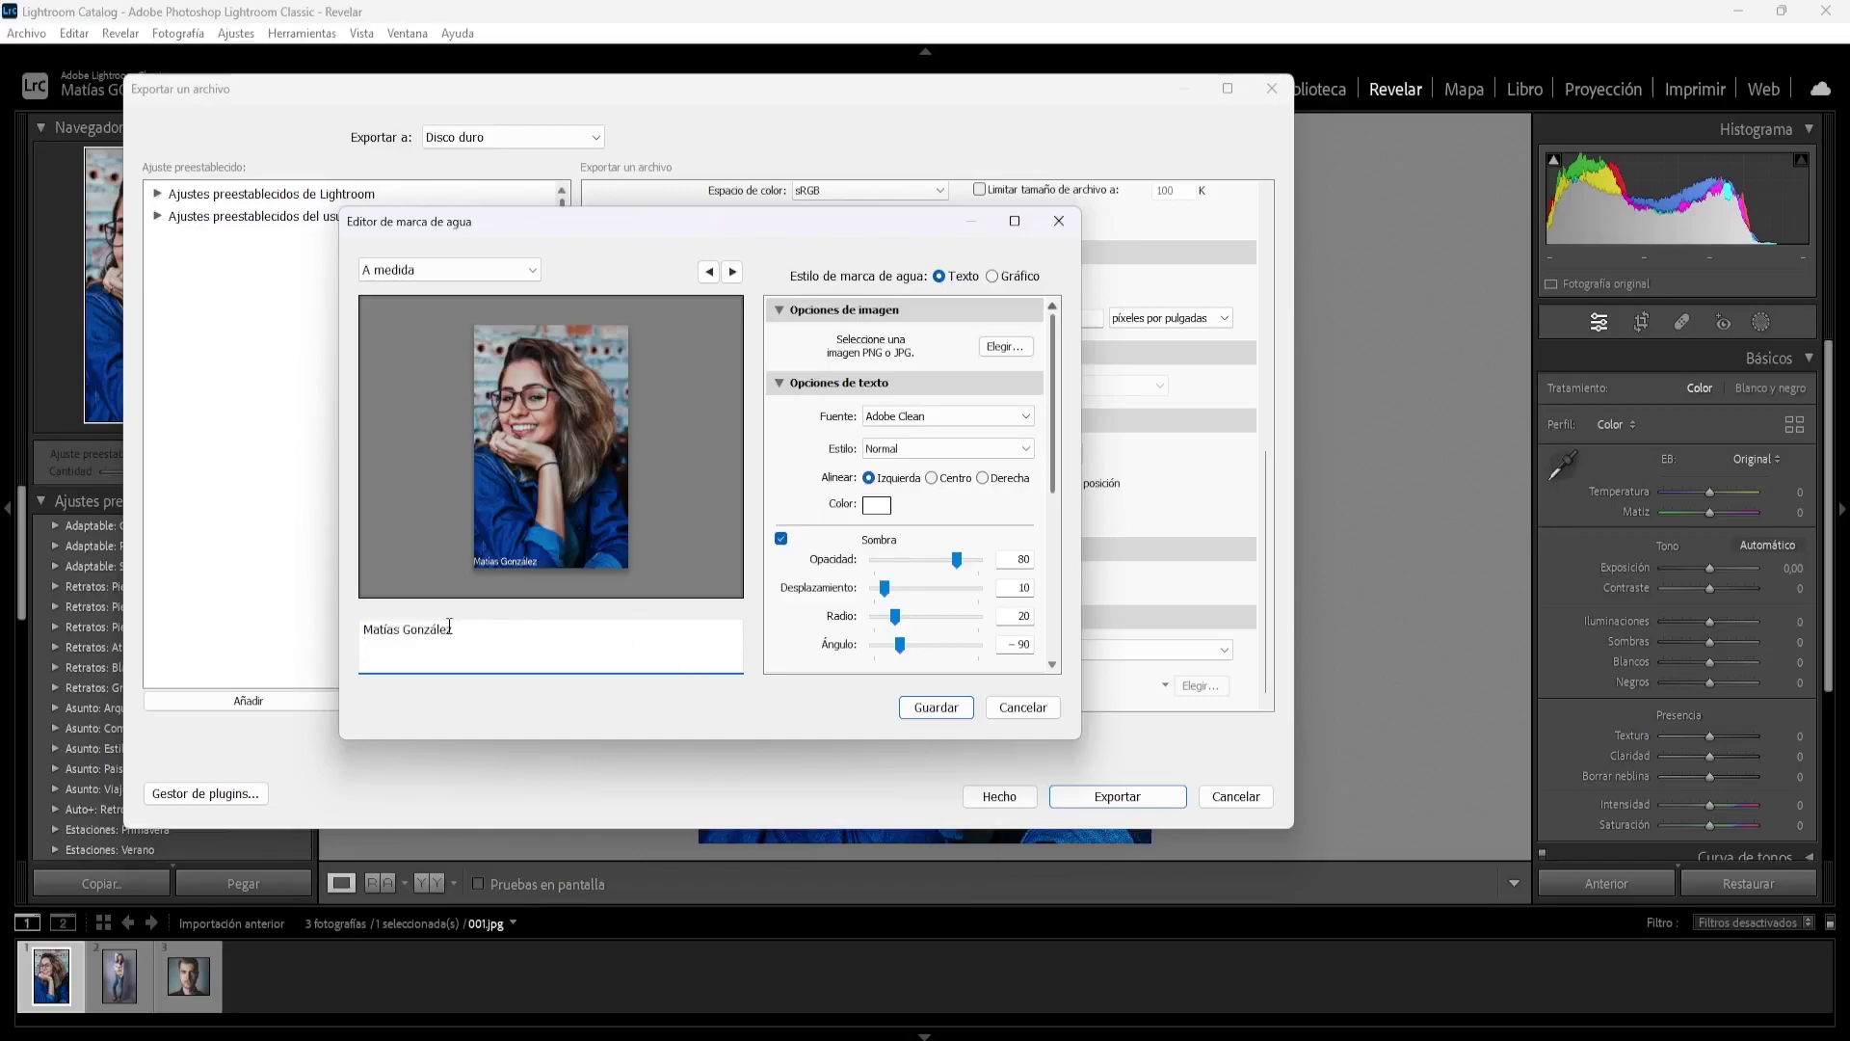
Set the watermark font to Candara after trying Adobe Pi Std and Bahnschrift Light
click(913, 424)
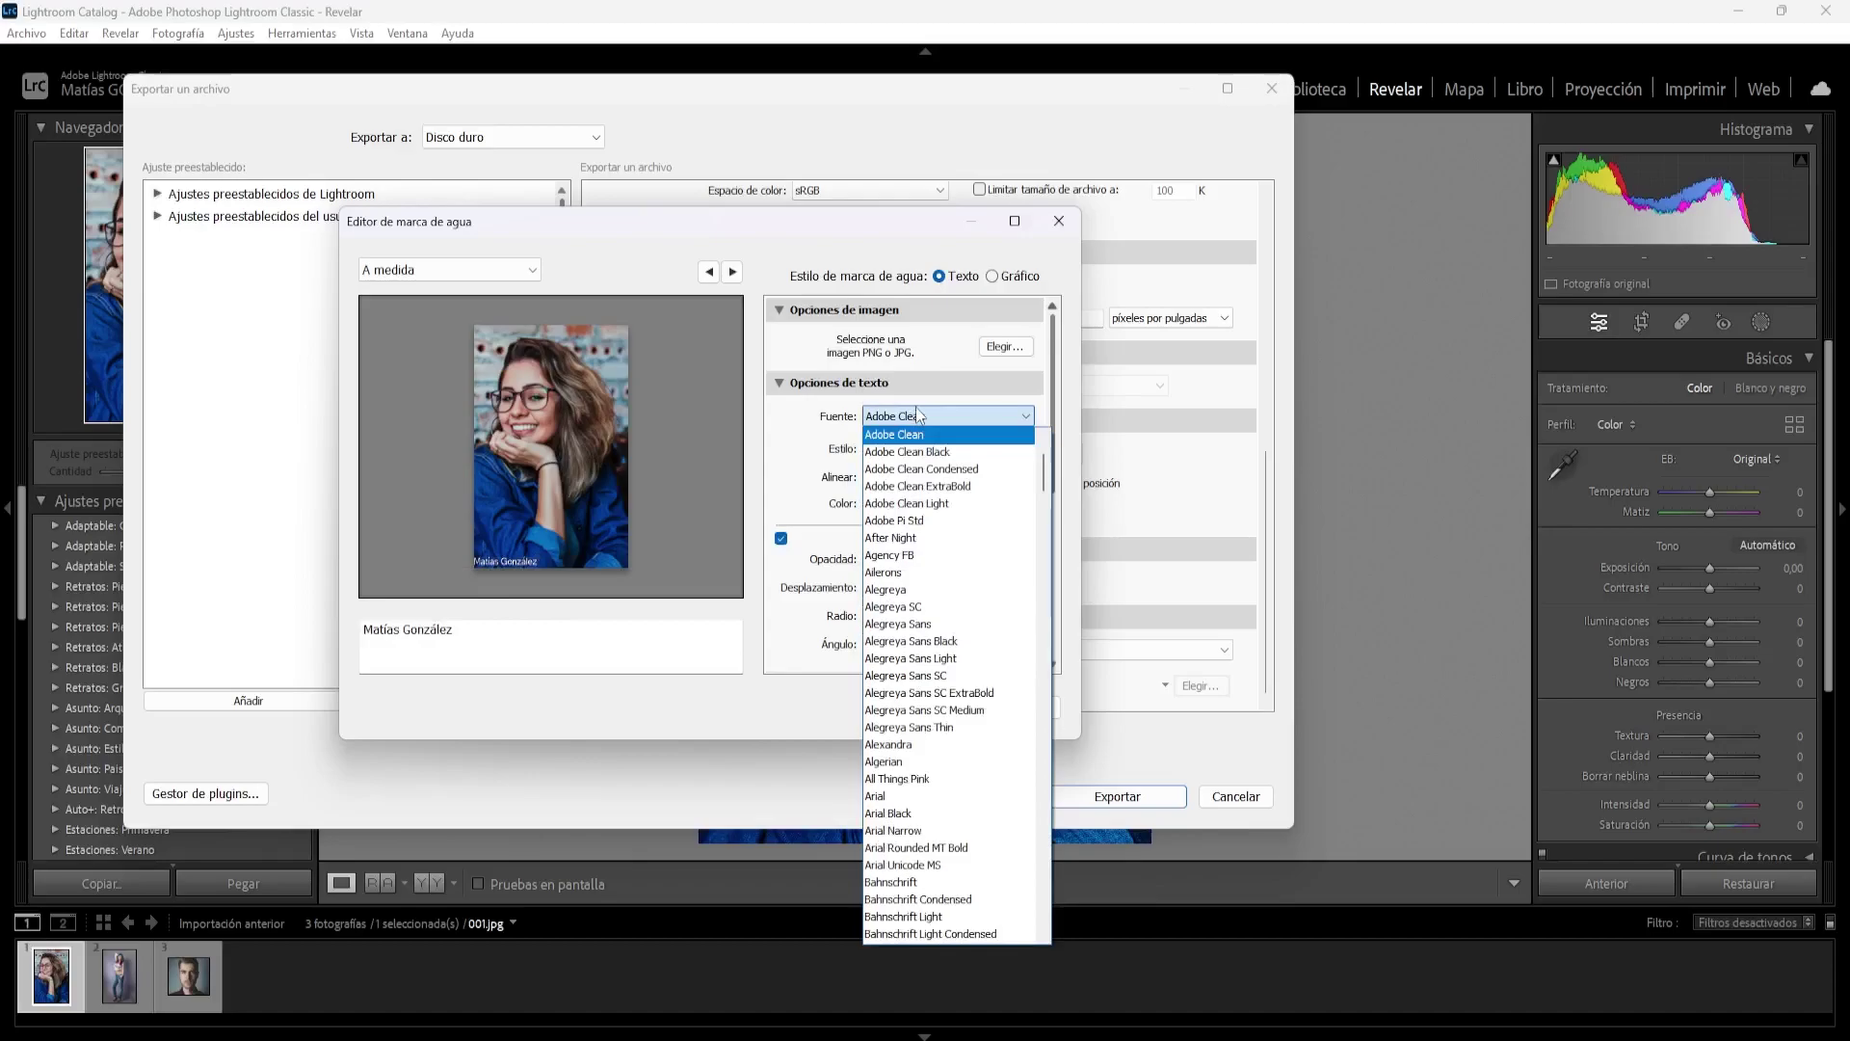
click(905, 529)
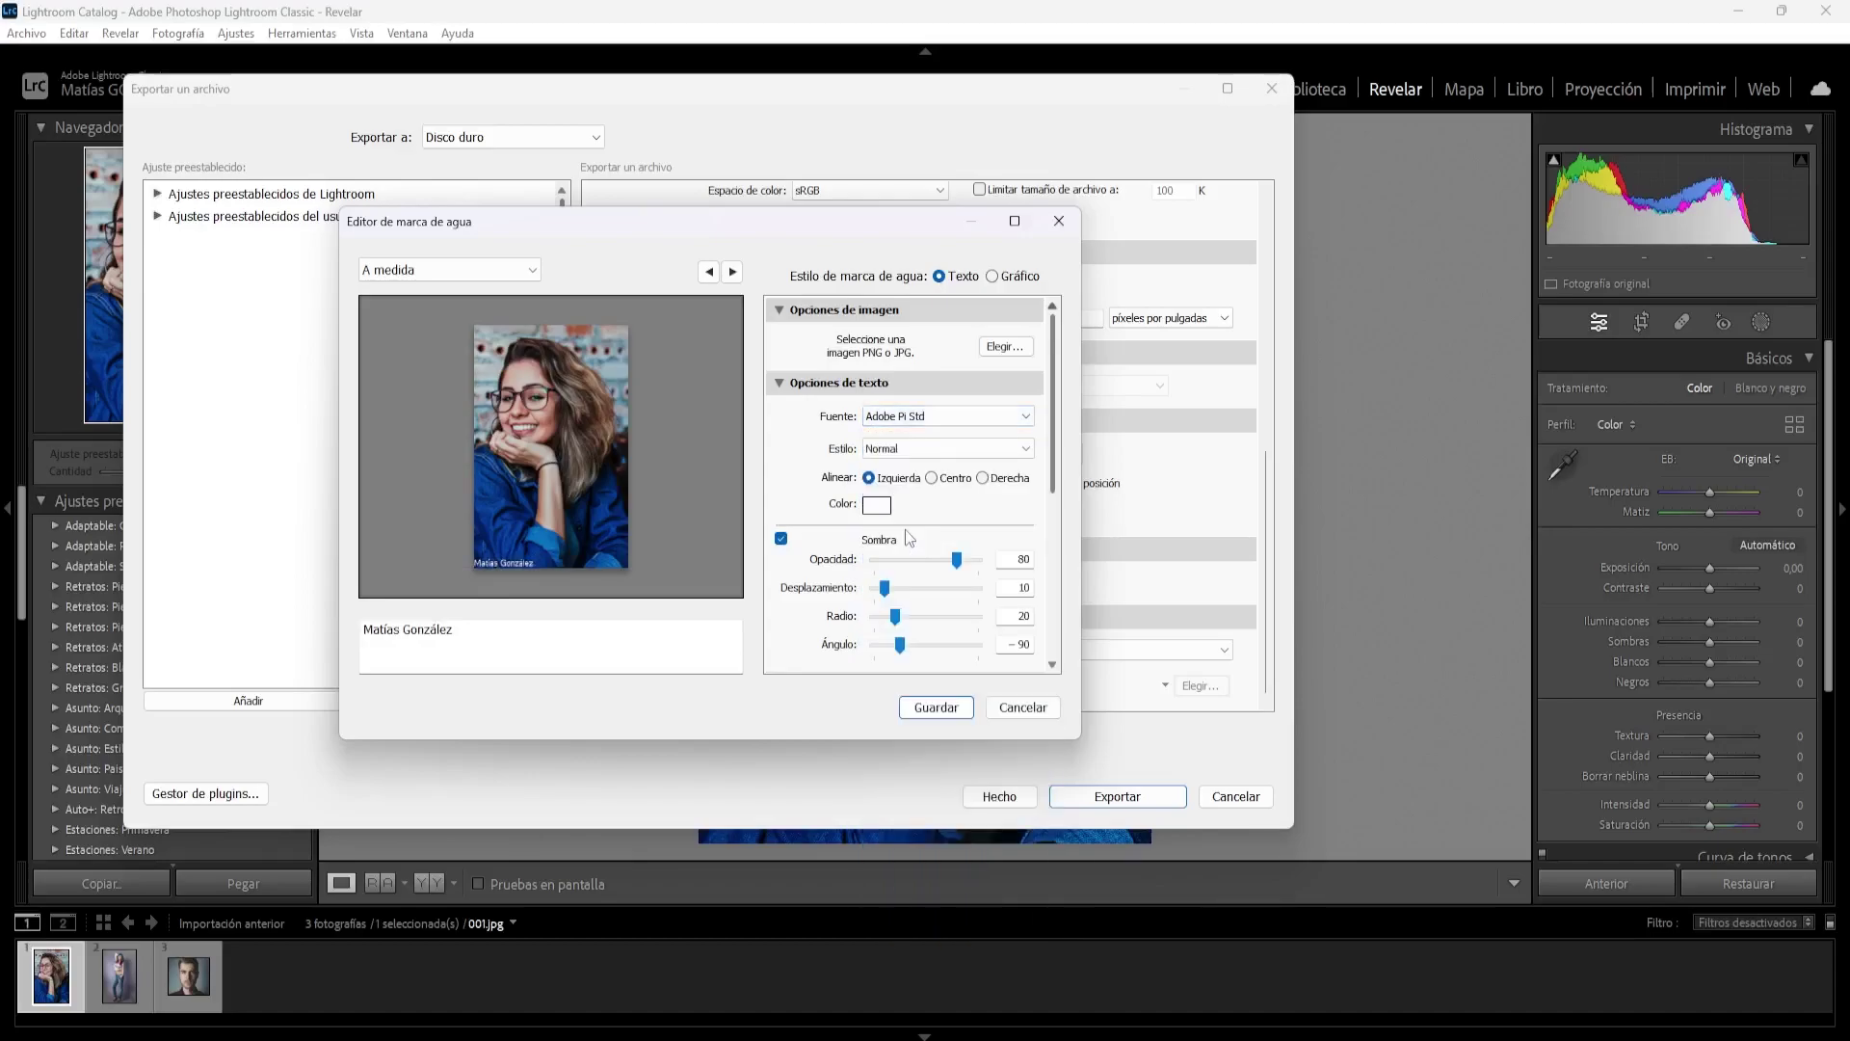
click(950, 415)
click(933, 837)
click(933, 416)
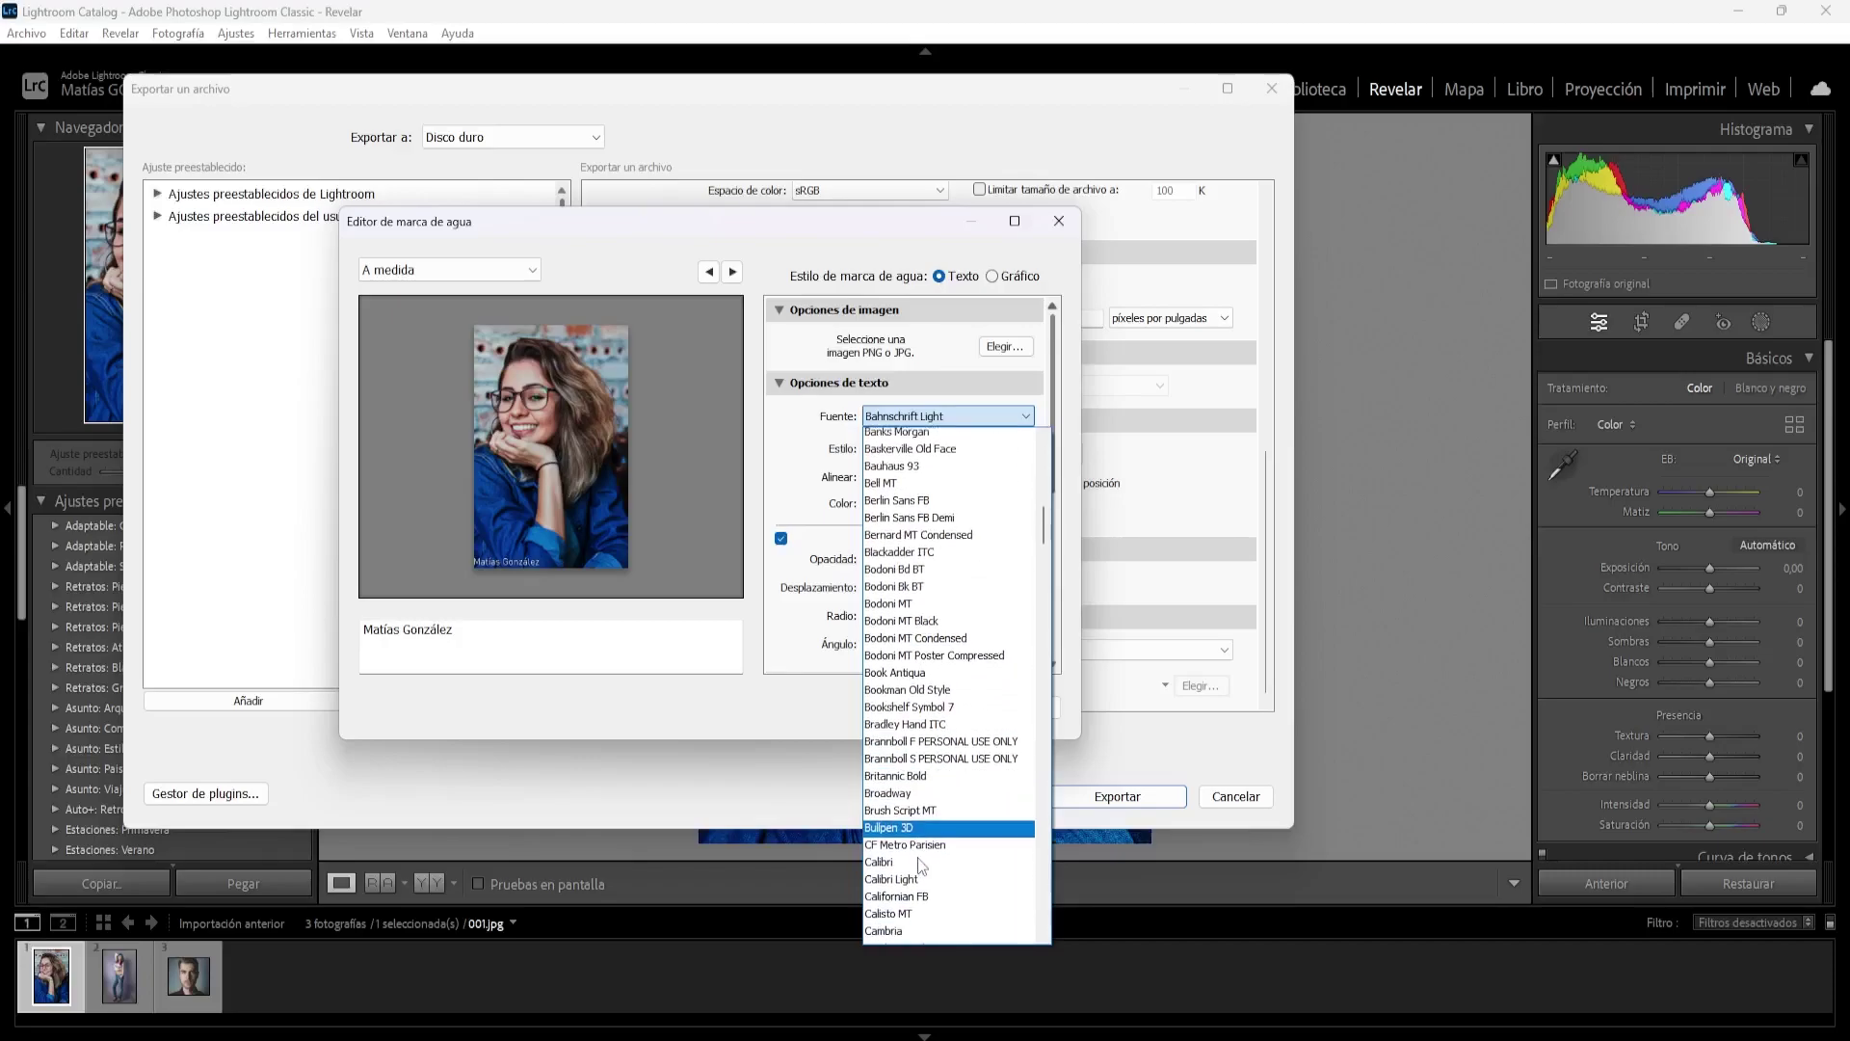
scroll(914, 835, down, 6)
click(916, 835)
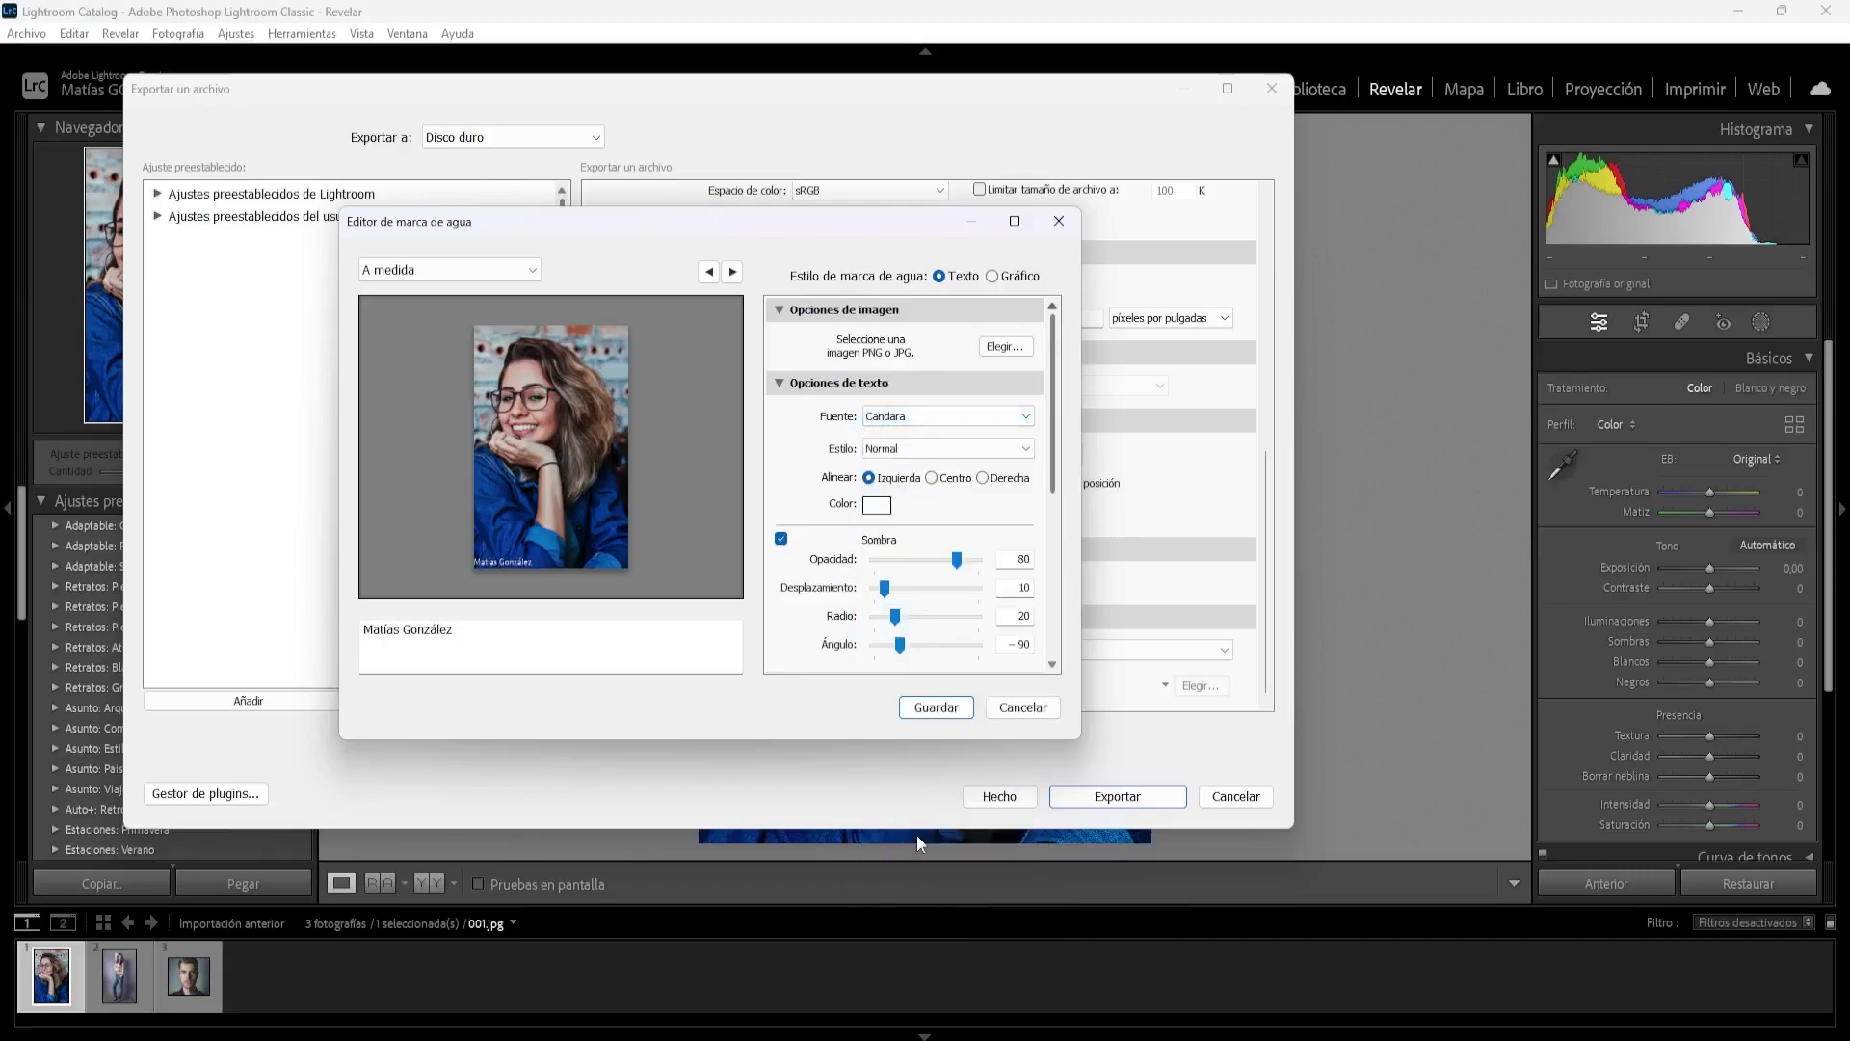
Keep the text style Normal after trying Bold, and align the text left
click(907, 449)
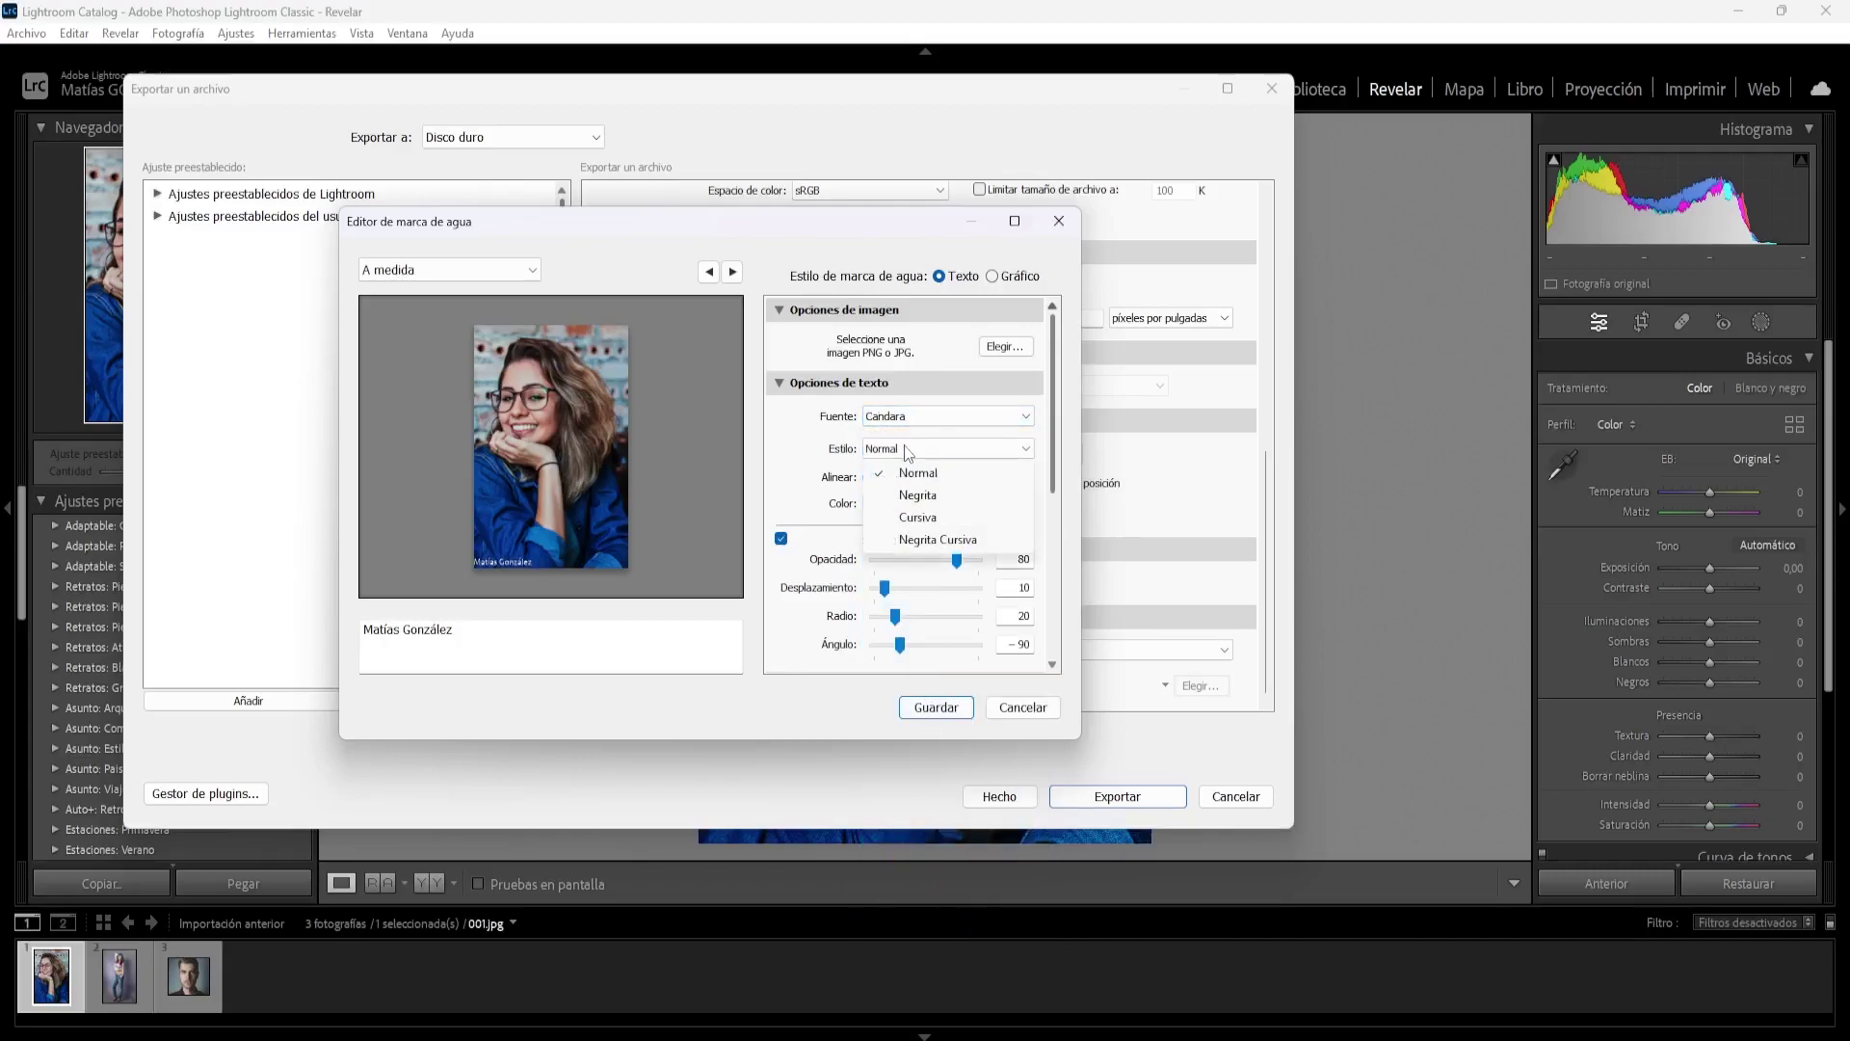
click(917, 494)
click(921, 449)
click(911, 473)
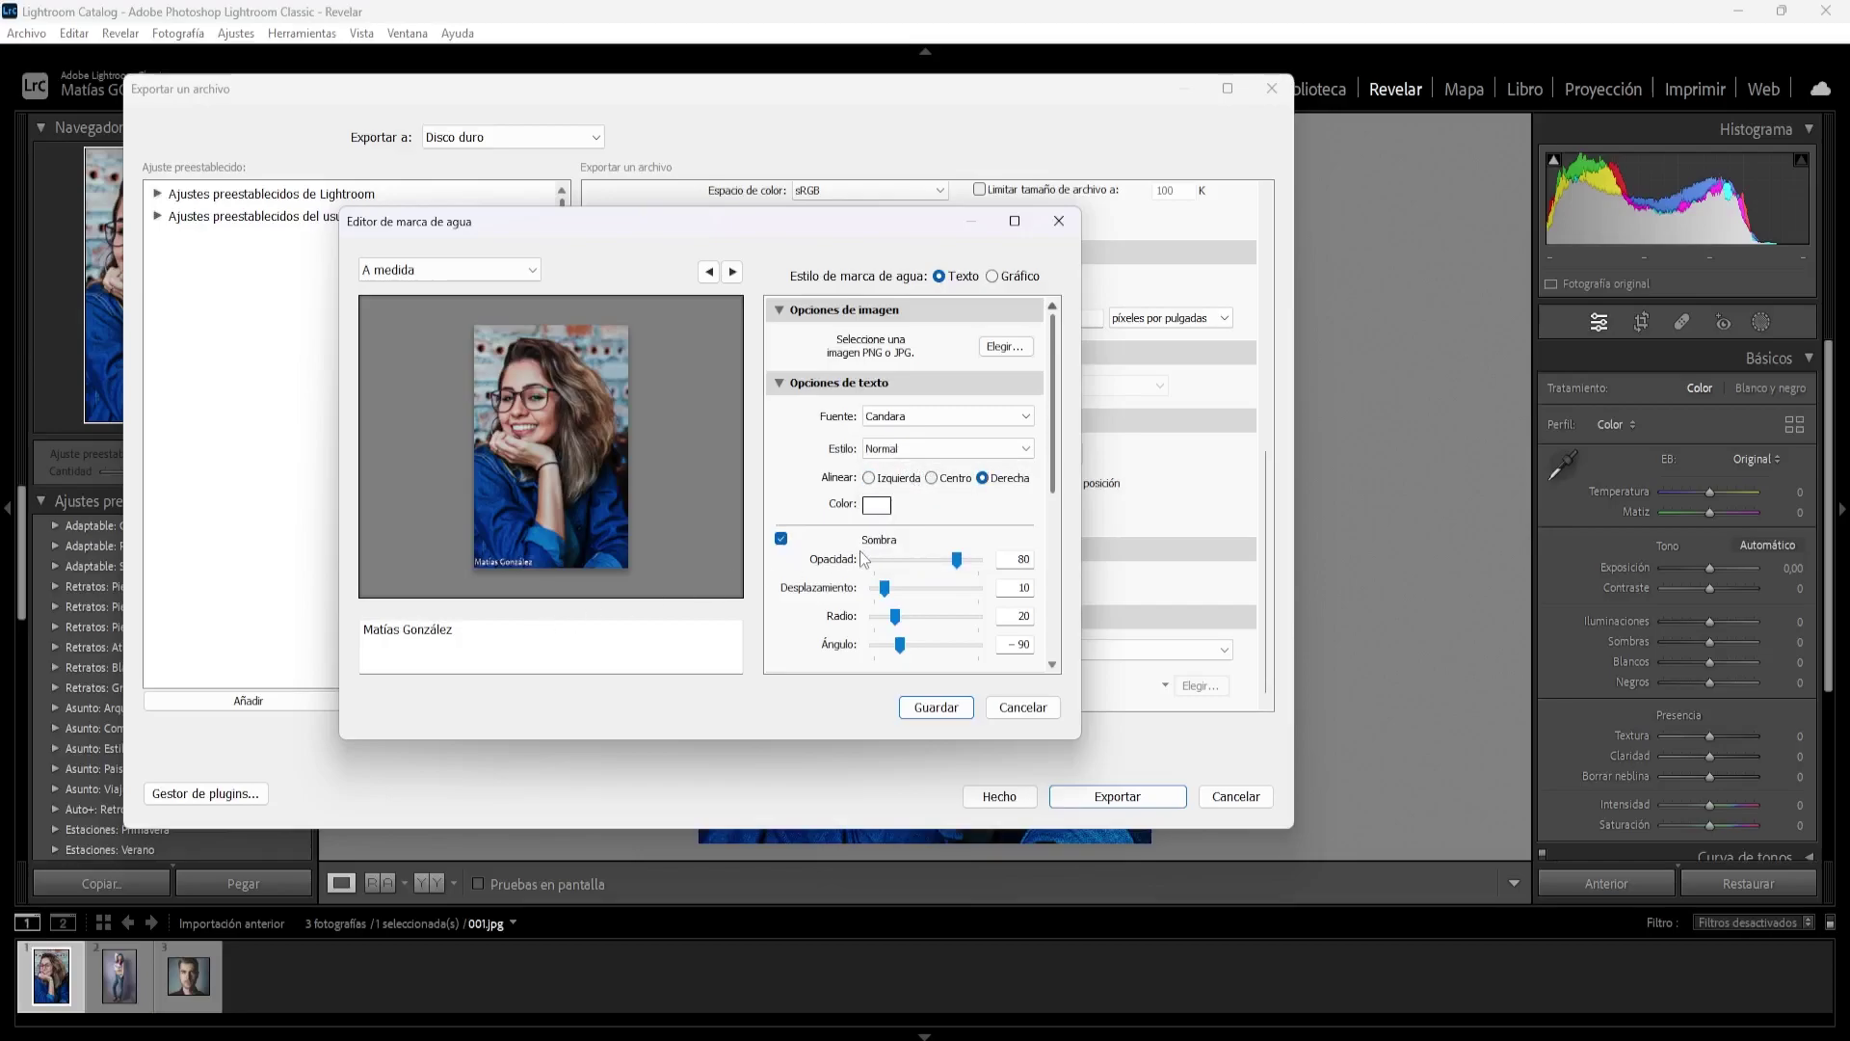
click(870, 478)
Keep the text white and lower the watermark opacity to 36
click(878, 506)
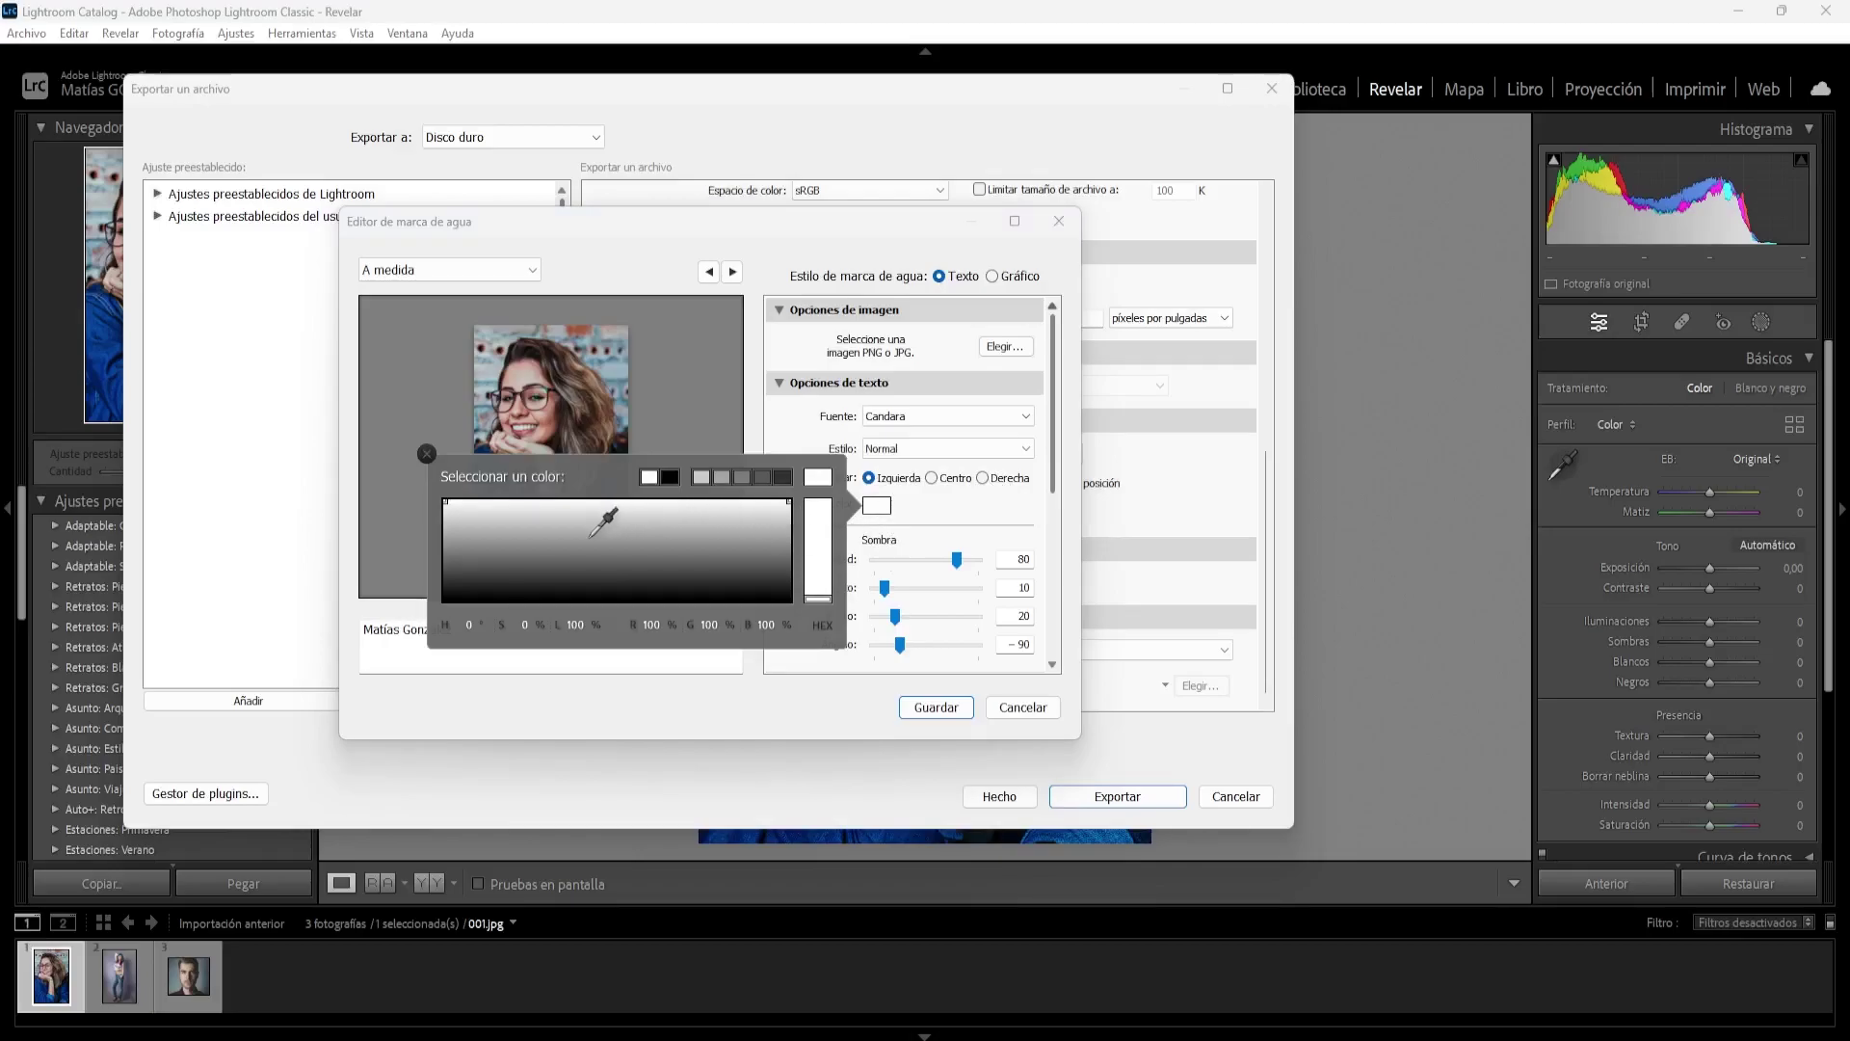
click(877, 511)
drag(1050, 415, 1058, 568)
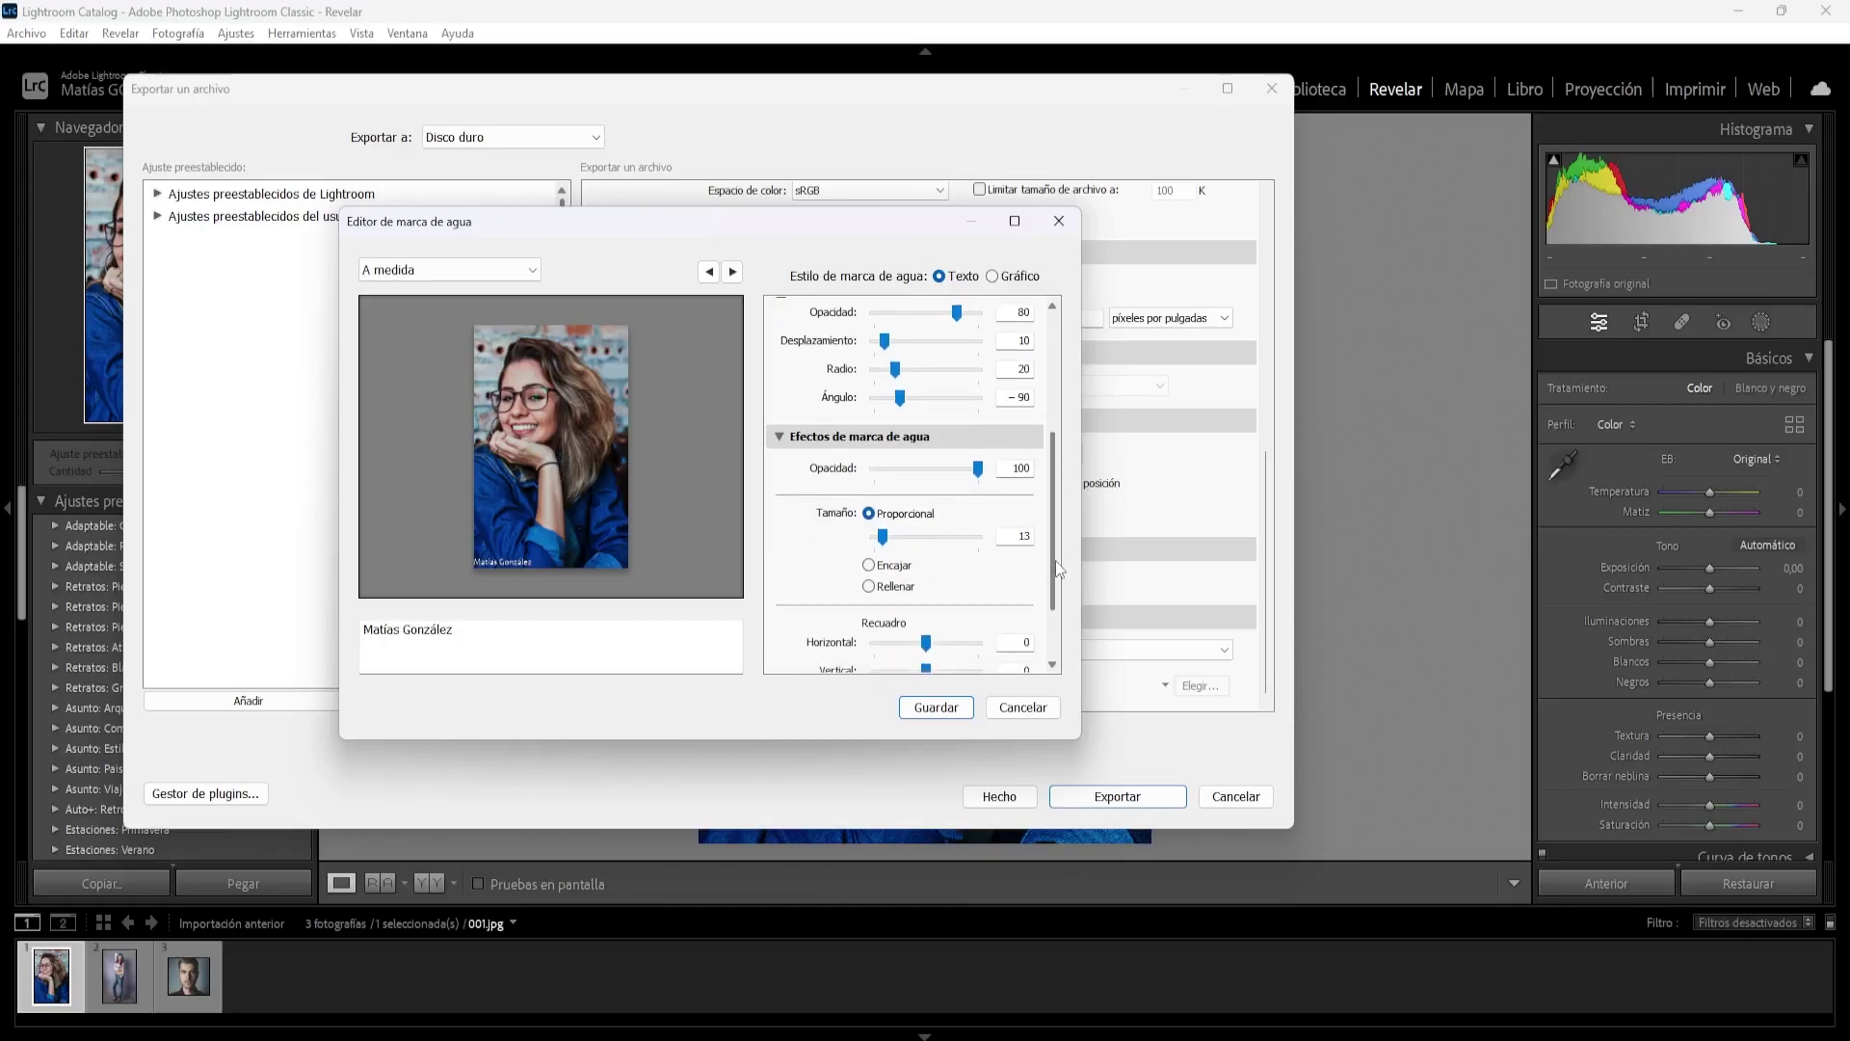
drag(969, 473, 910, 472)
Set the watermark to proportional size 18 after trying Fit and Fill
mouse_move(882, 536)
mouse_down()
mouse_move(931, 536)
mouse_move(888, 537)
mouse_up()
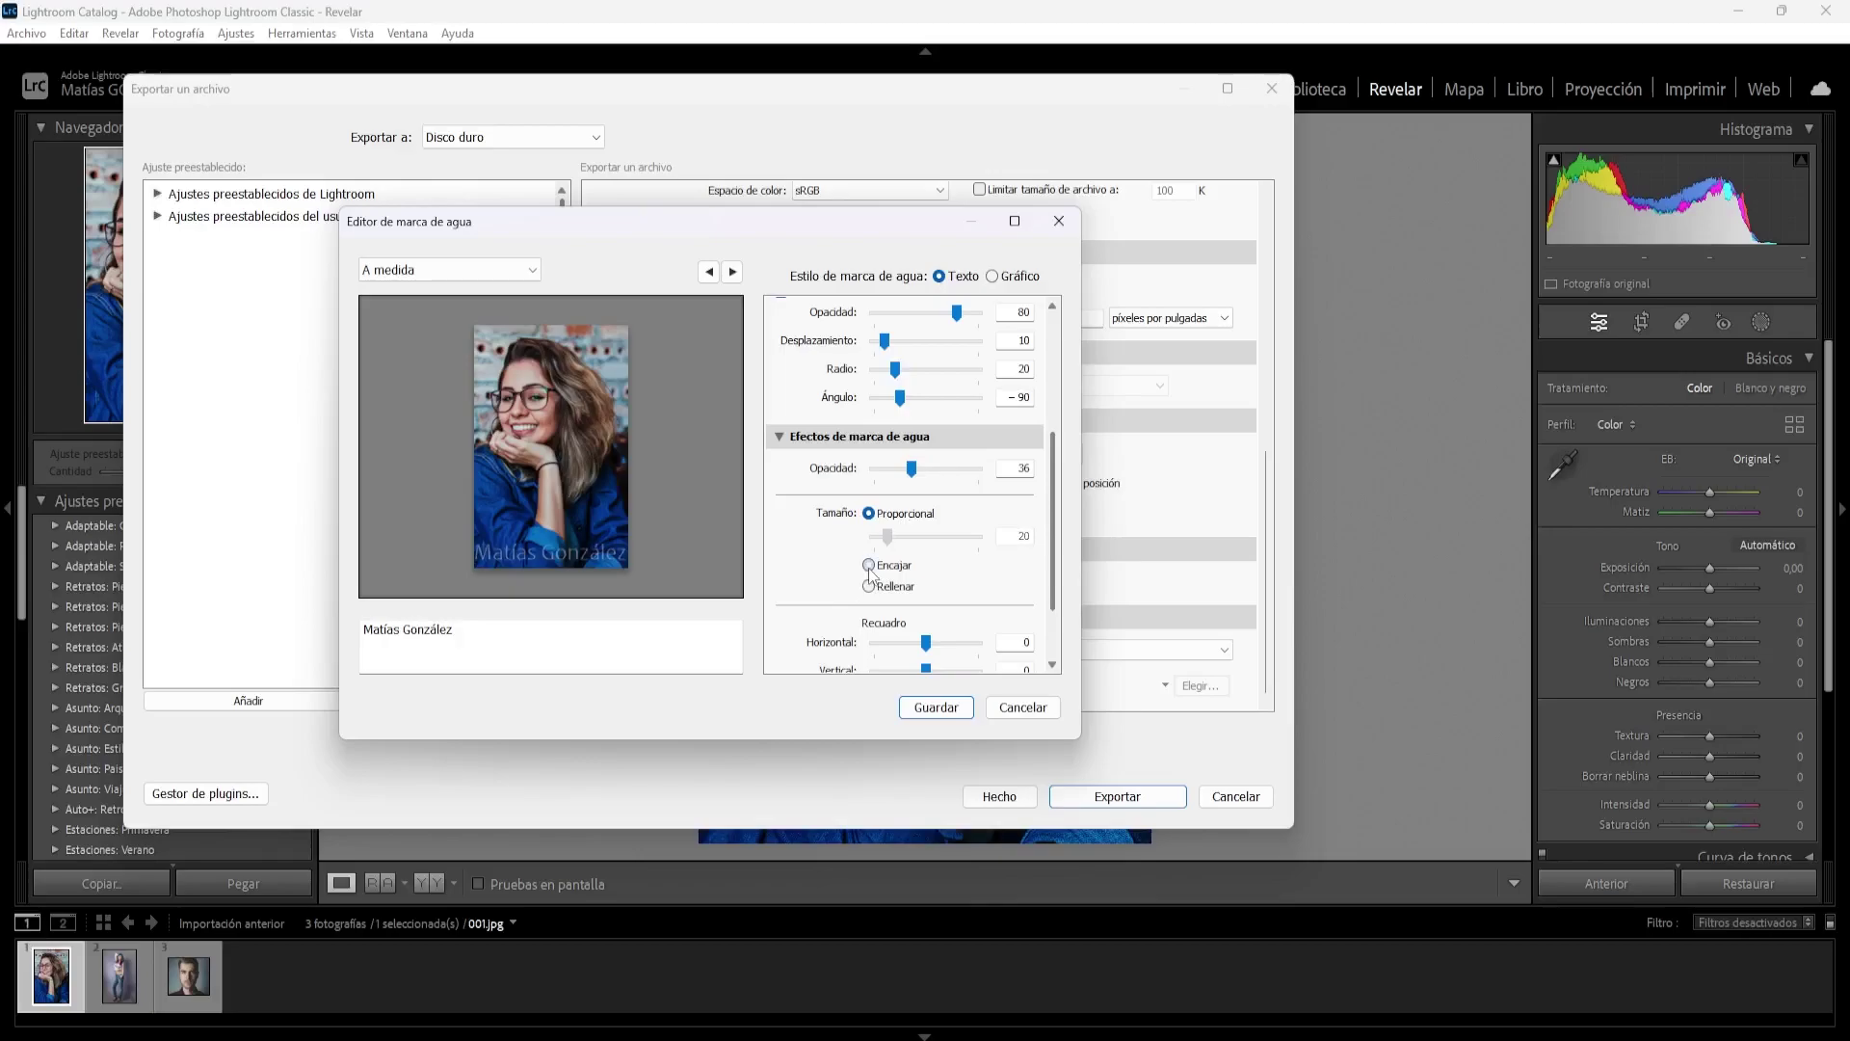
click(870, 566)
click(869, 586)
click(868, 513)
scroll(824, 546, down, 2)
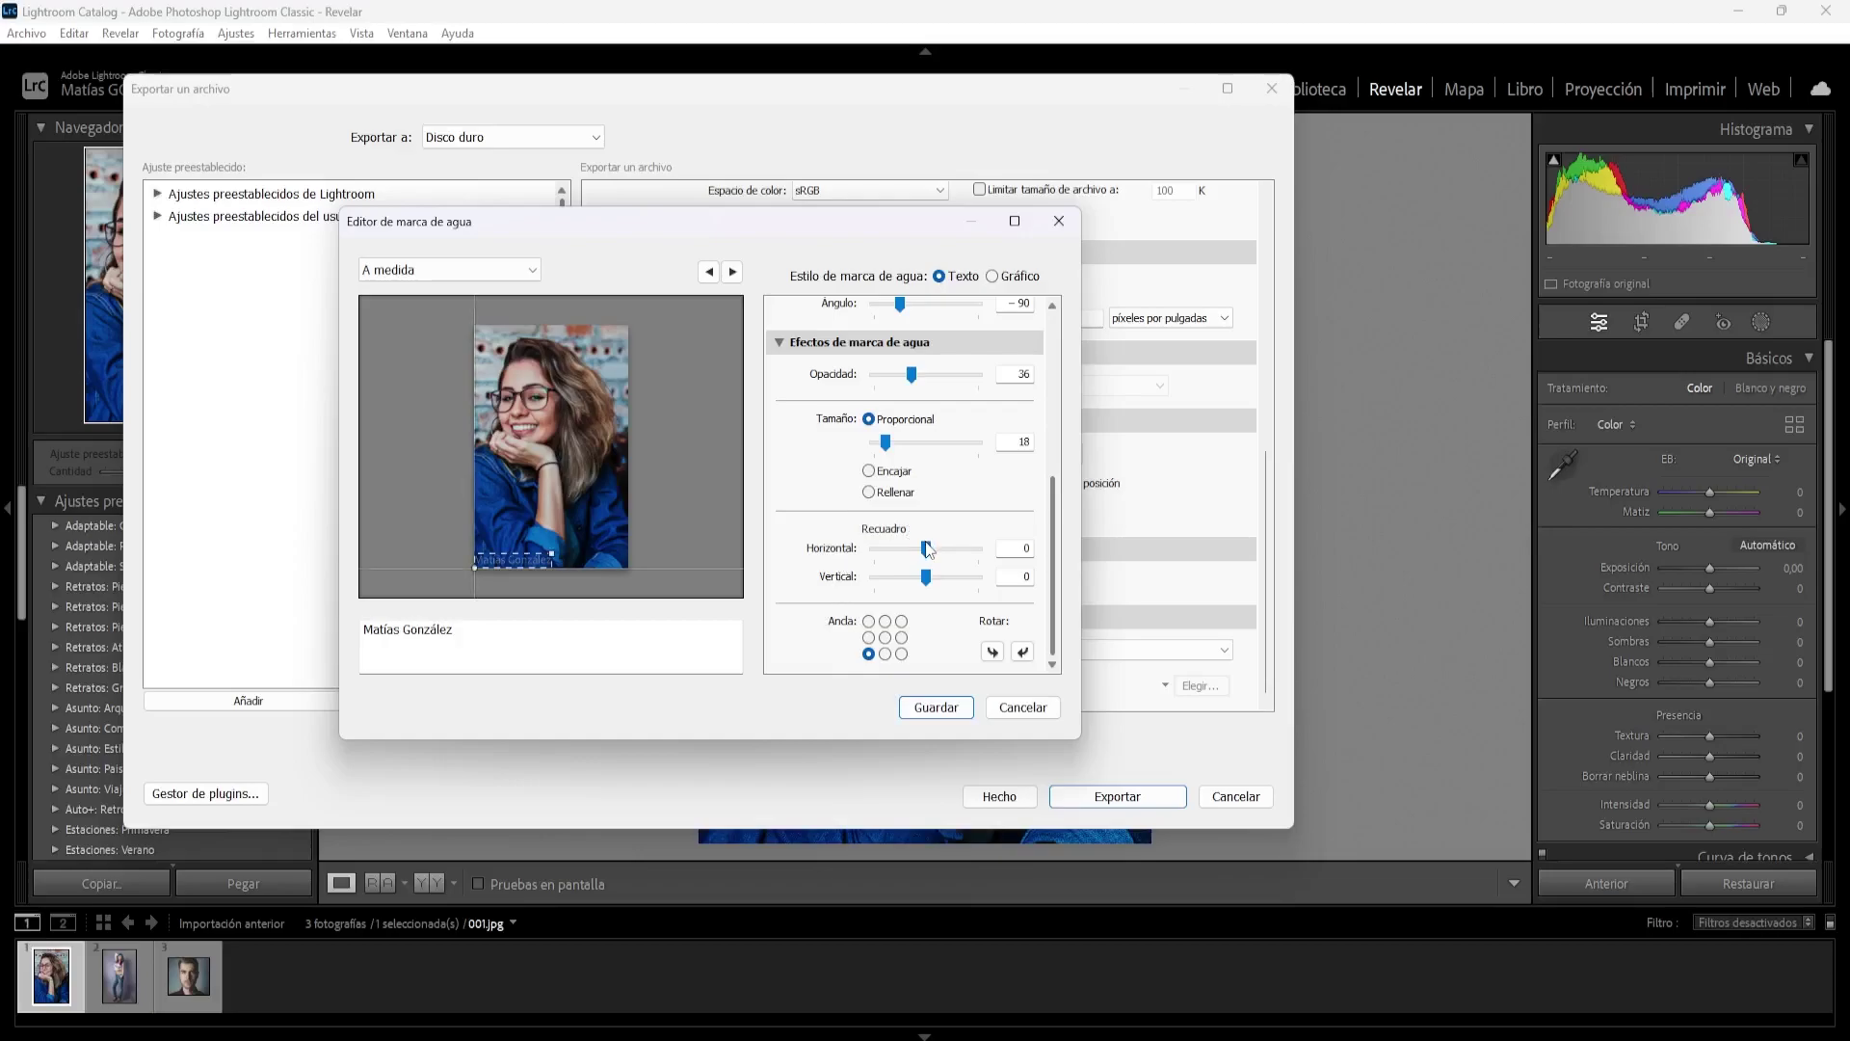
Anchor the watermark bottom-right with a horizontal inset of 2, after trying other anchors
mouse_move(927, 549)
mouse_down()
mouse_move(986, 572)
mouse_move(919, 576)
mouse_up()
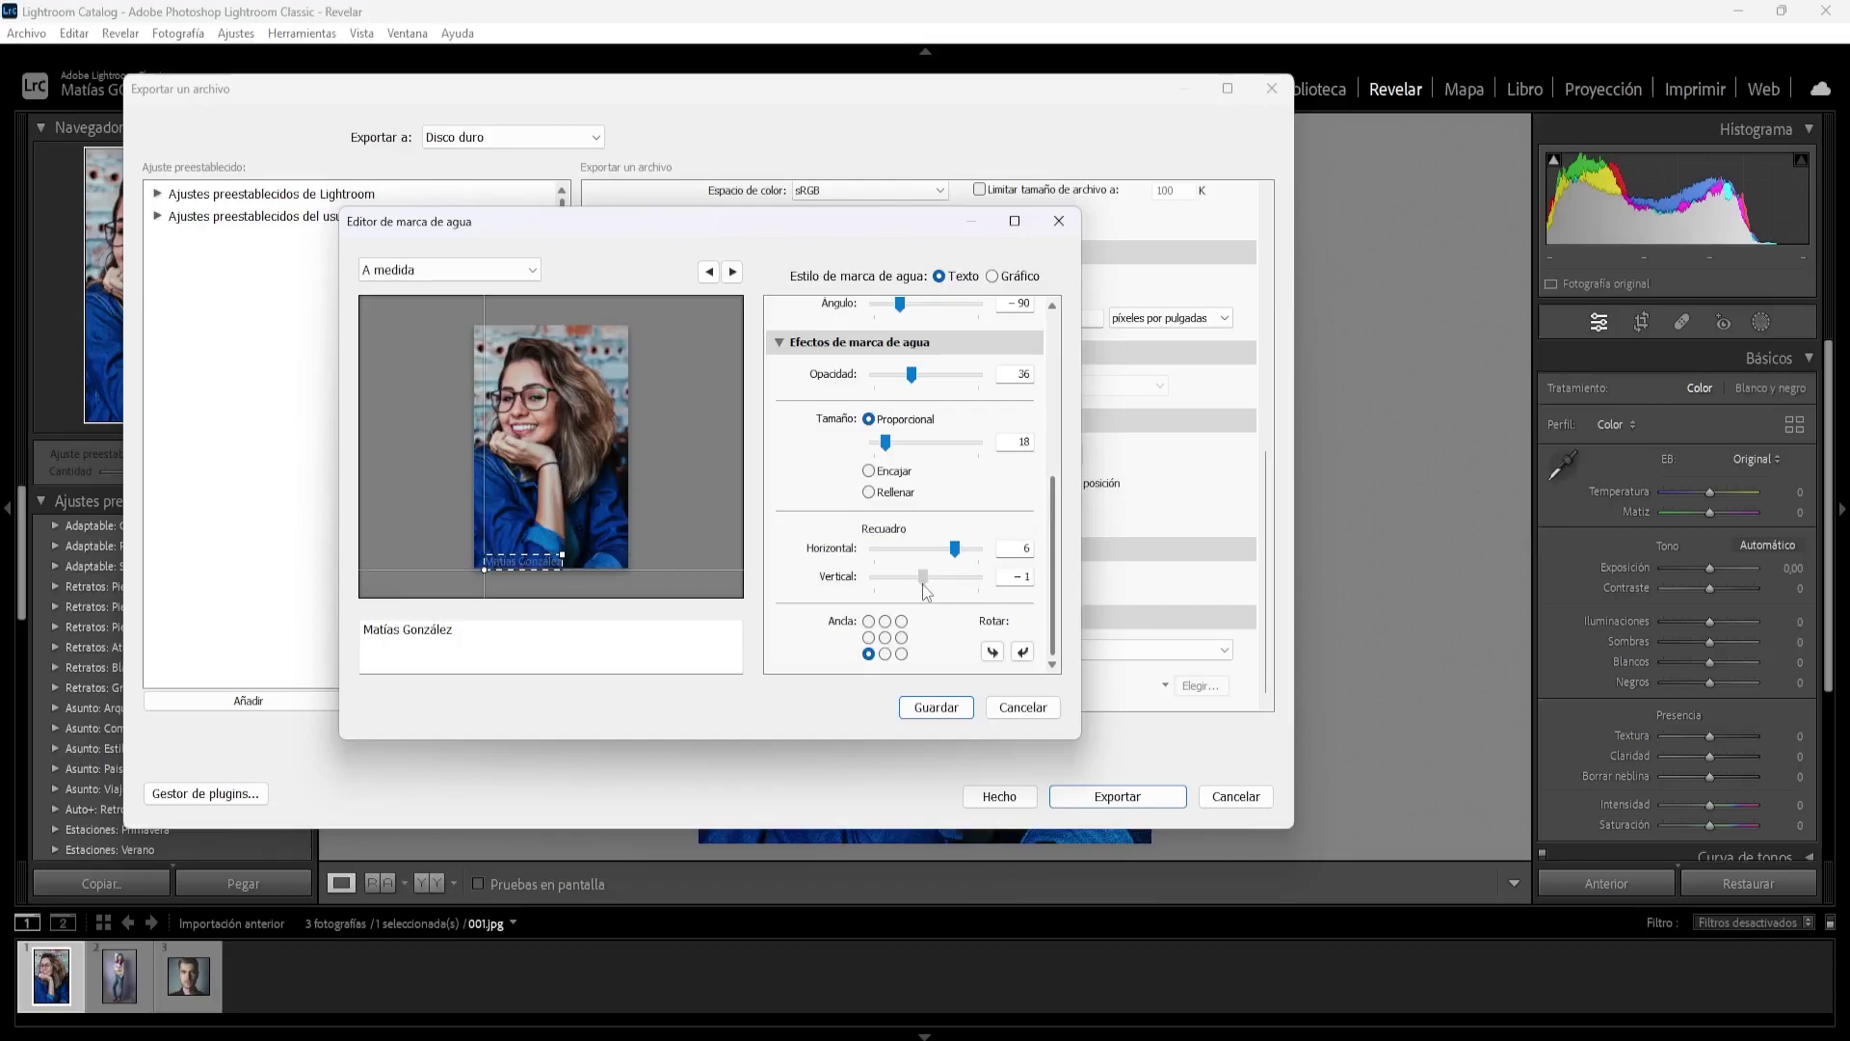
click(885, 637)
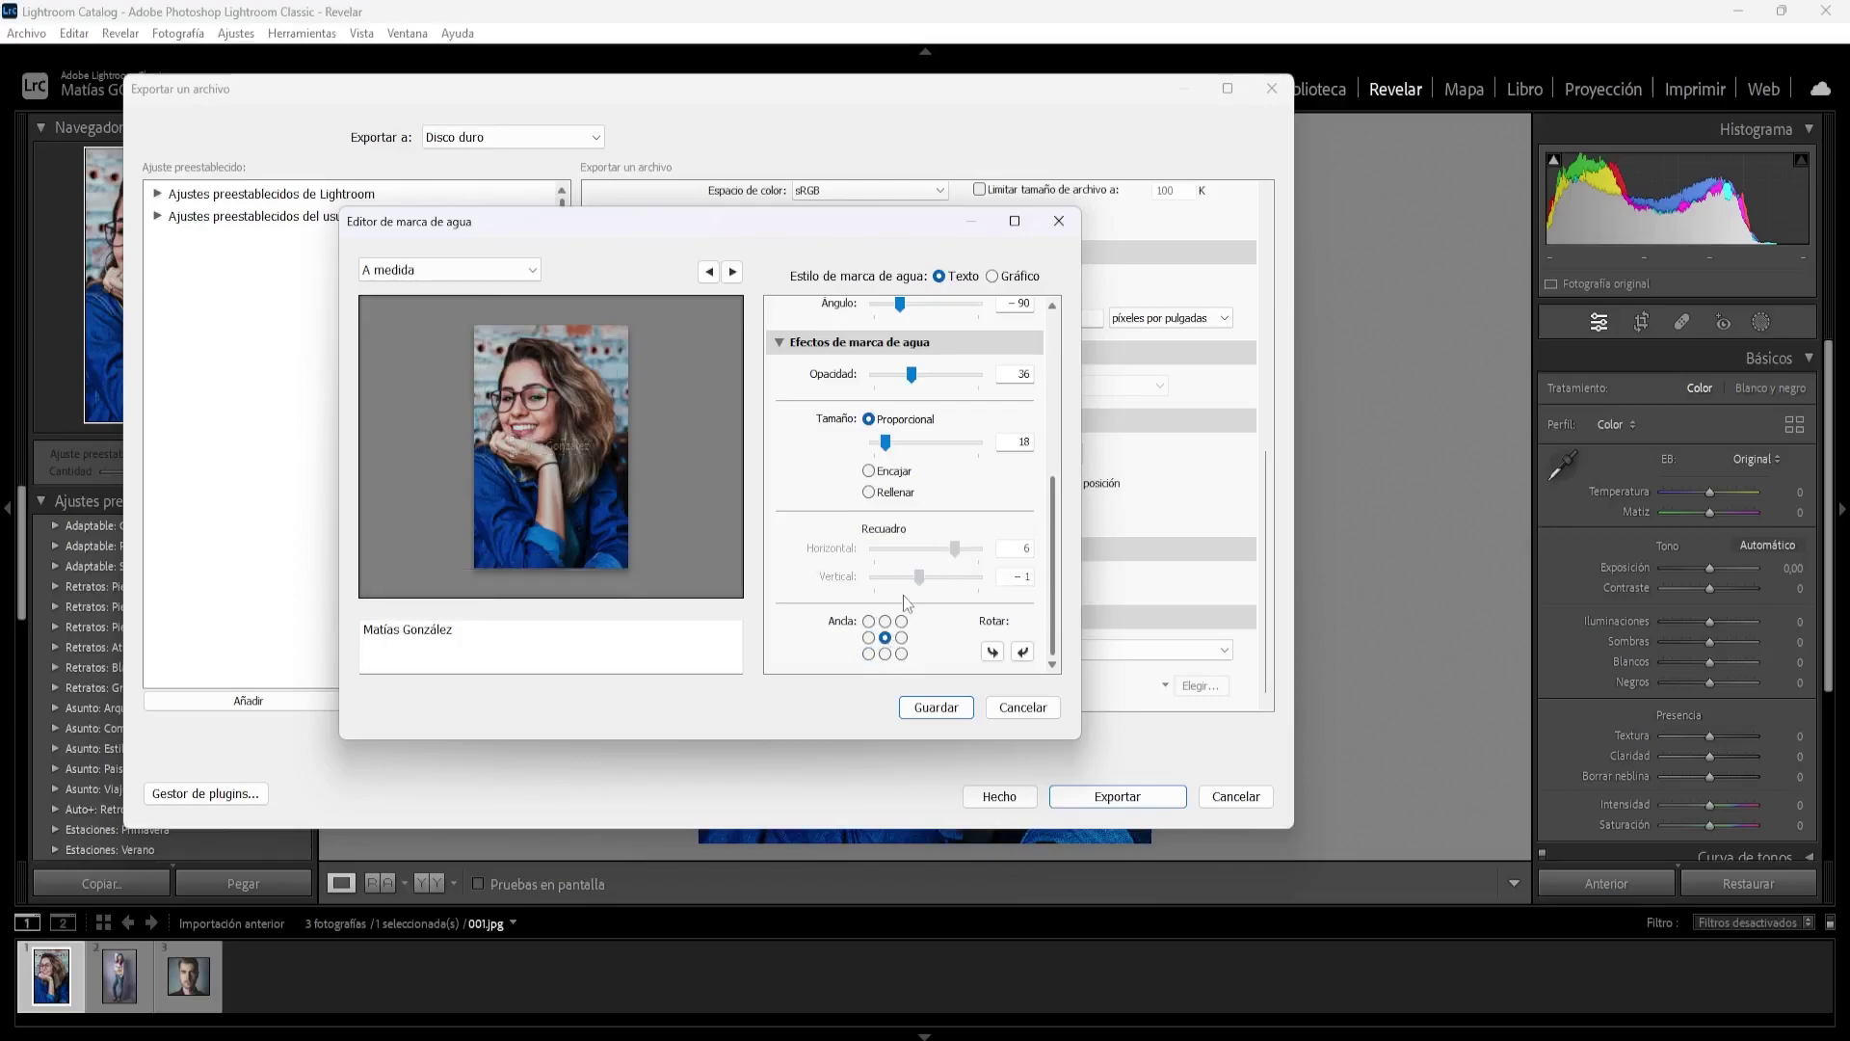
click(885, 653)
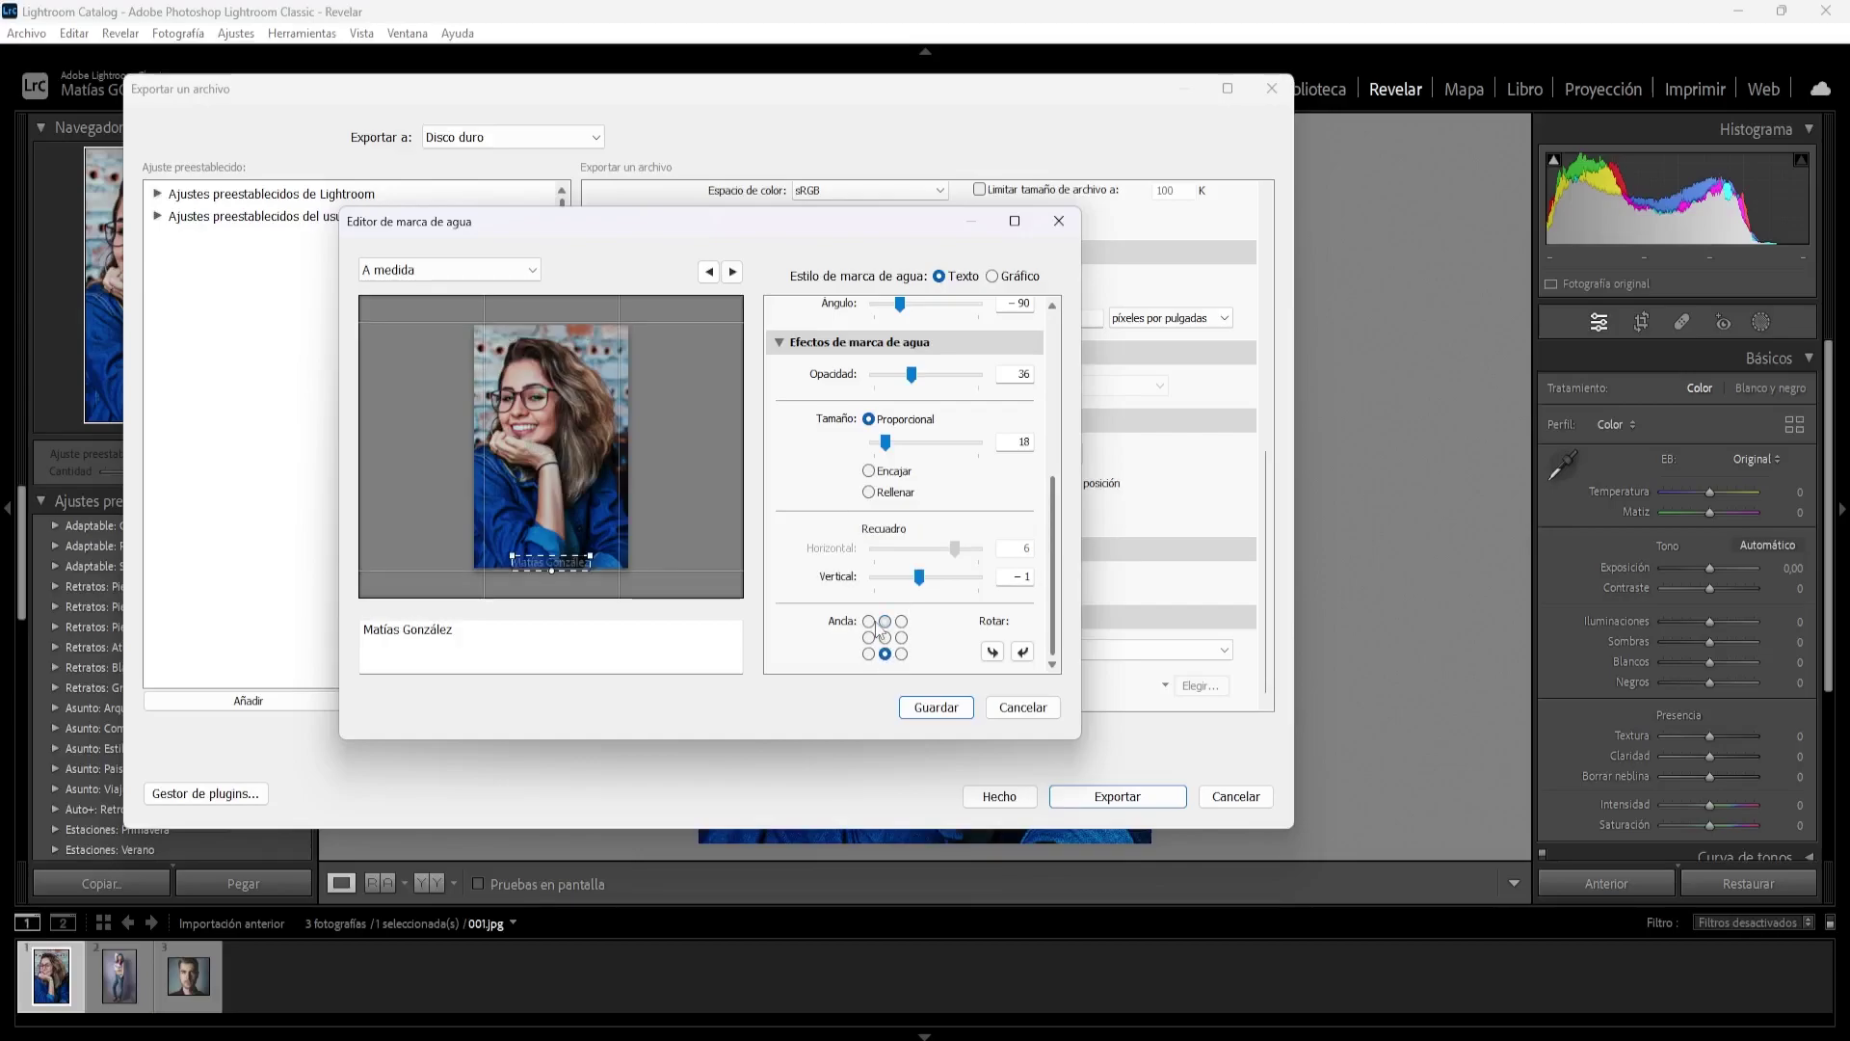
click(868, 654)
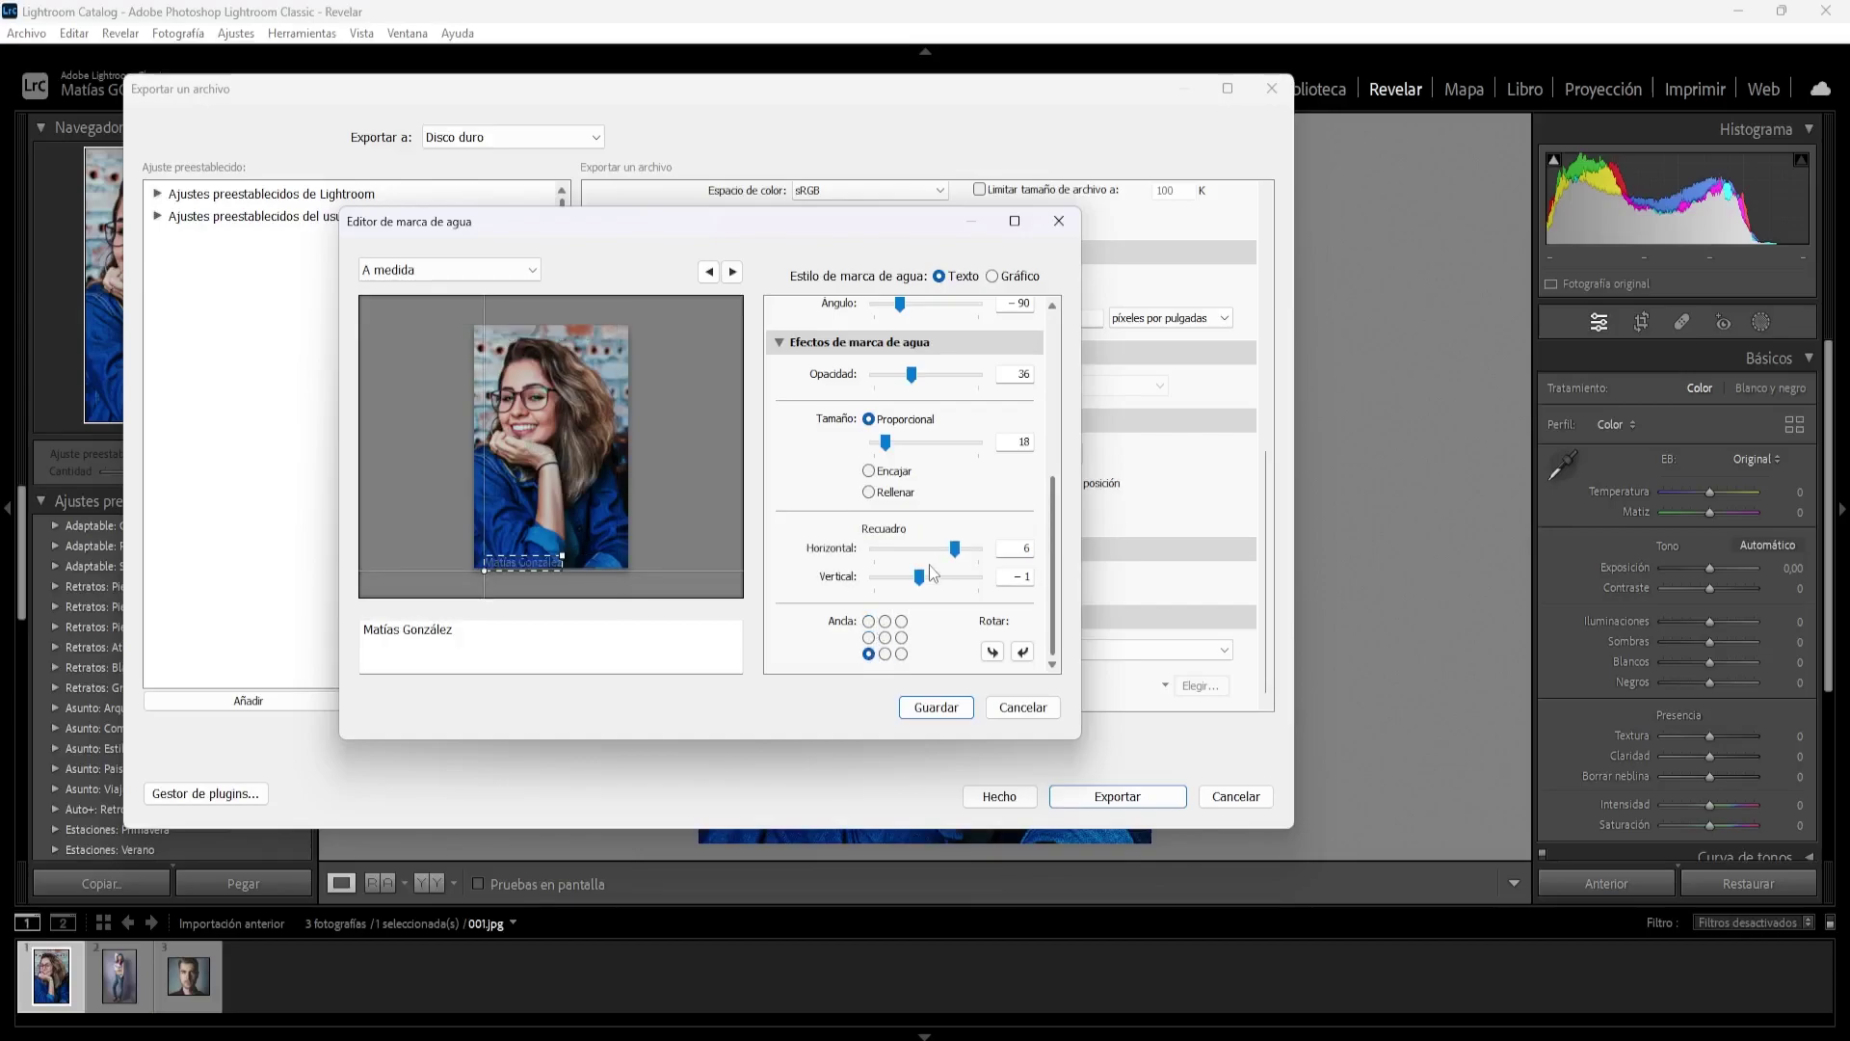
drag(955, 548, 934, 548)
click(901, 654)
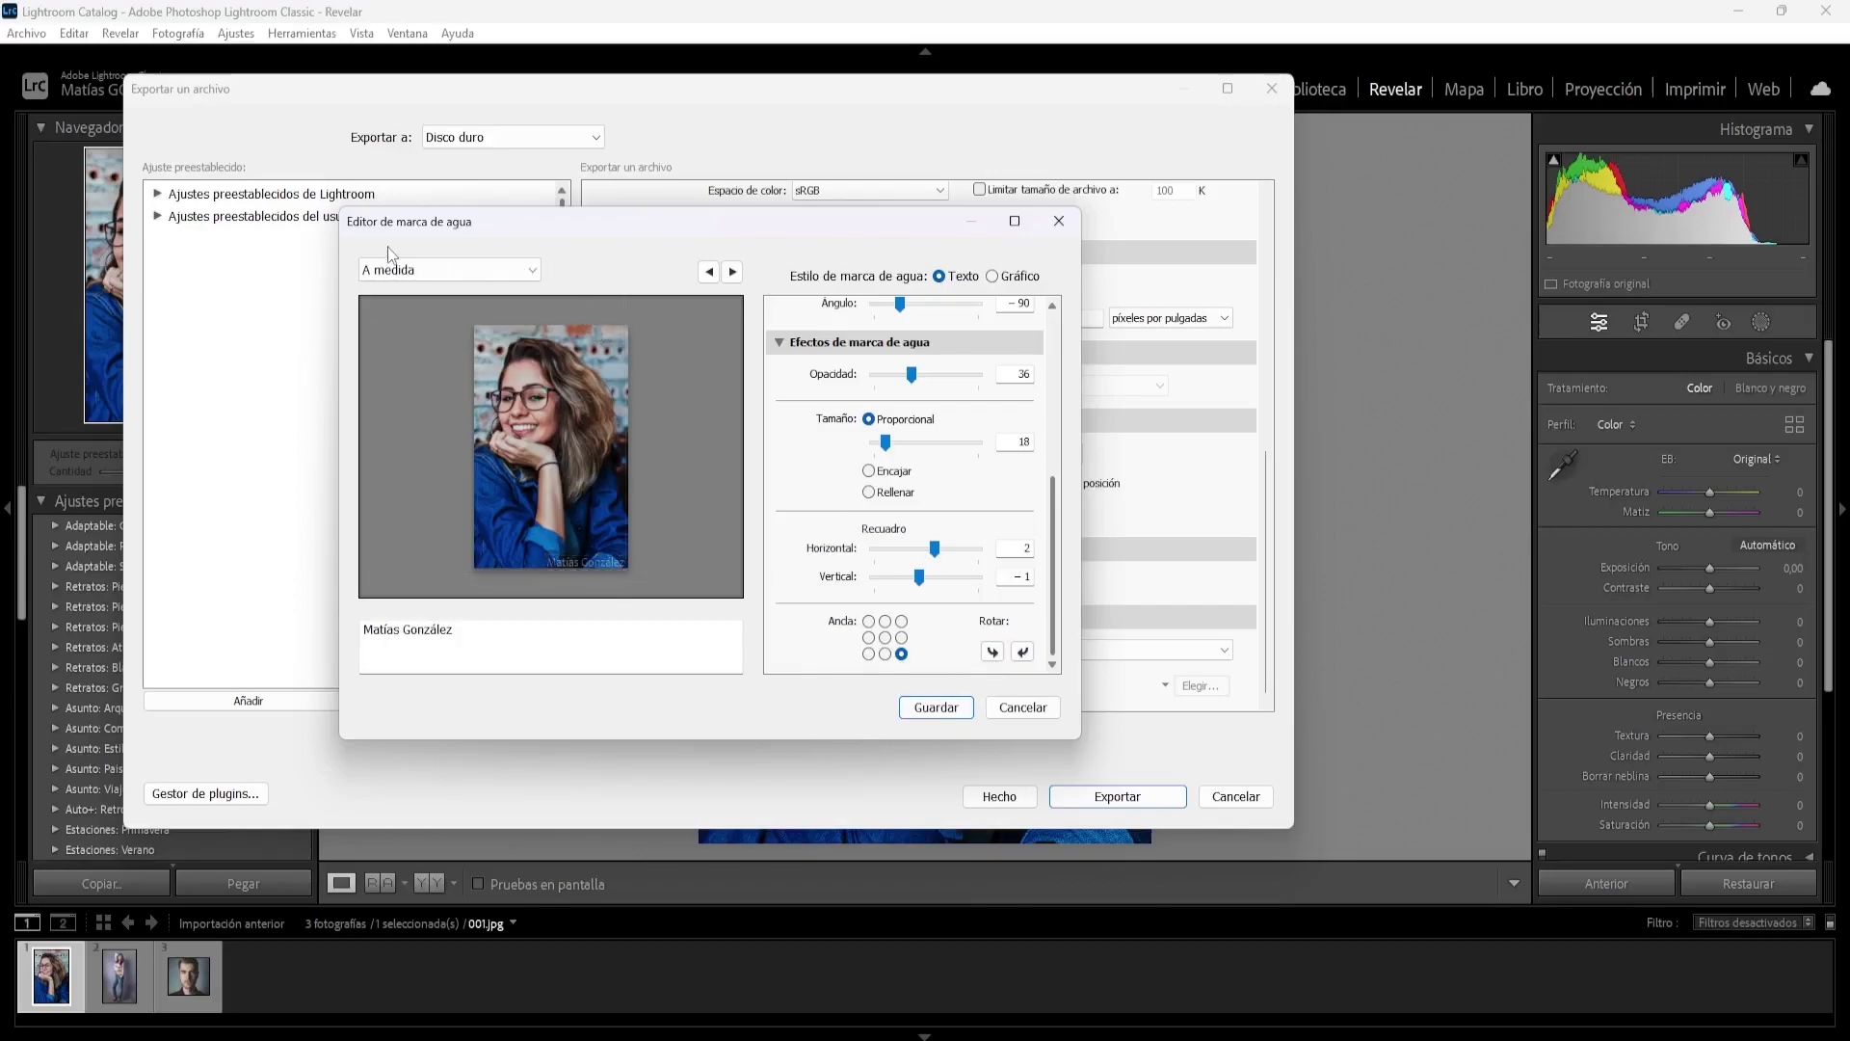
Save the text watermark as preset 'TEXTO SIMPLE', then return to the watermark editor
click(387, 274)
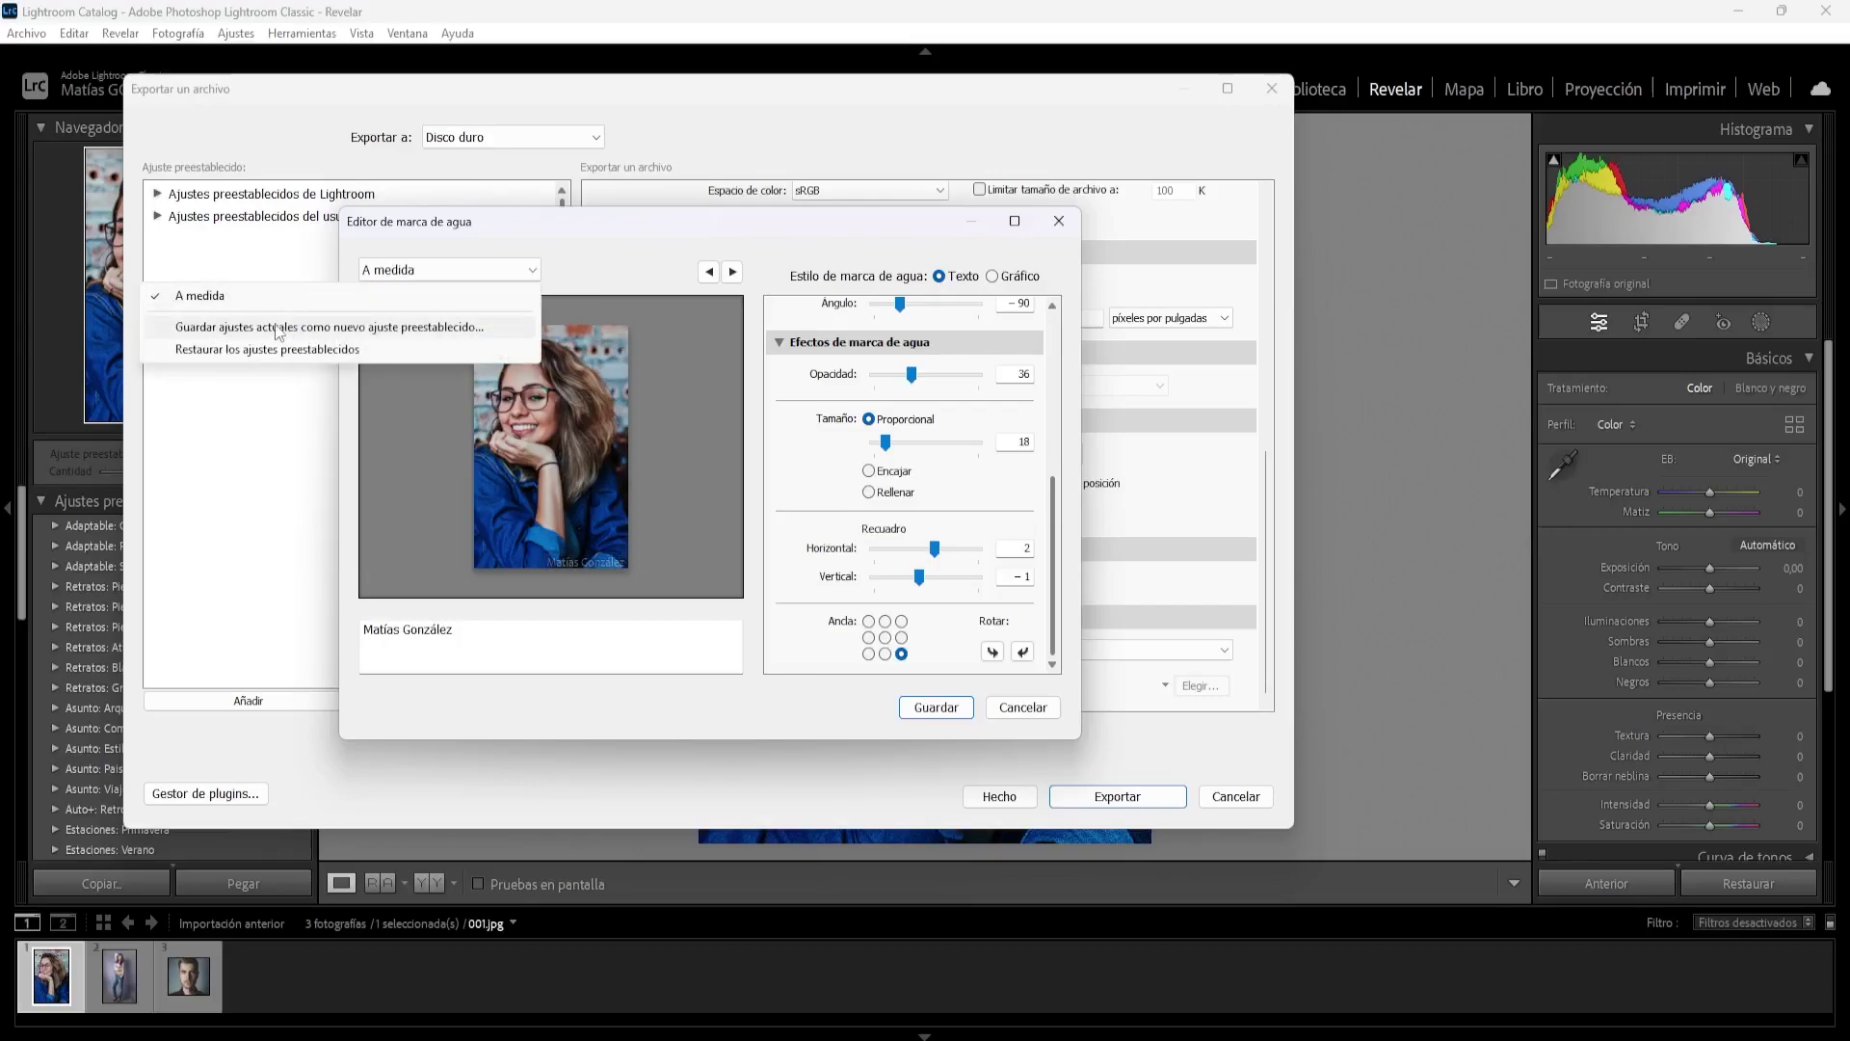
click(449, 328)
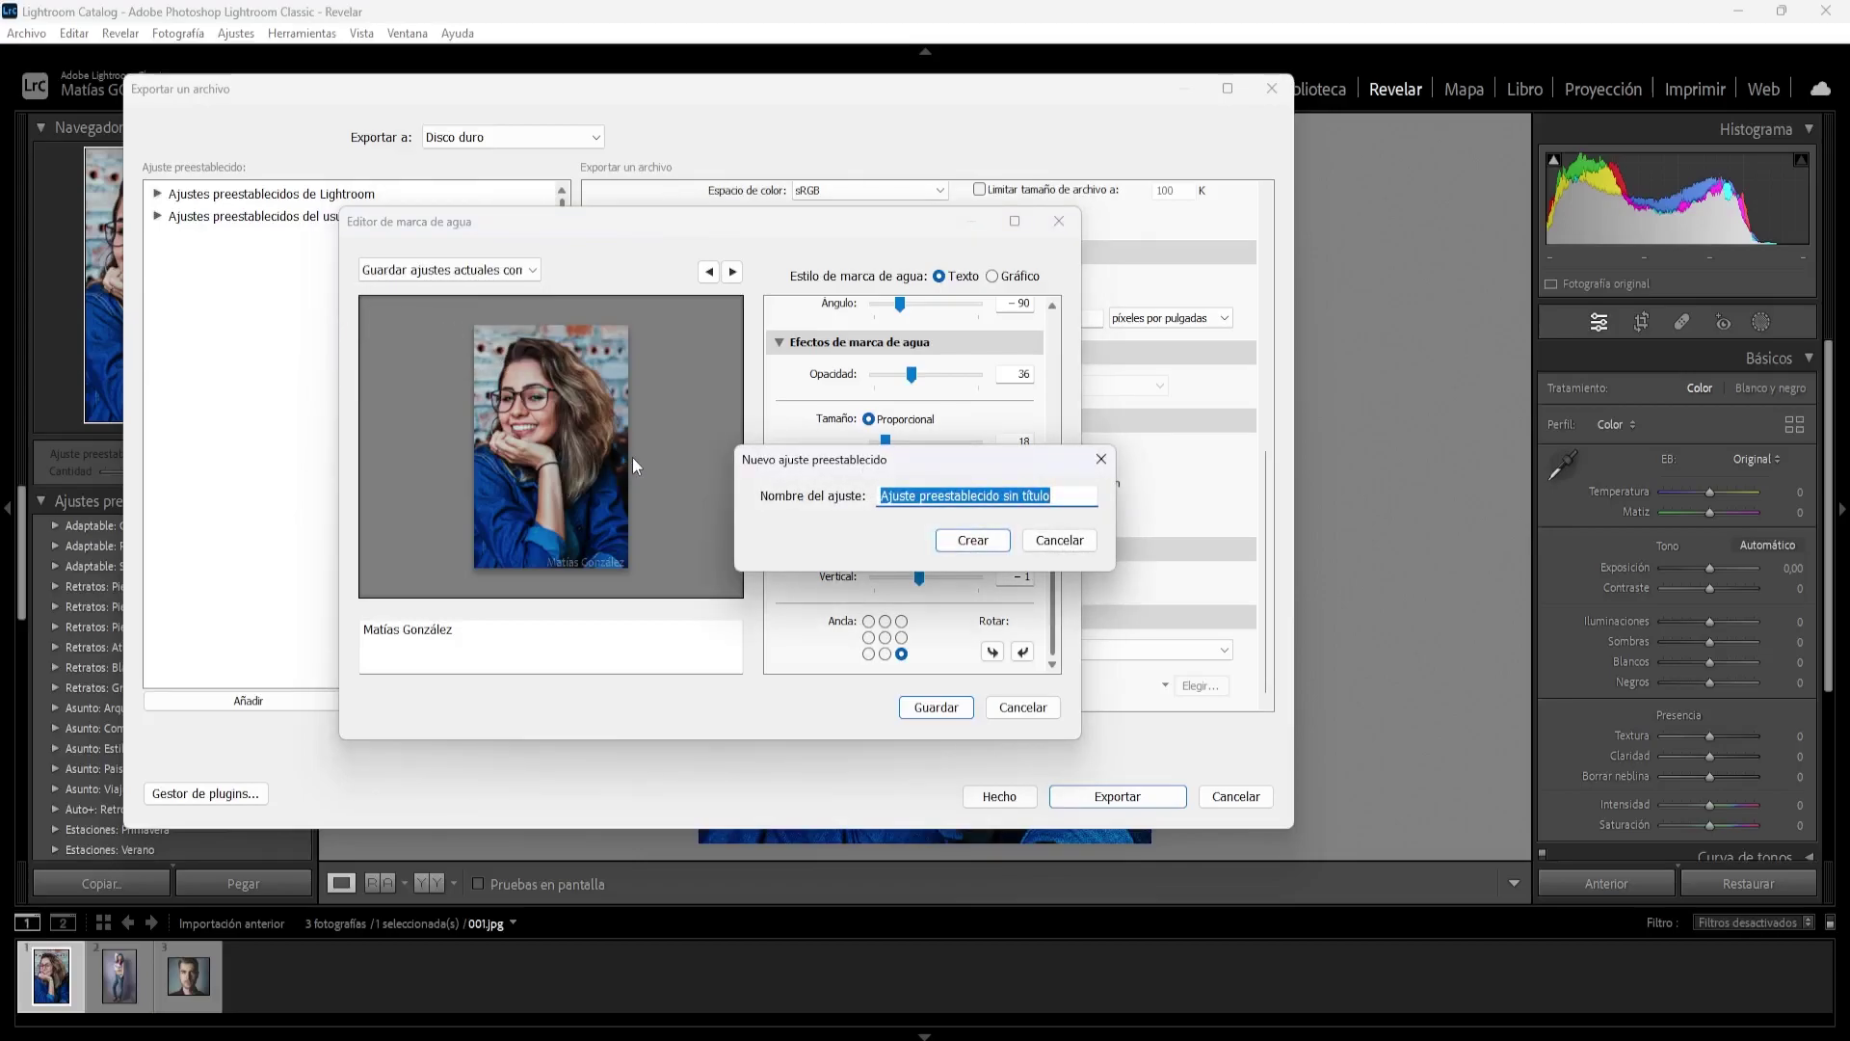
text(TE)
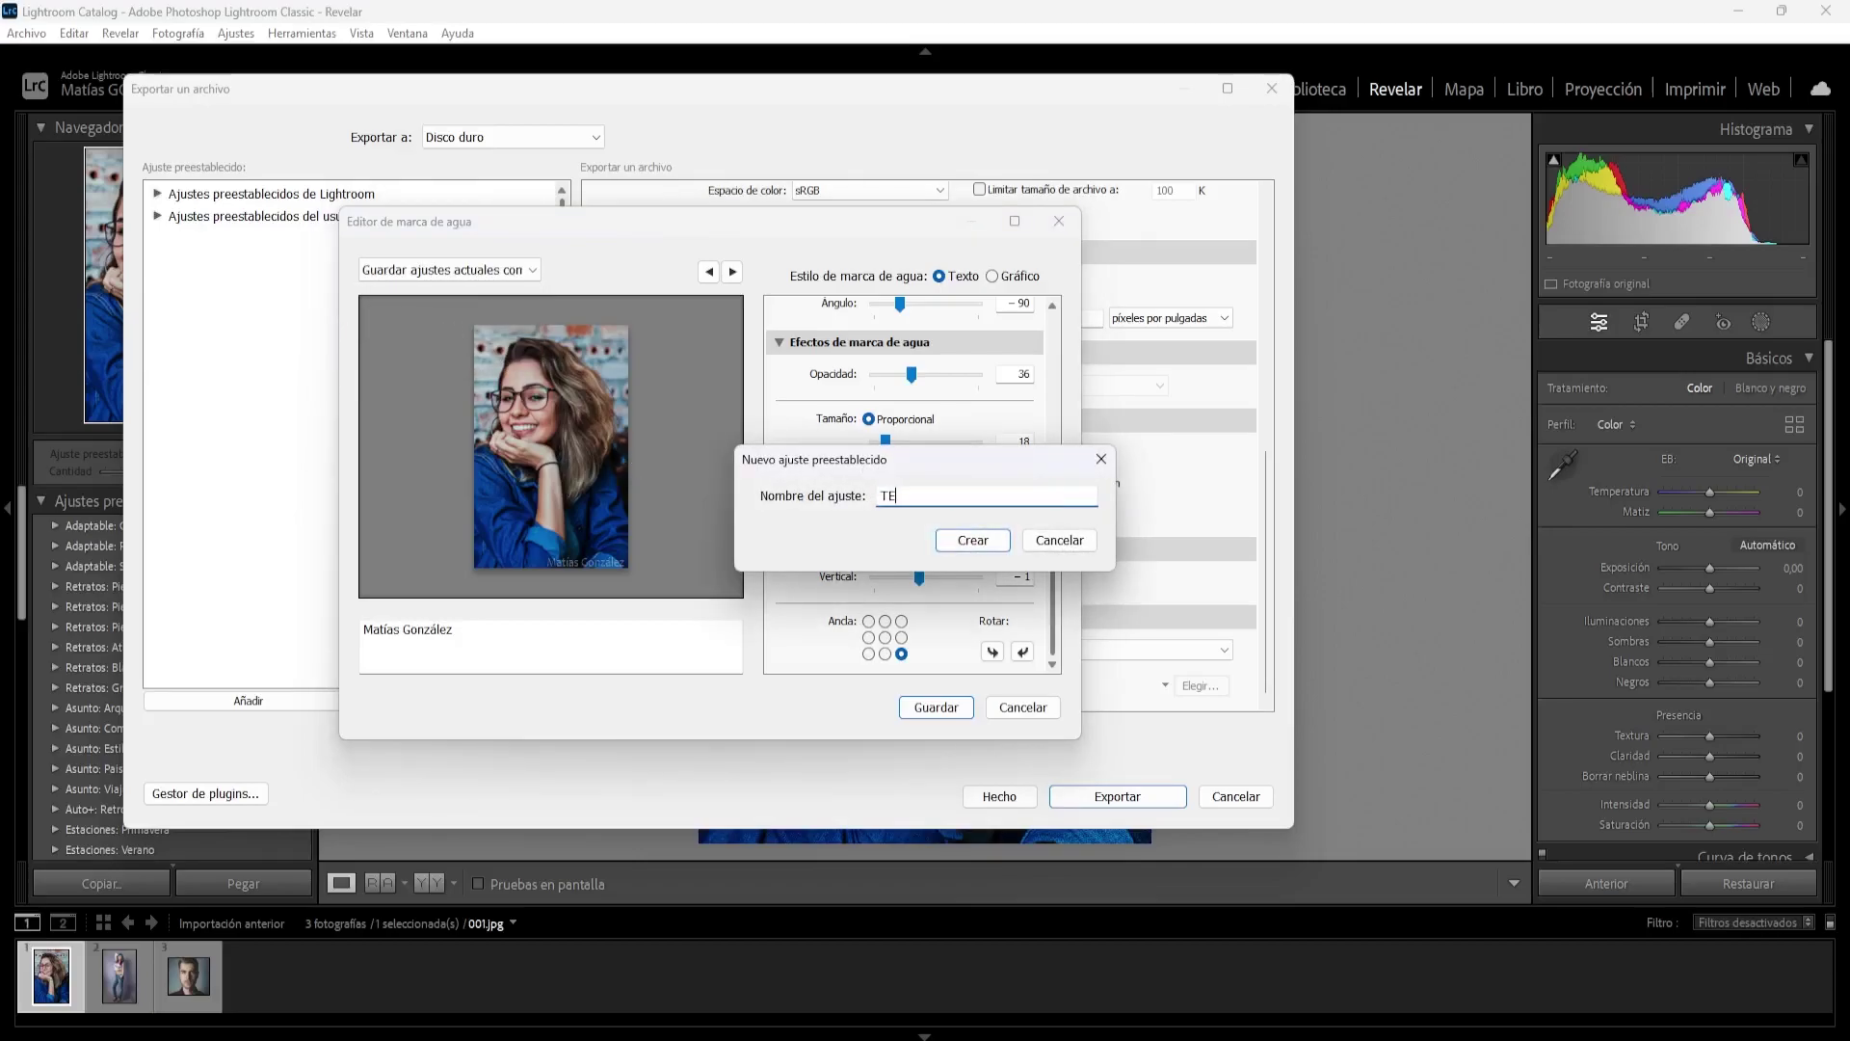
text(XTO SIM)
text(PLE)
click(979, 535)
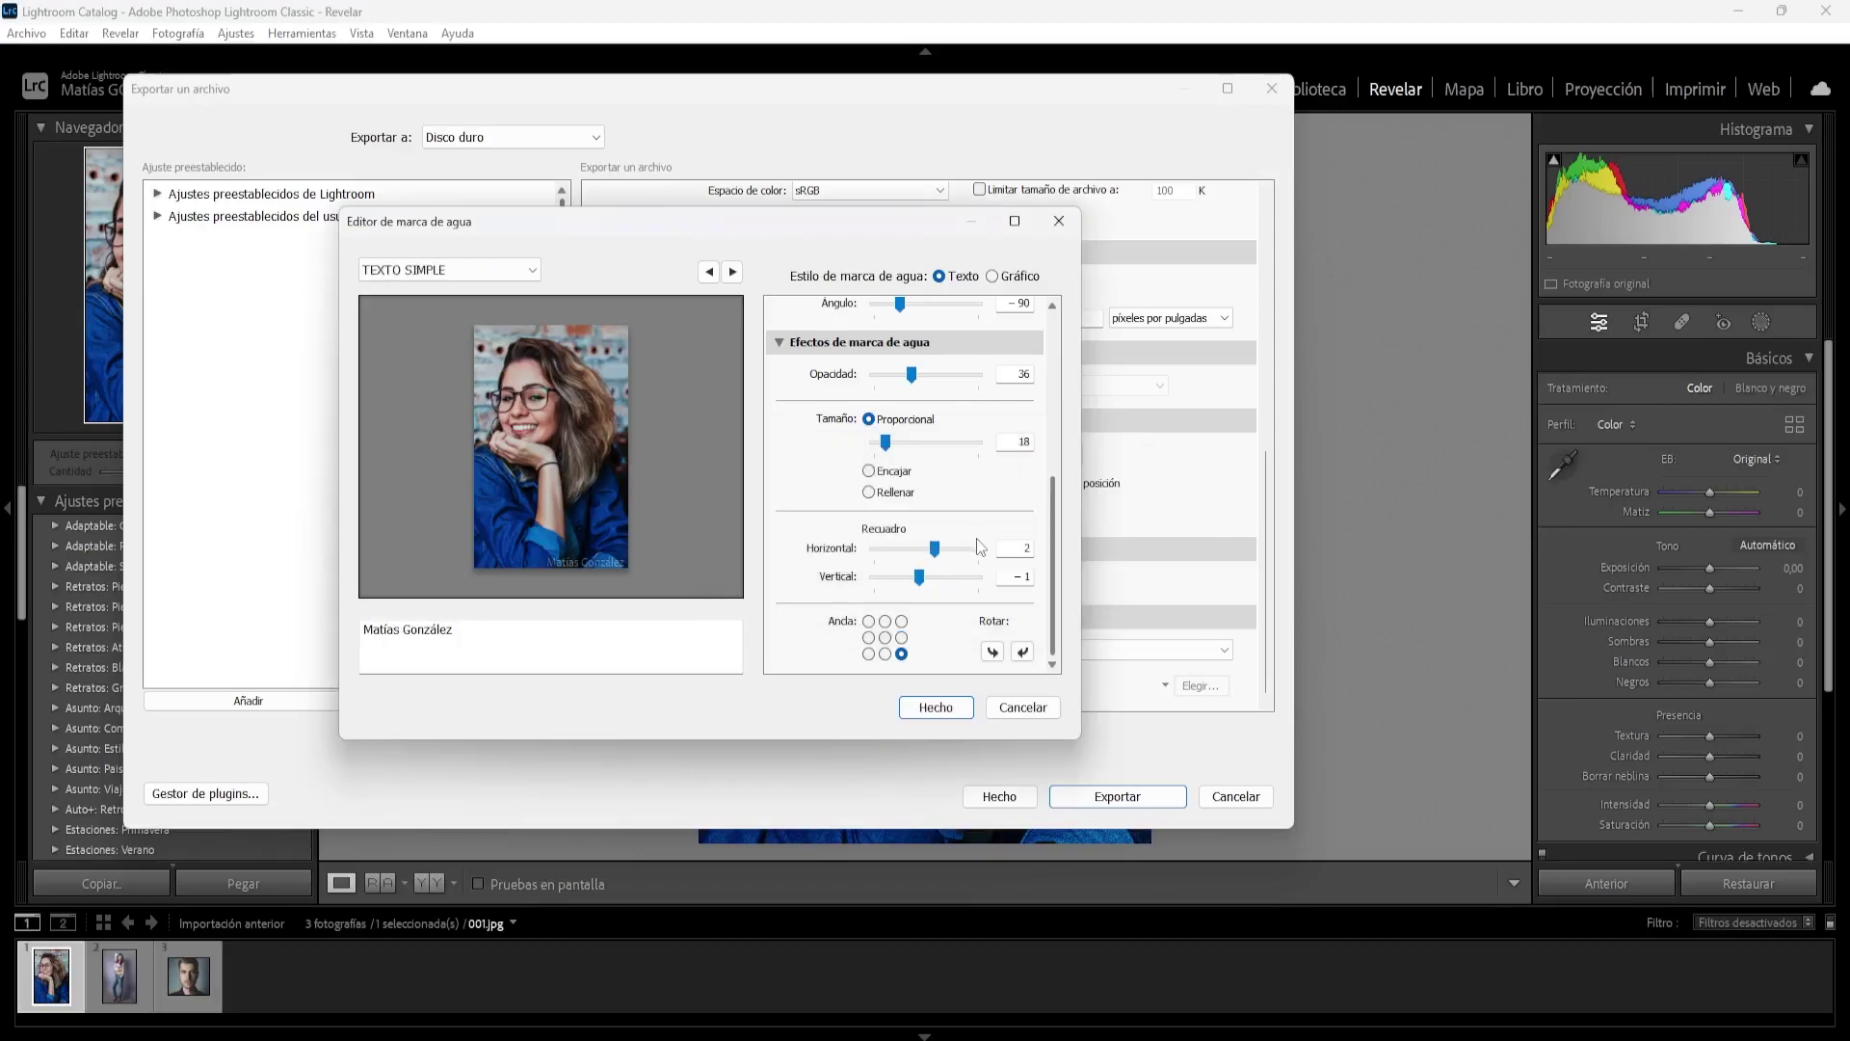
click(936, 708)
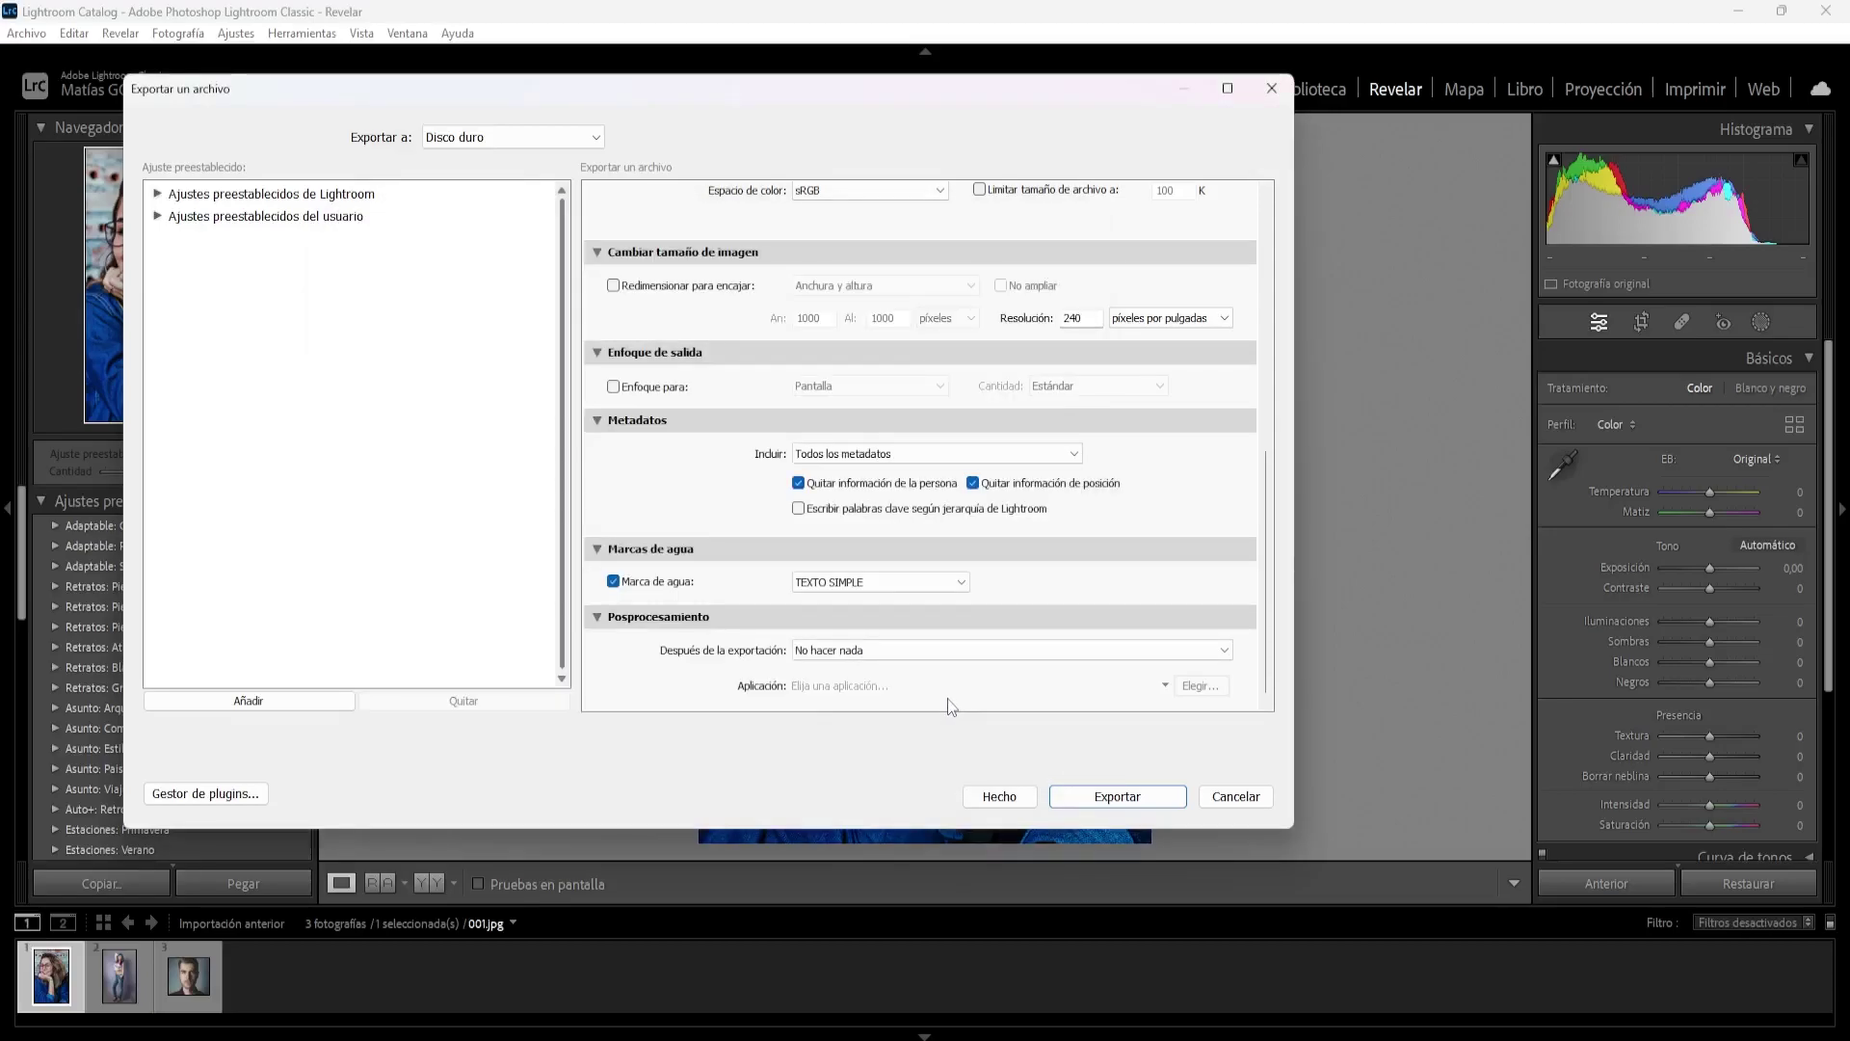
click(959, 584)
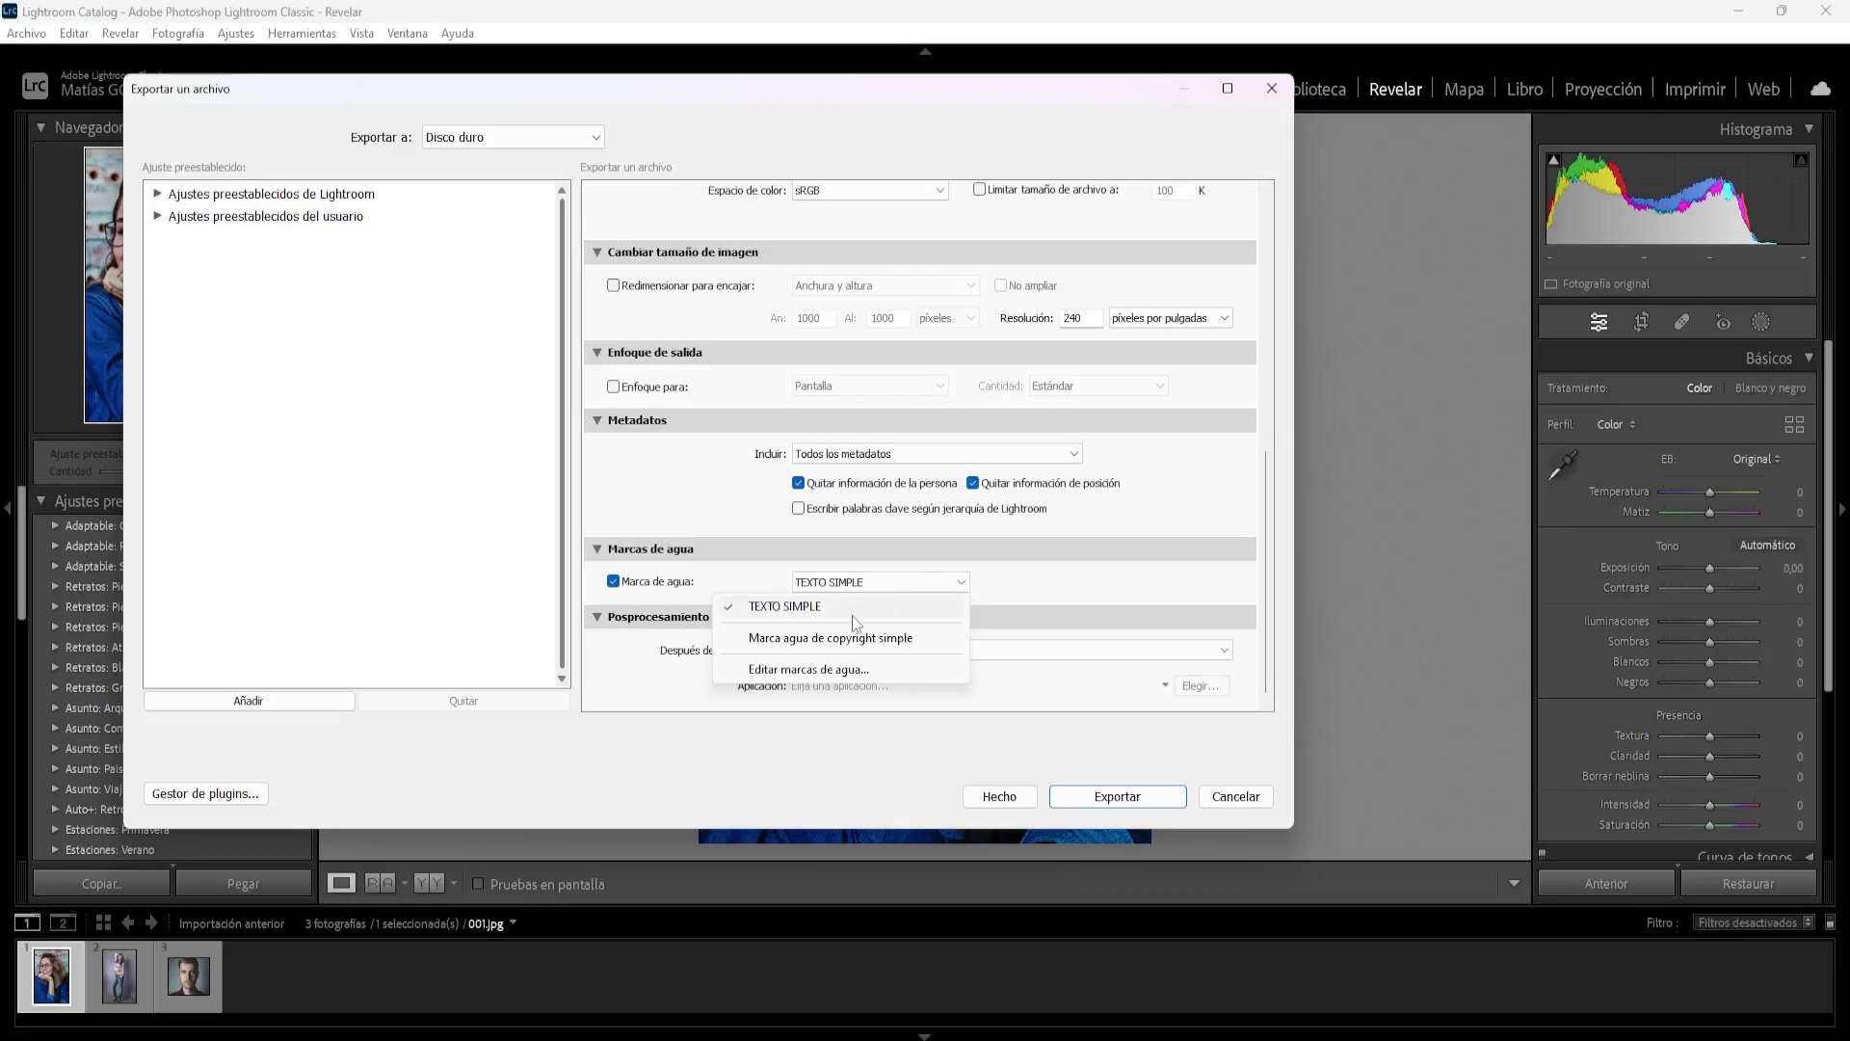
click(773, 672)
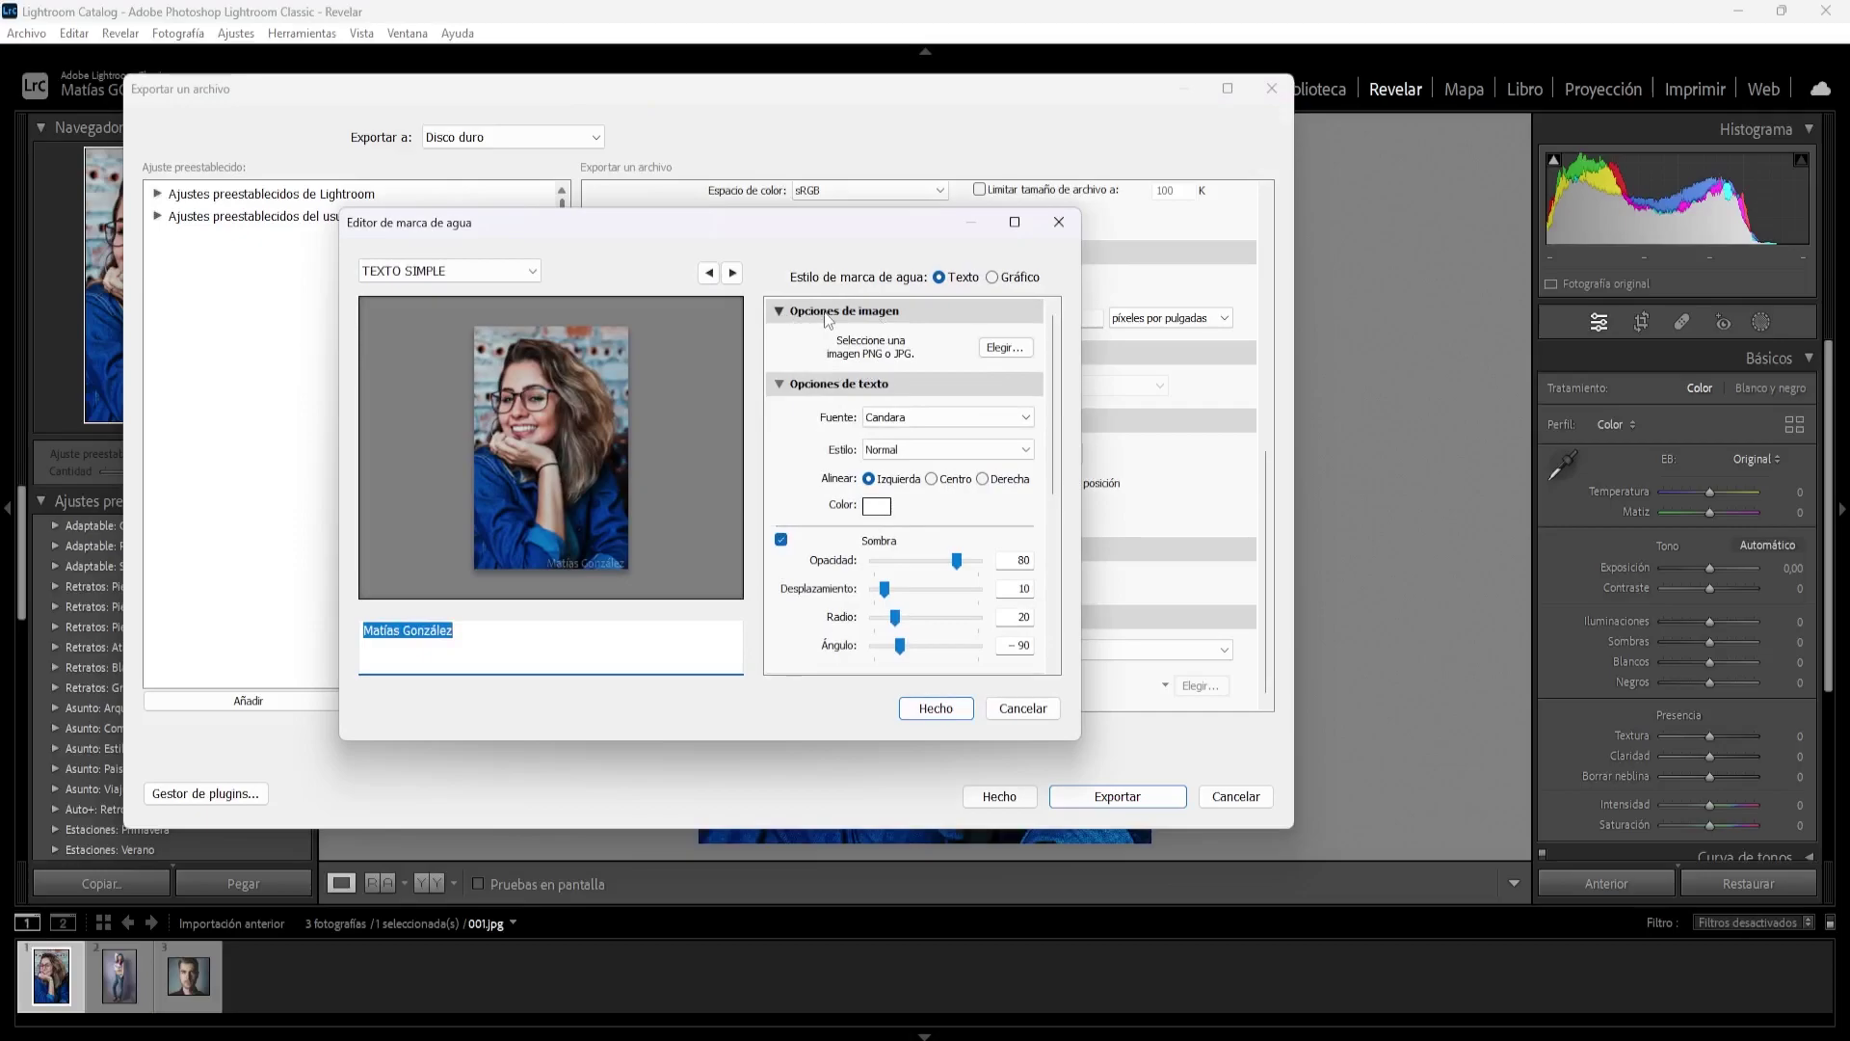
Use logotransparenteblanco.png from Desktop > Logo as the graphic watermark
click(1003, 349)
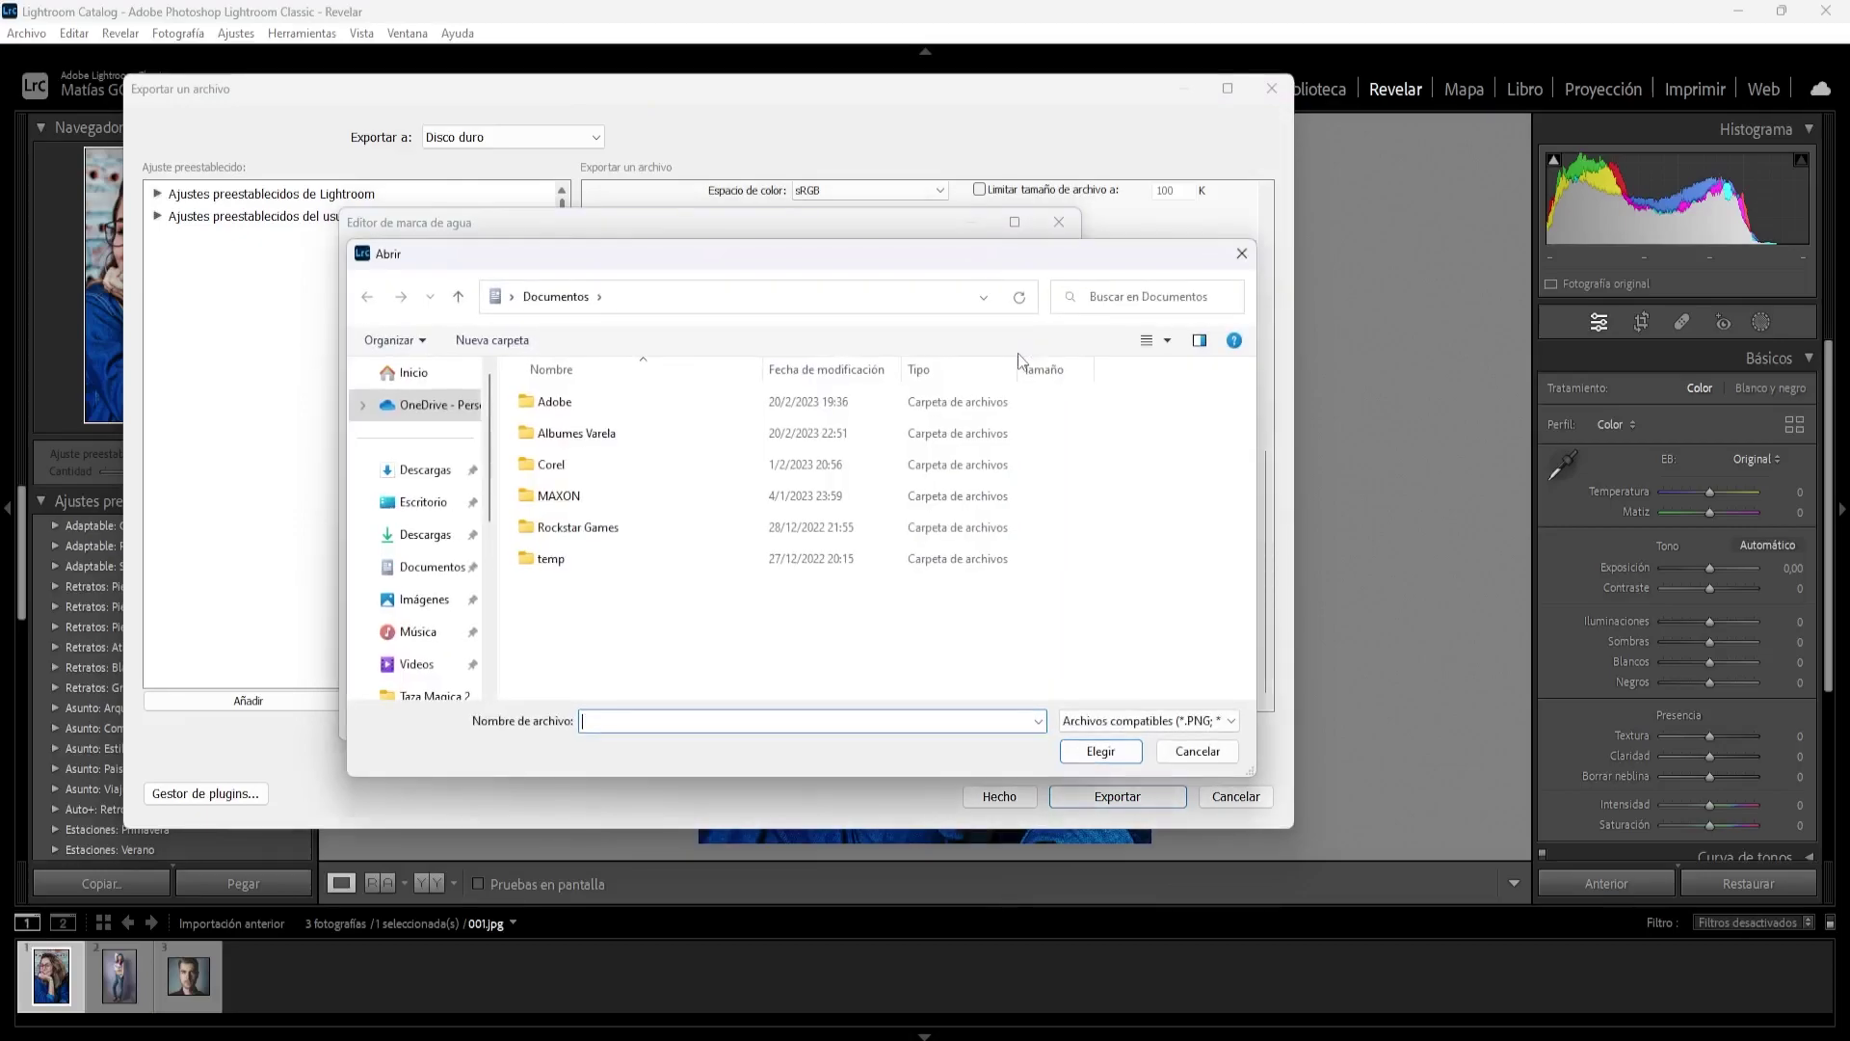
click(423, 502)
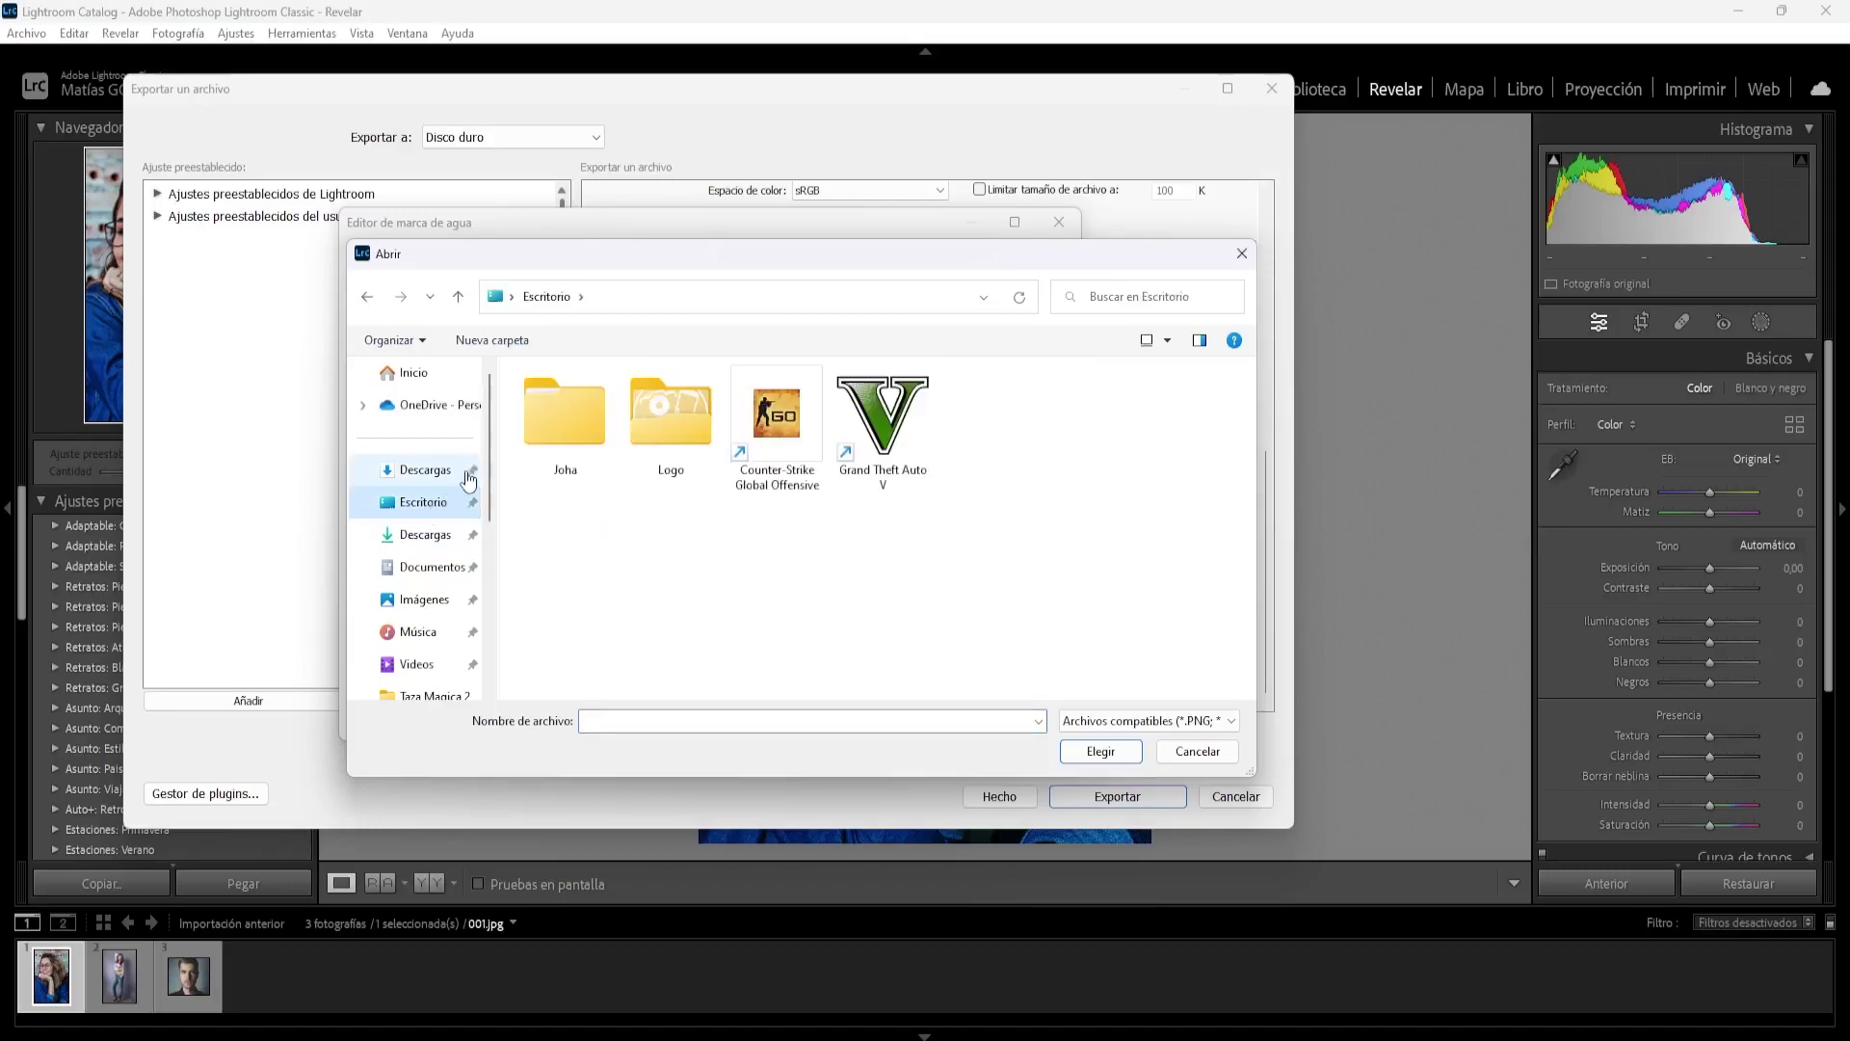
double_click(671, 403)
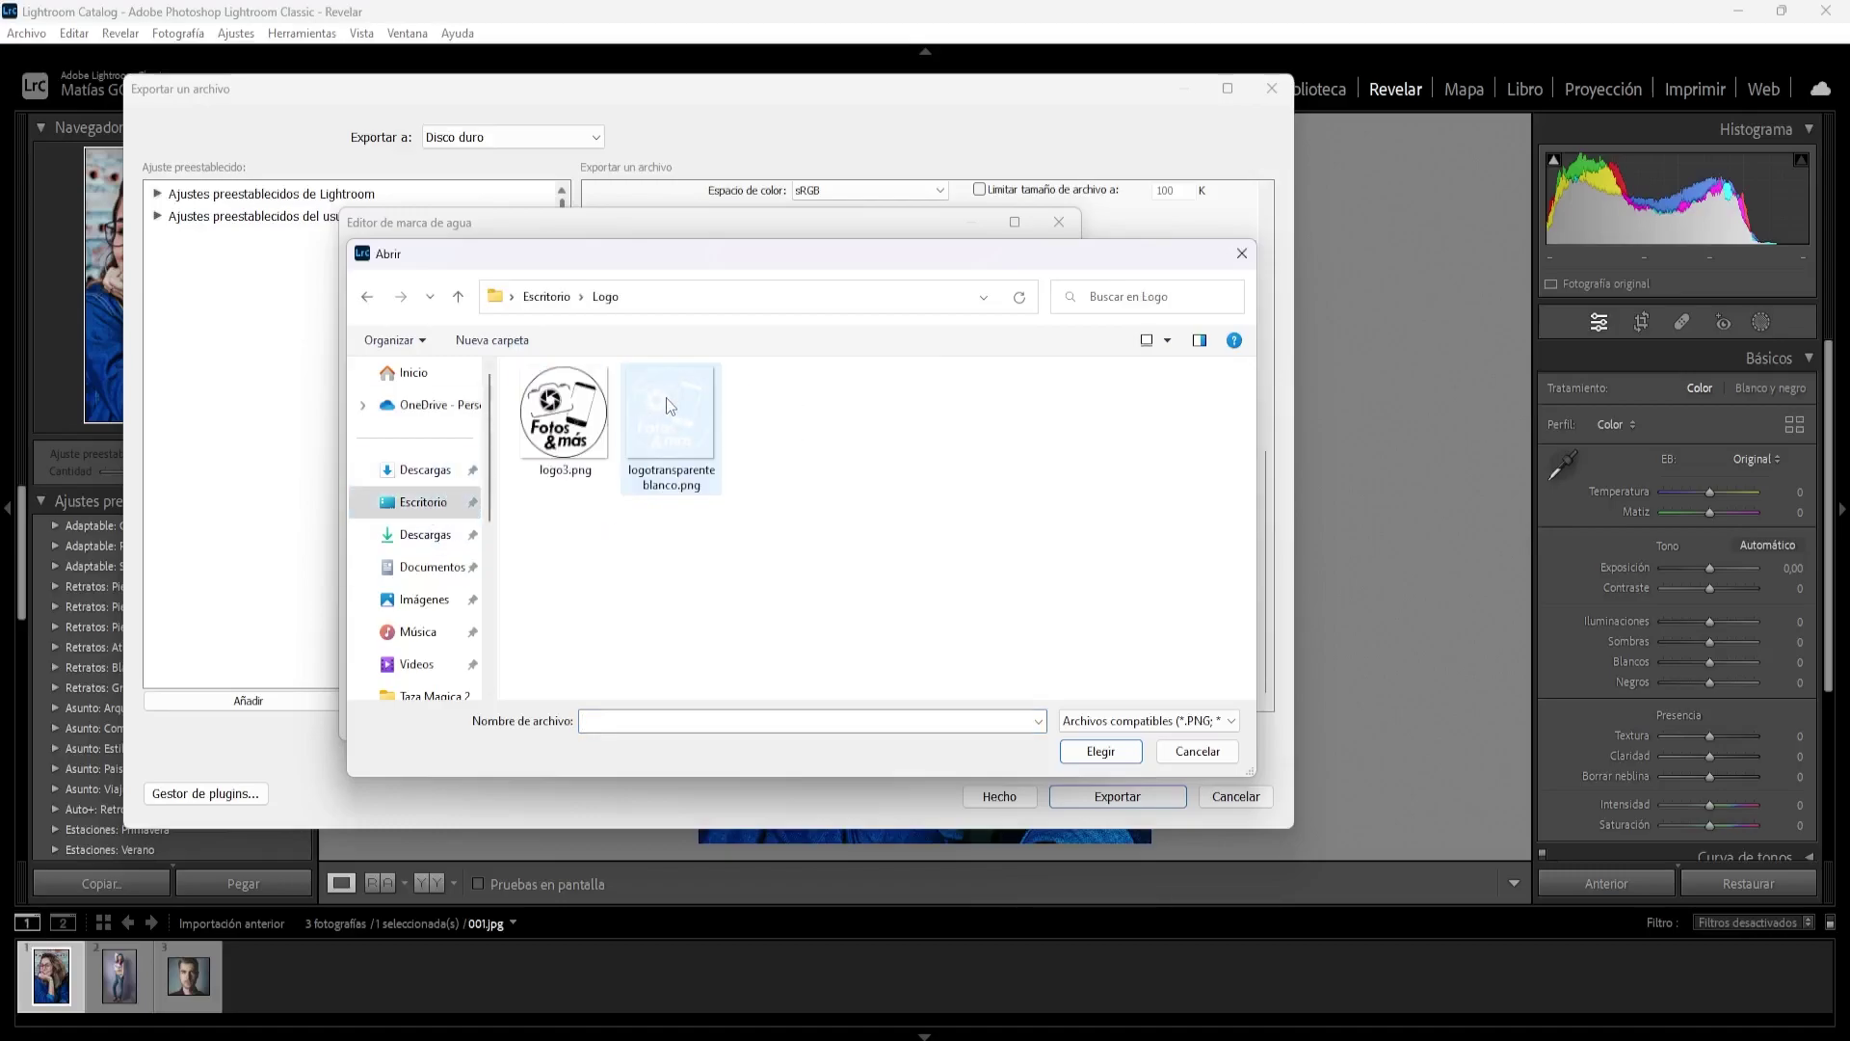
click(668, 398)
click(1102, 751)
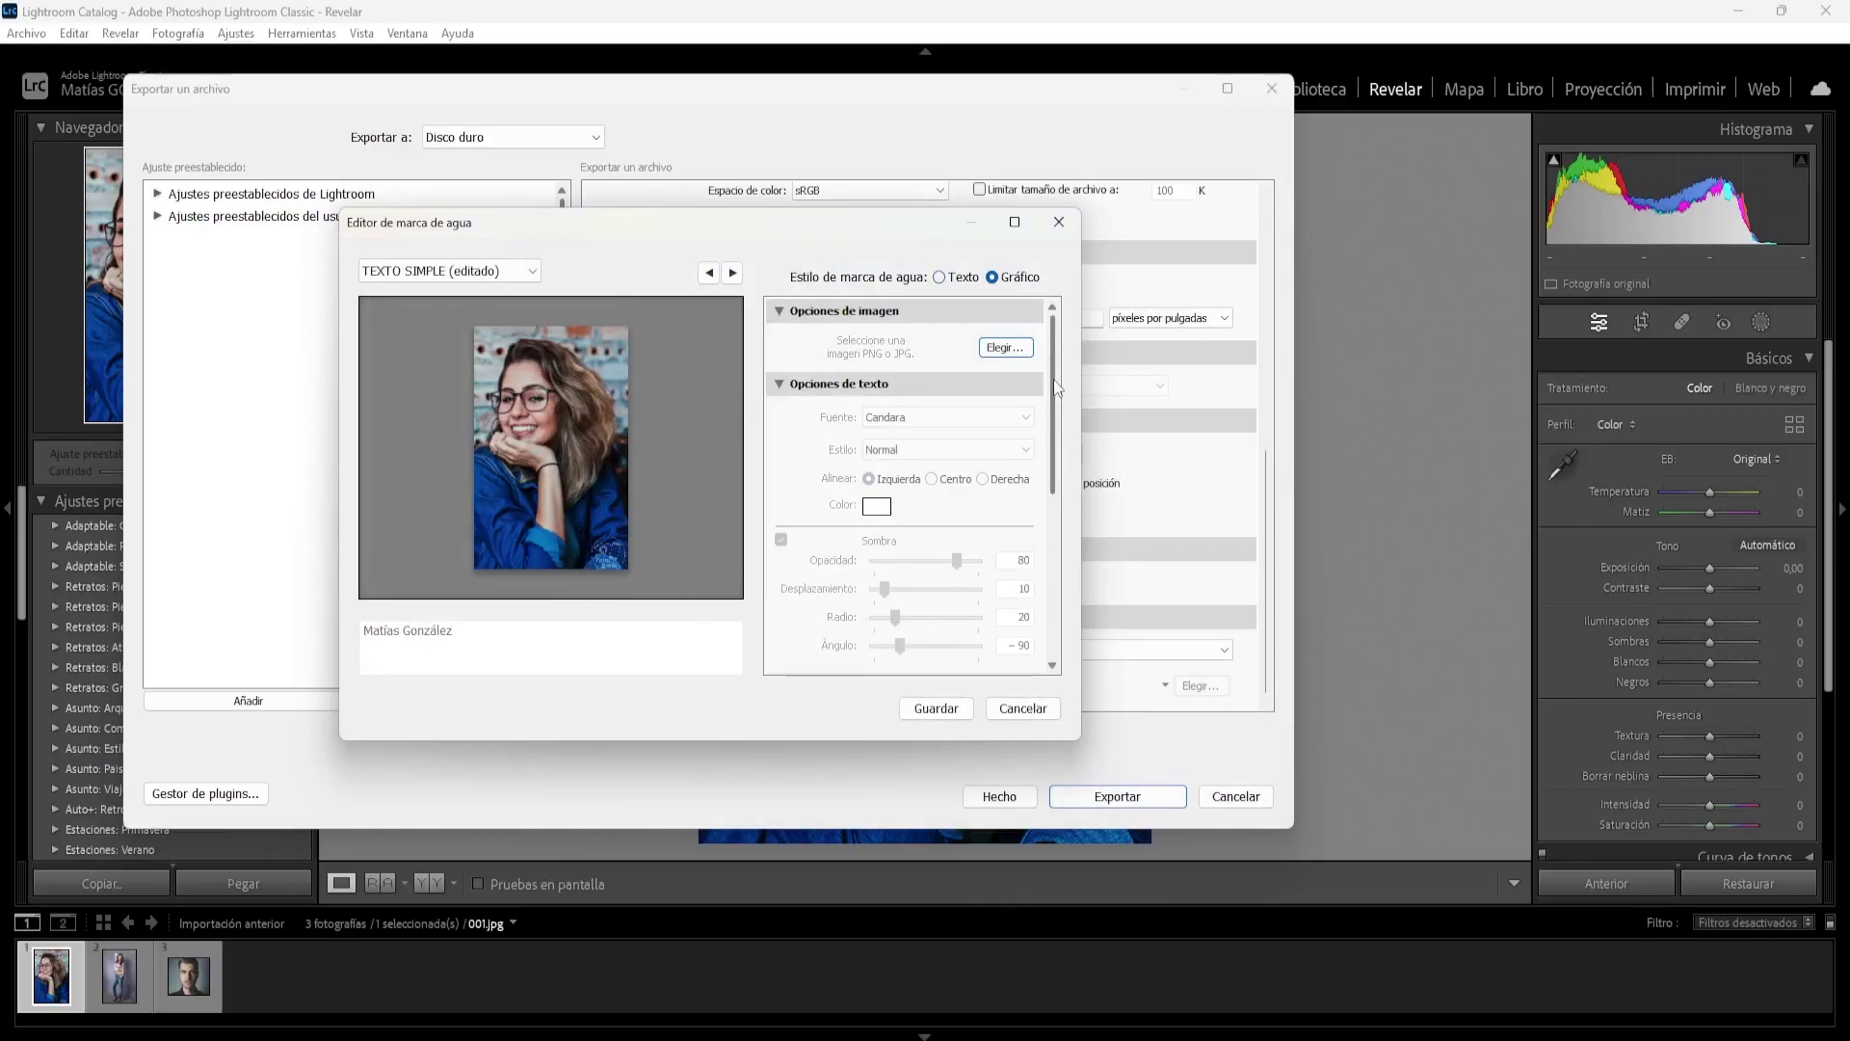
Give the logo watermark opacity 24, size 12, horizontal inset 5 and vertical inset 4
click(780, 385)
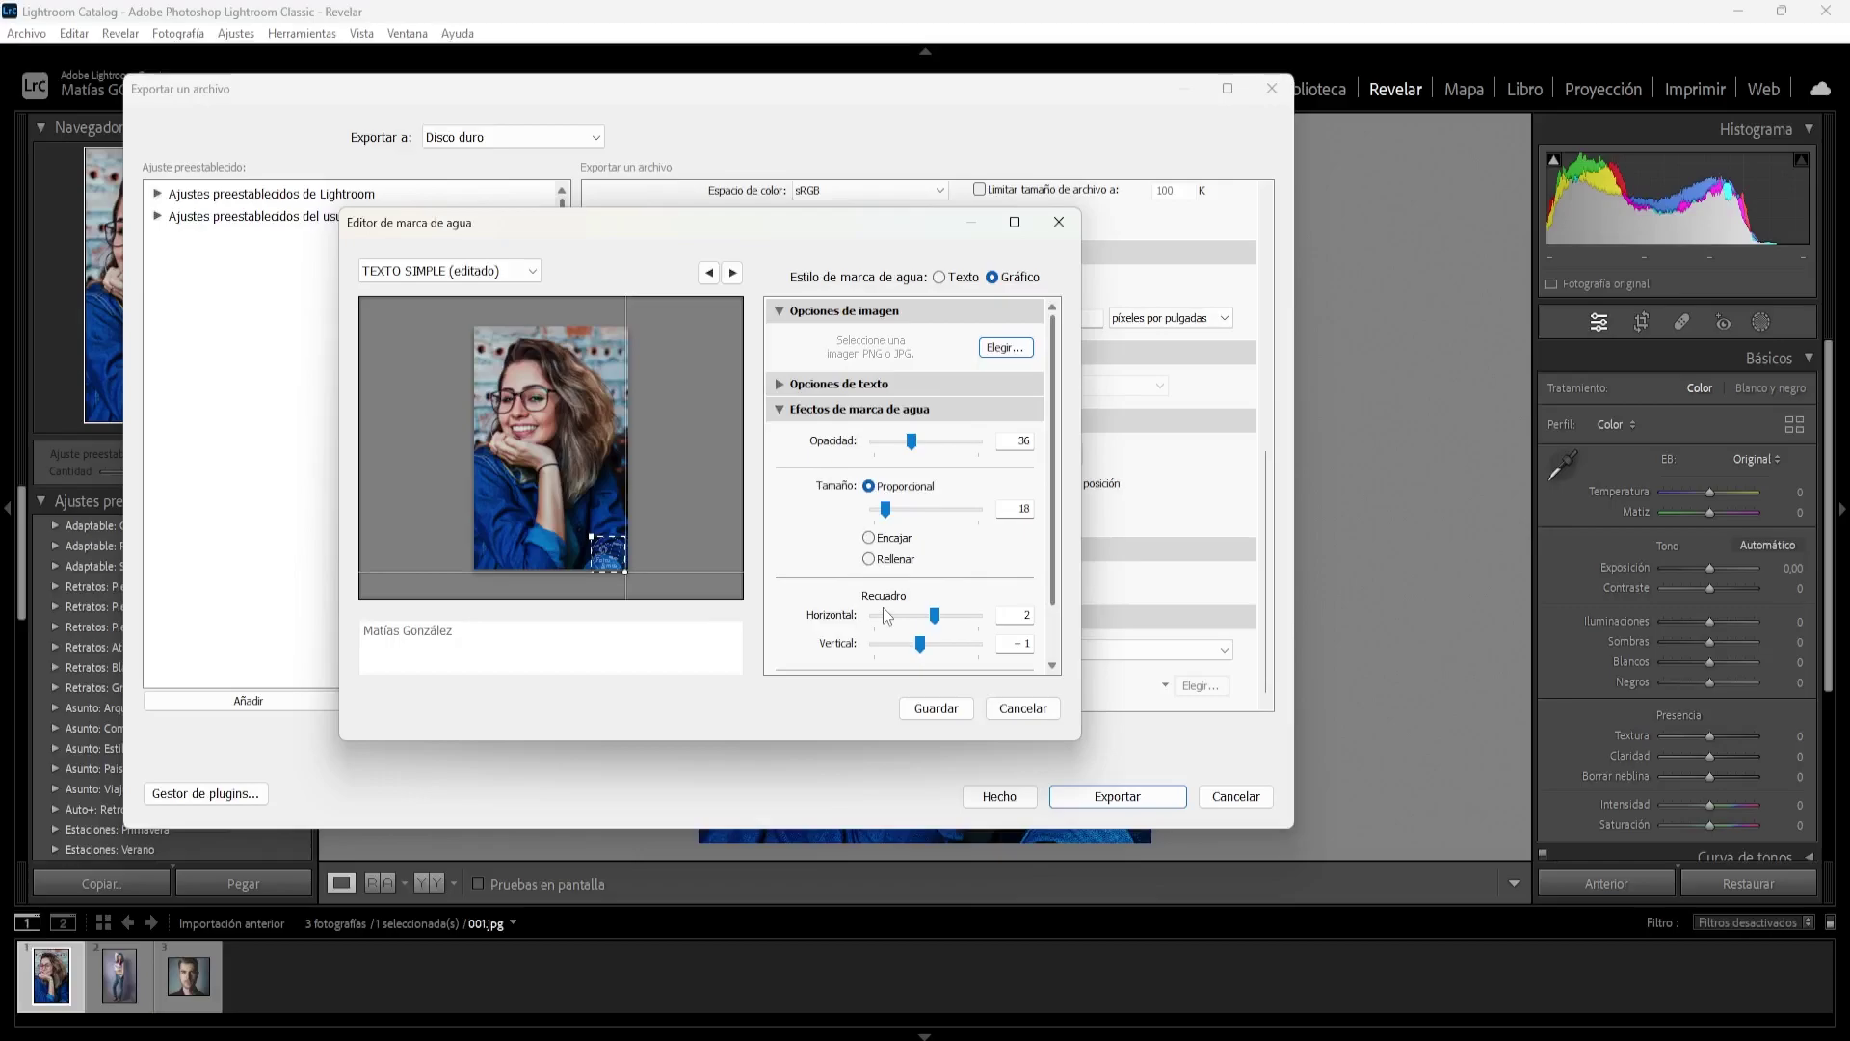
drag(911, 442, 899, 446)
drag(885, 509, 884, 512)
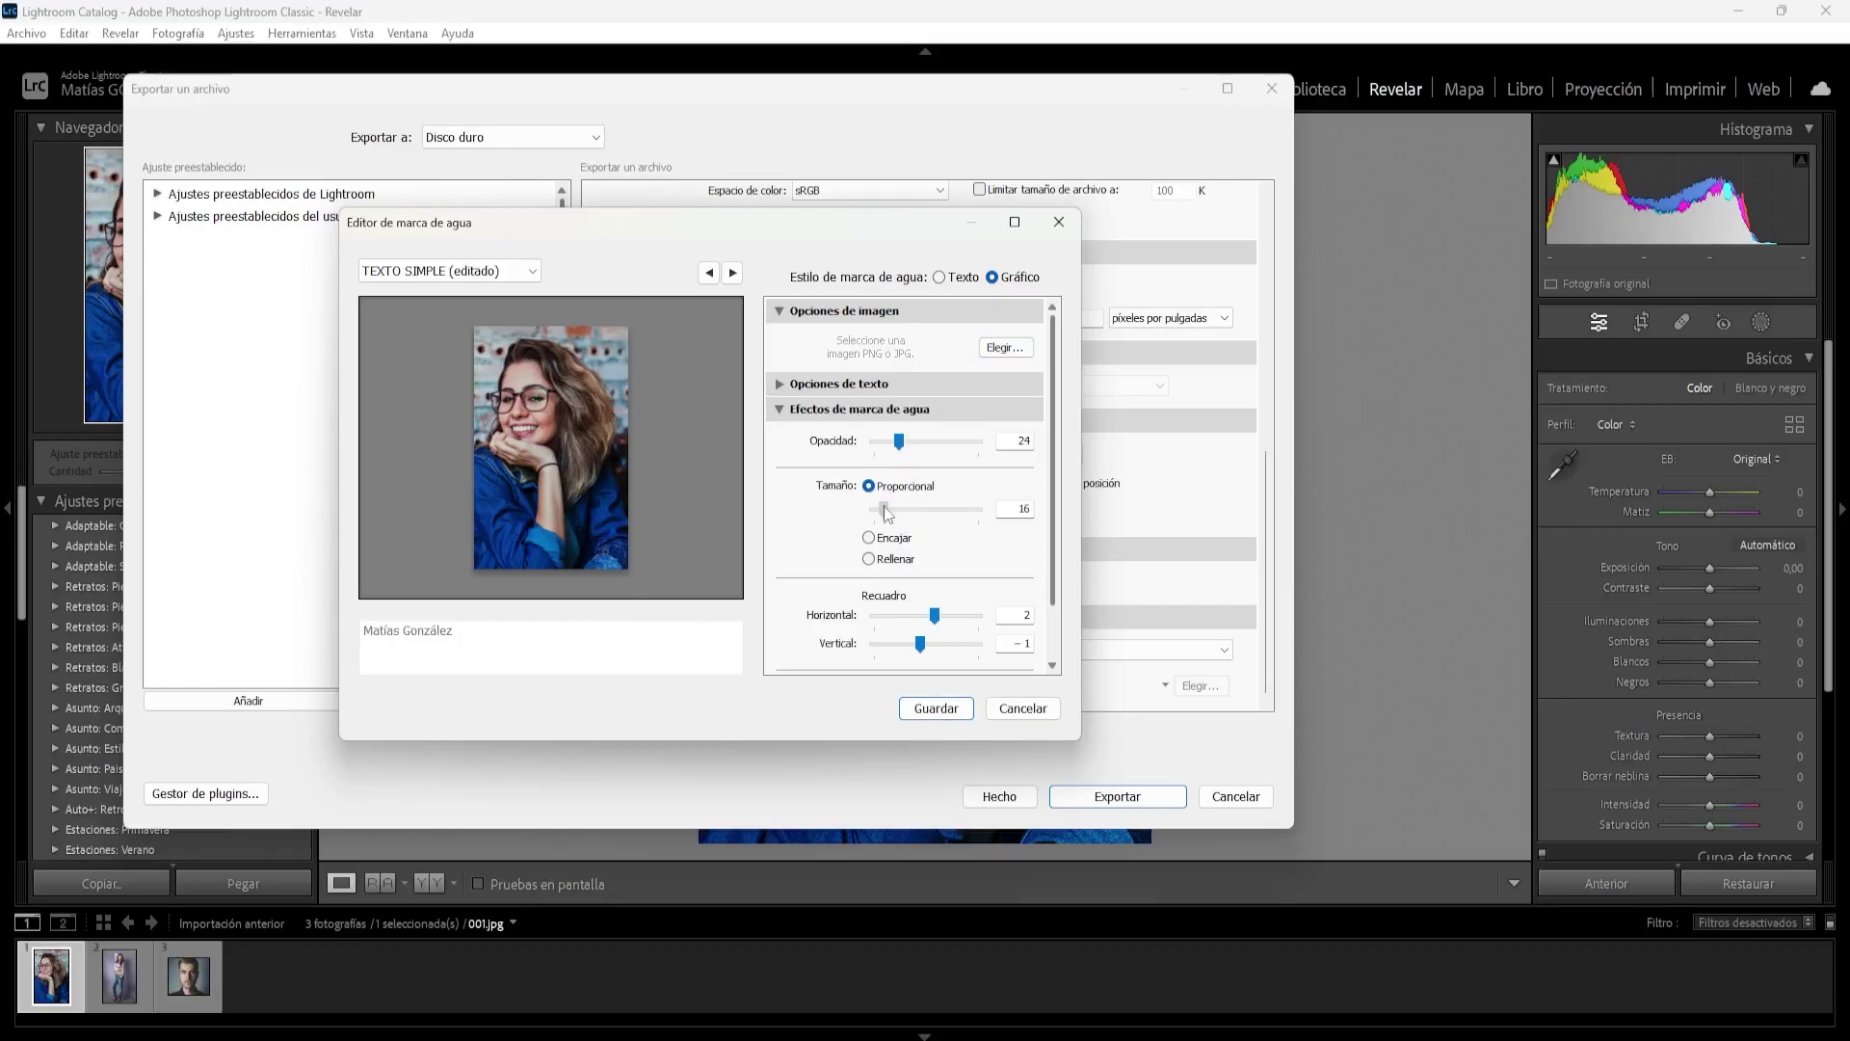
scroll(1055, 588, down, 1)
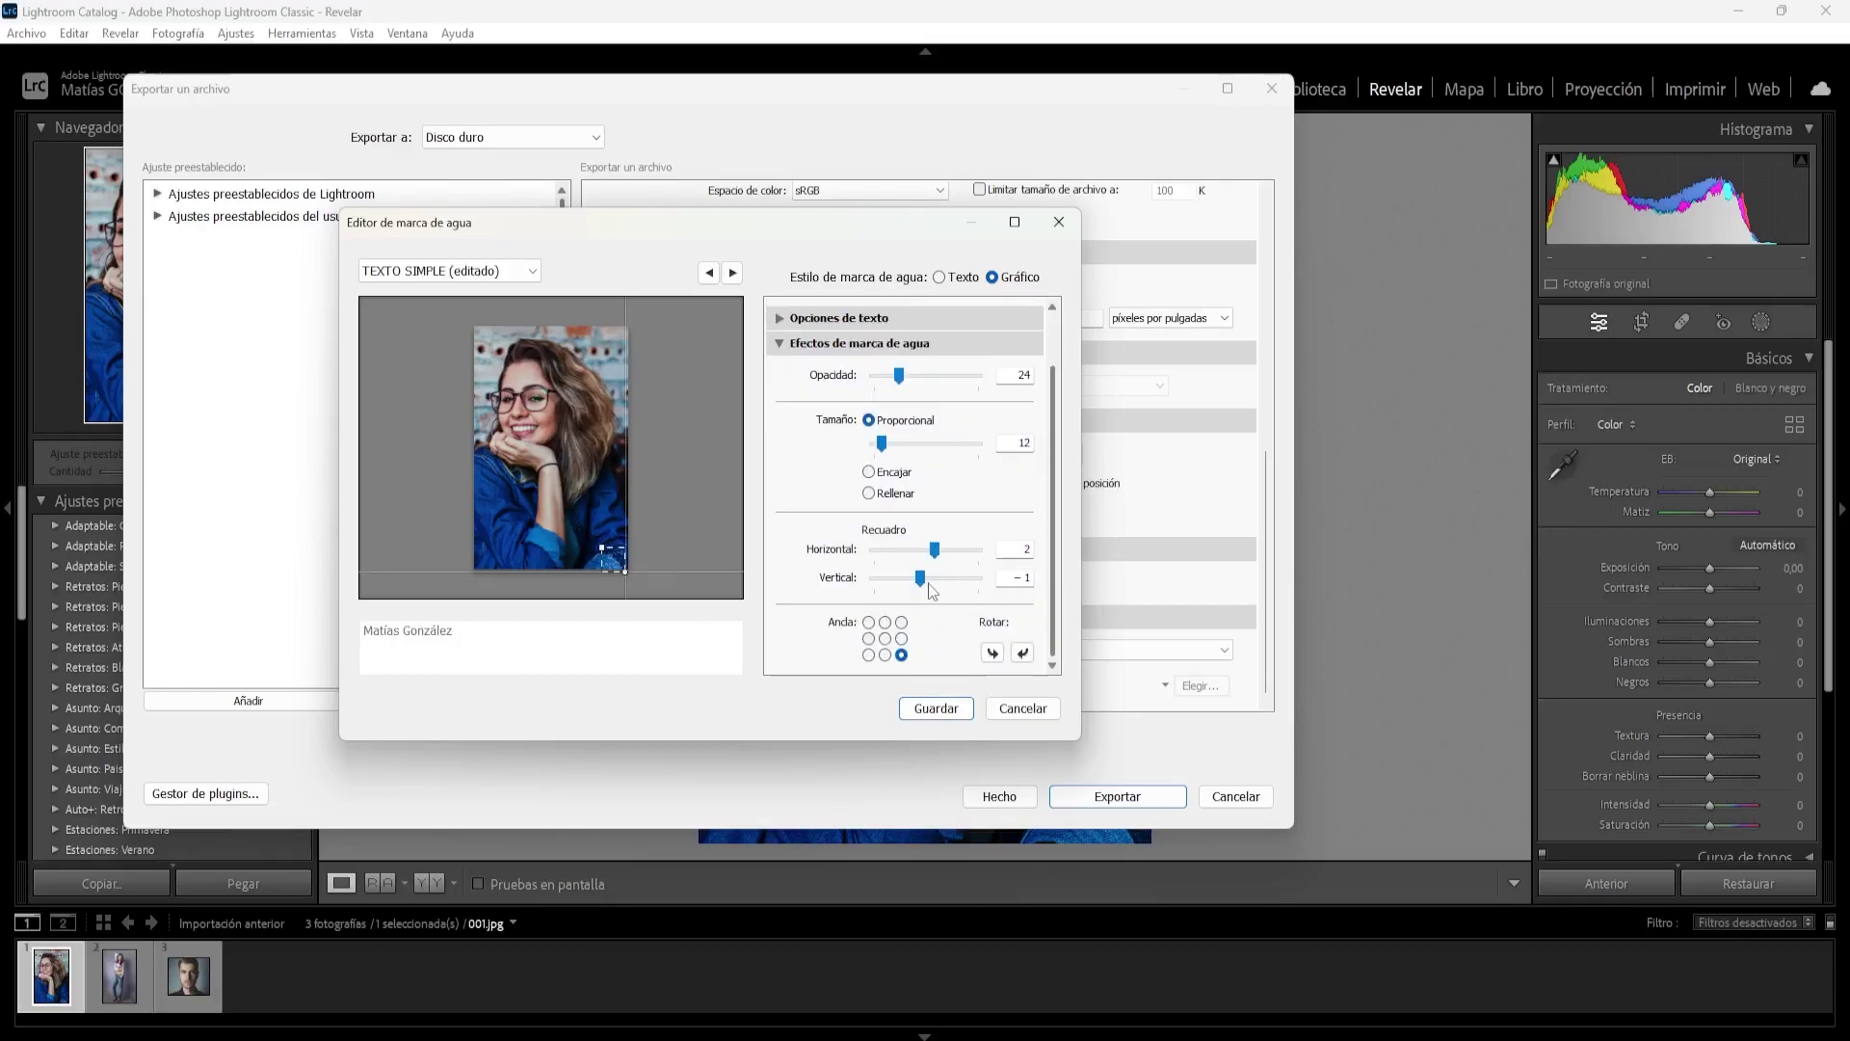
mouse_move(920, 577)
mouse_down()
mouse_move(945, 579)
mouse_move(951, 549)
mouse_up()
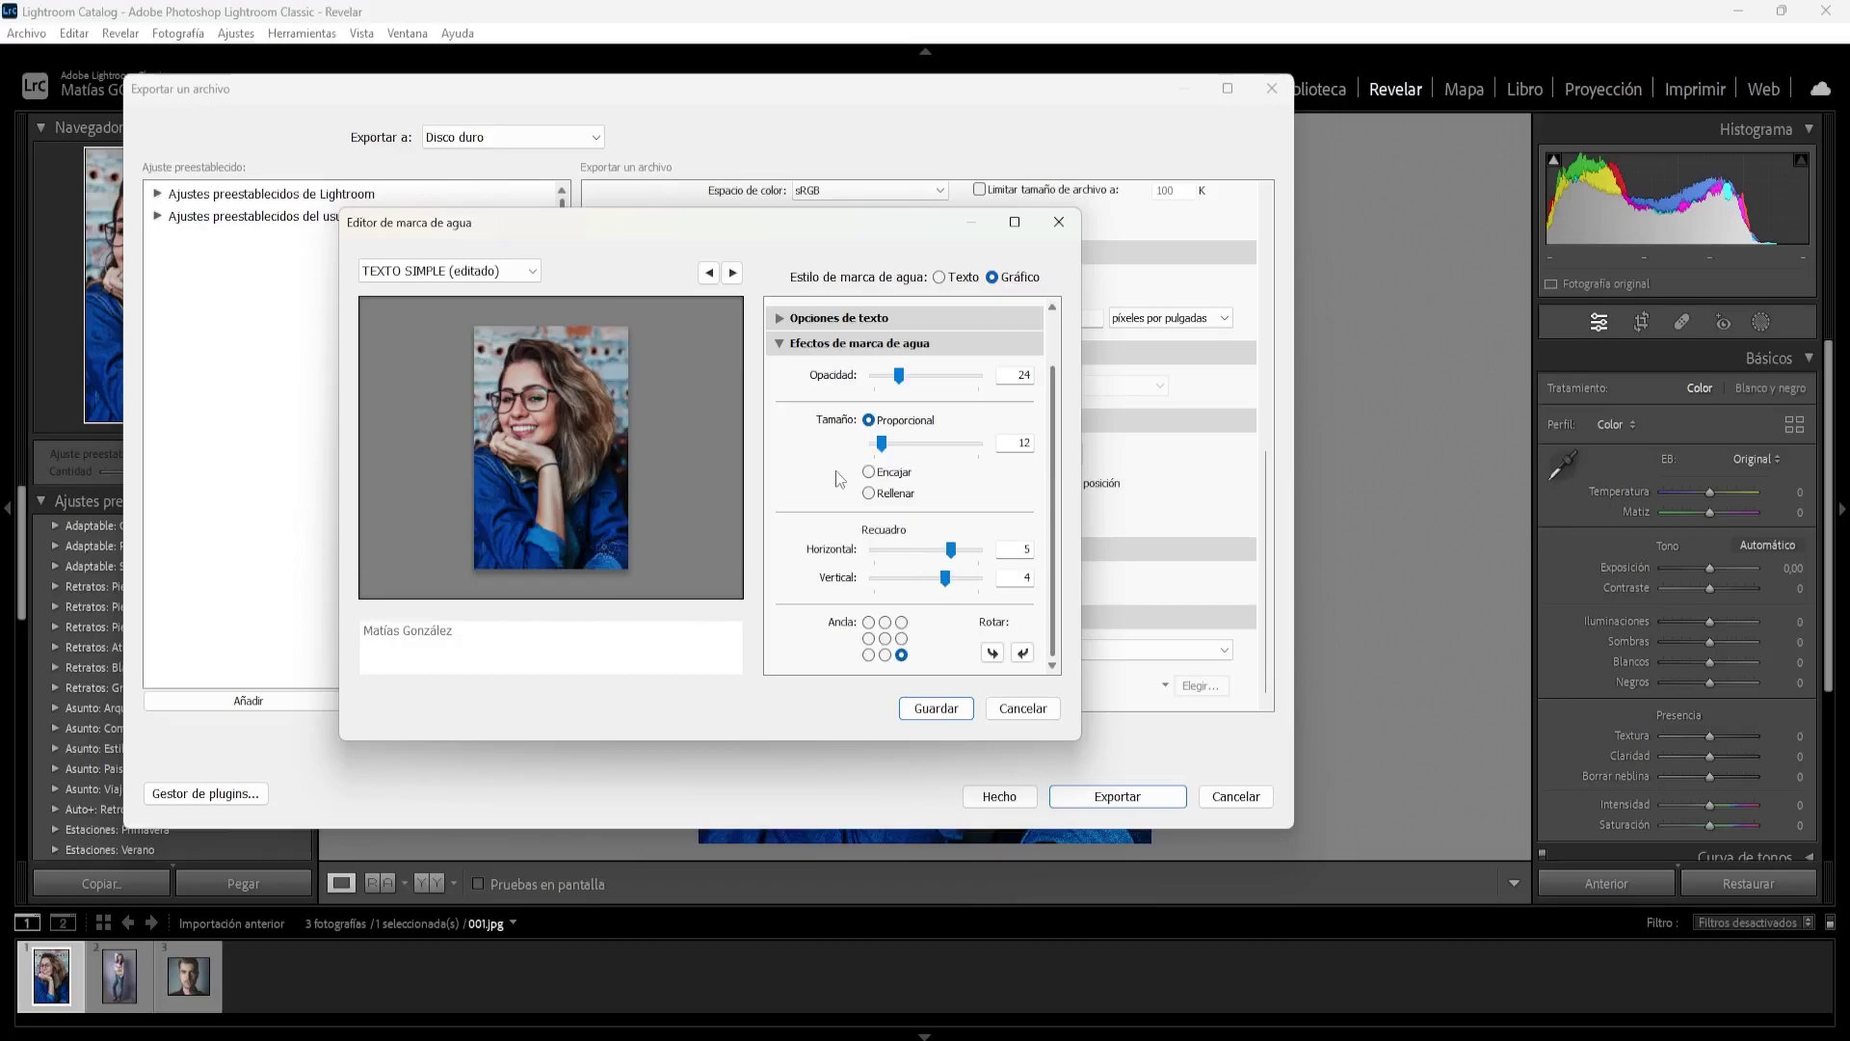
click(531, 273)
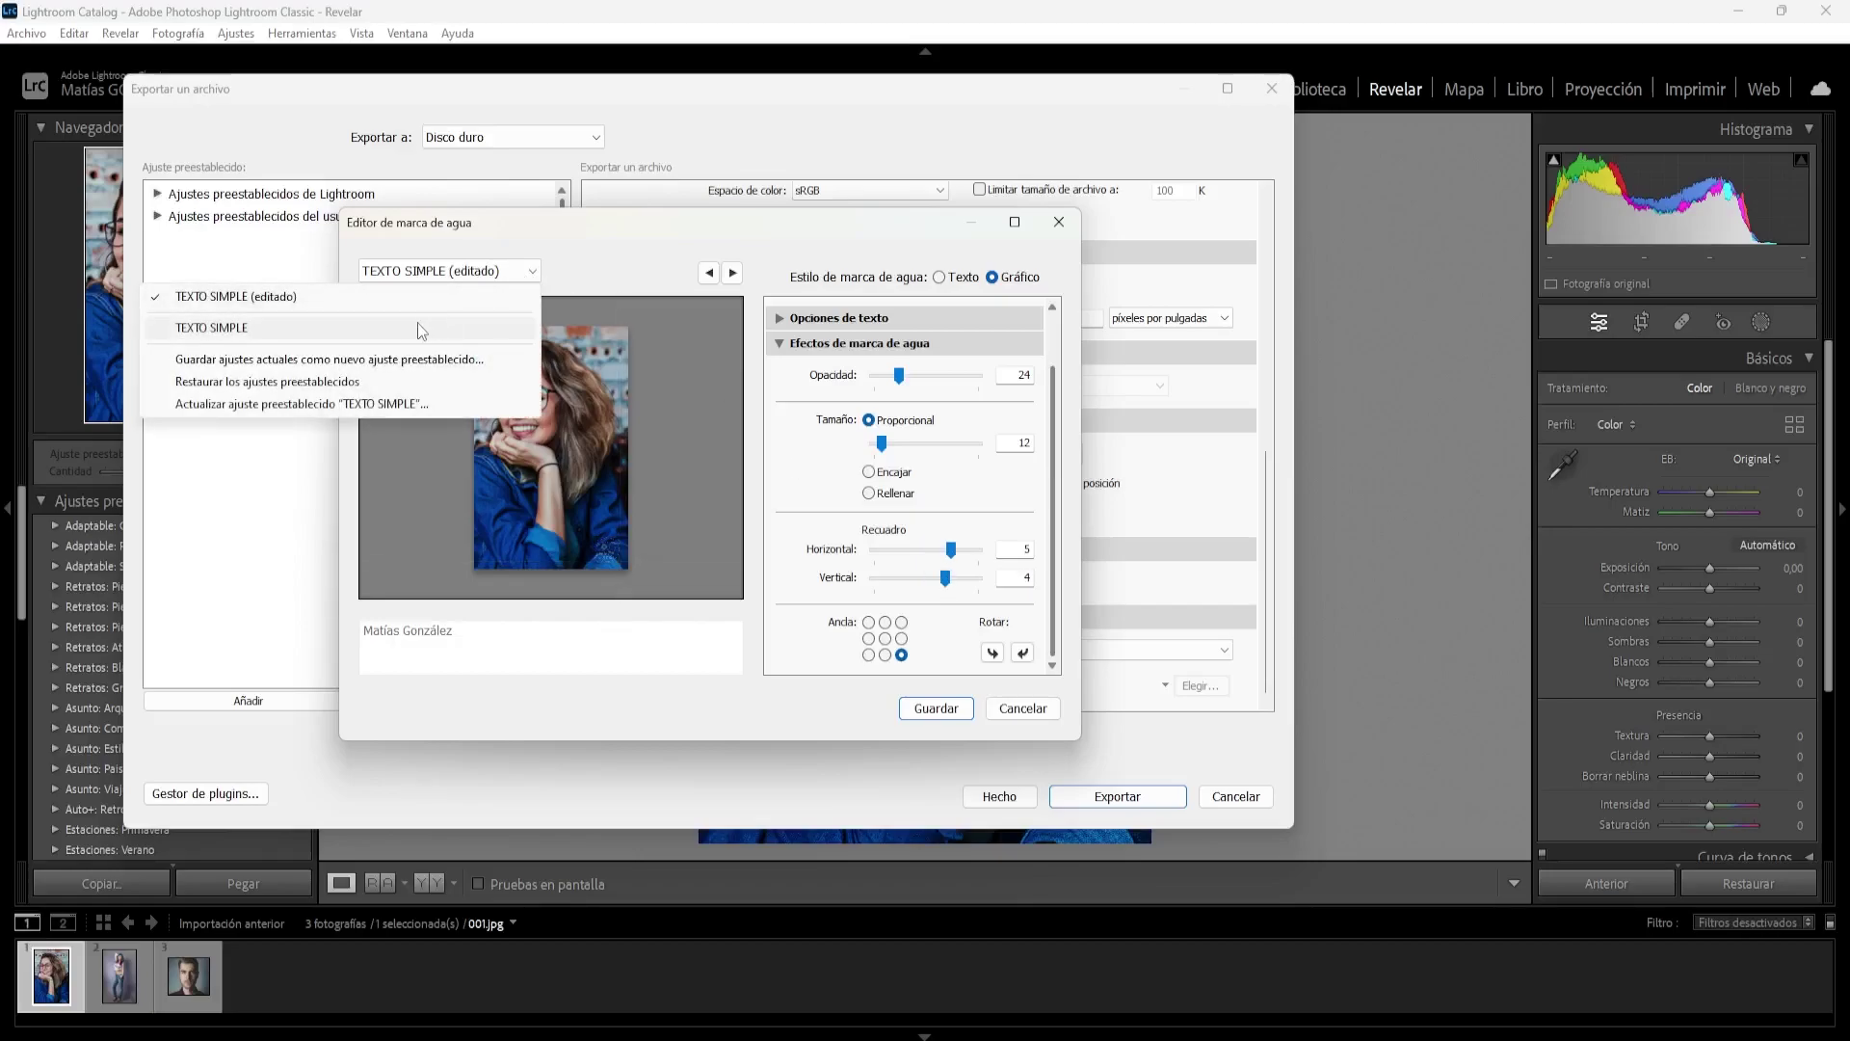
Save the logo settings as preset 'Logo' and keep it as the export's watermark
click(269, 362)
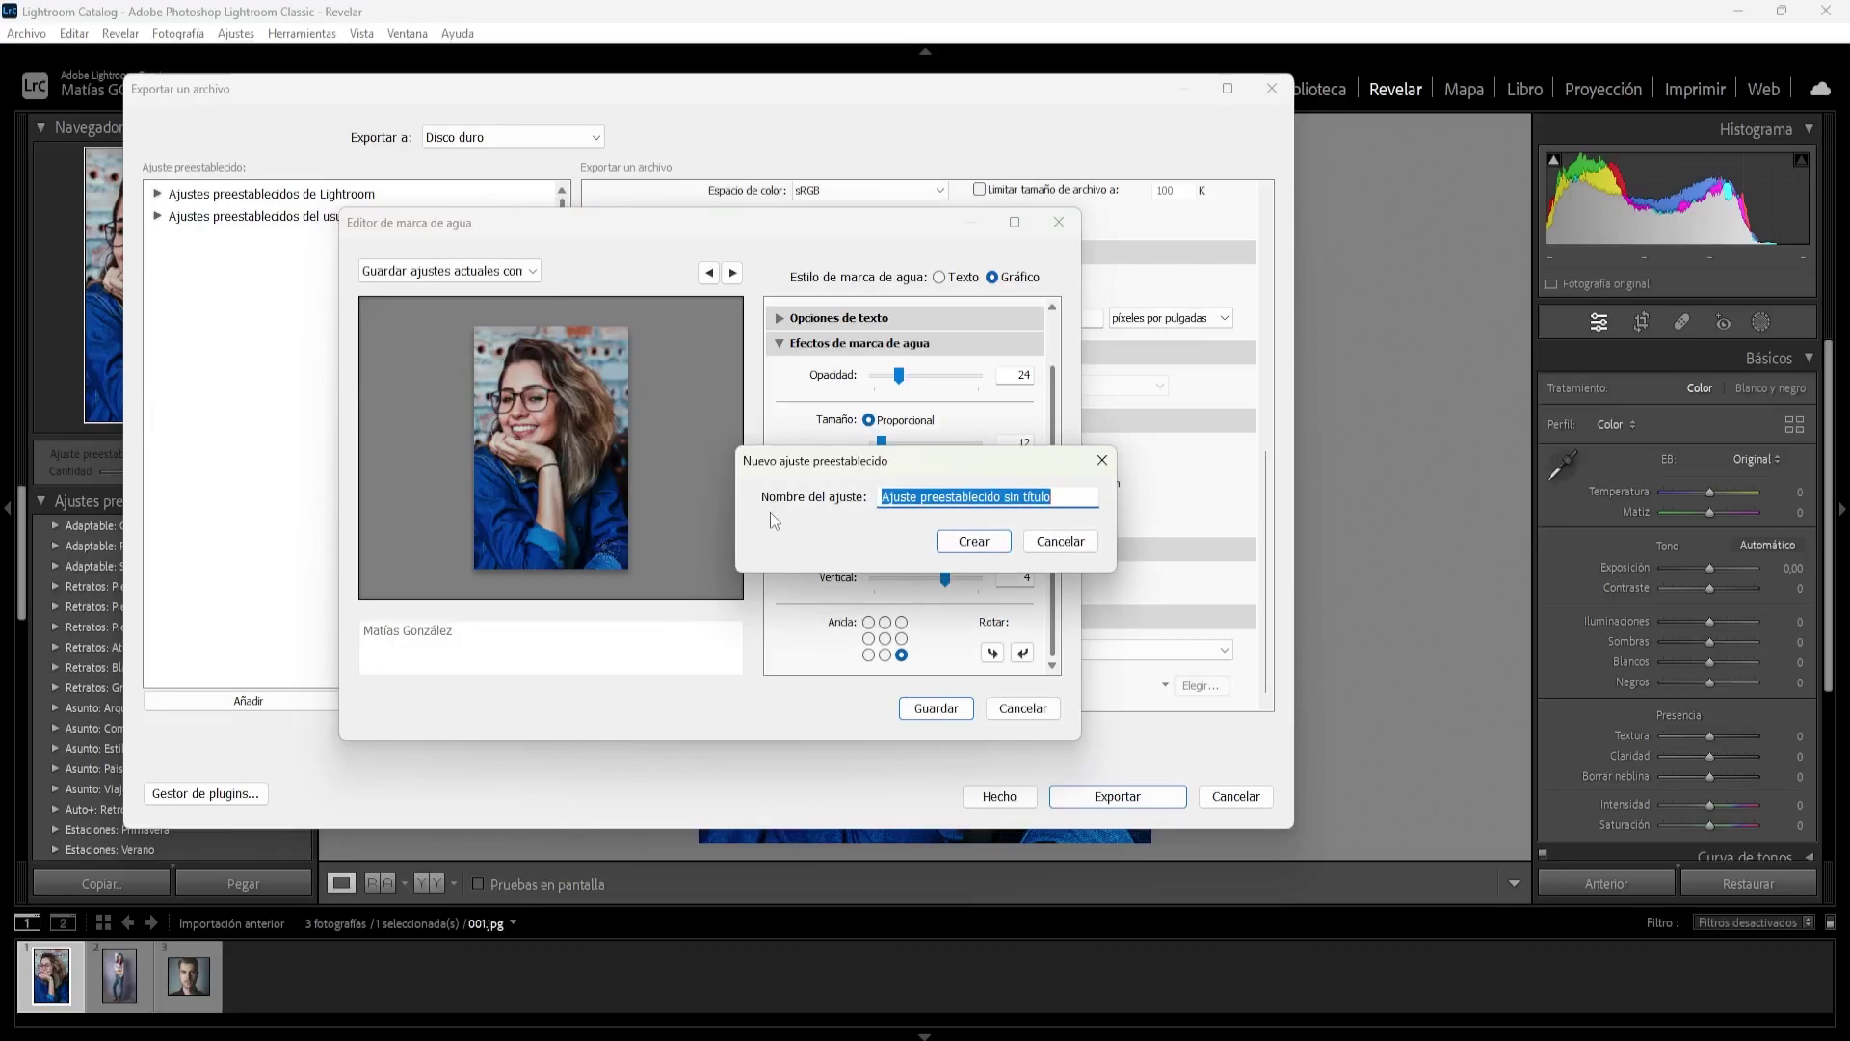
text(Logo)
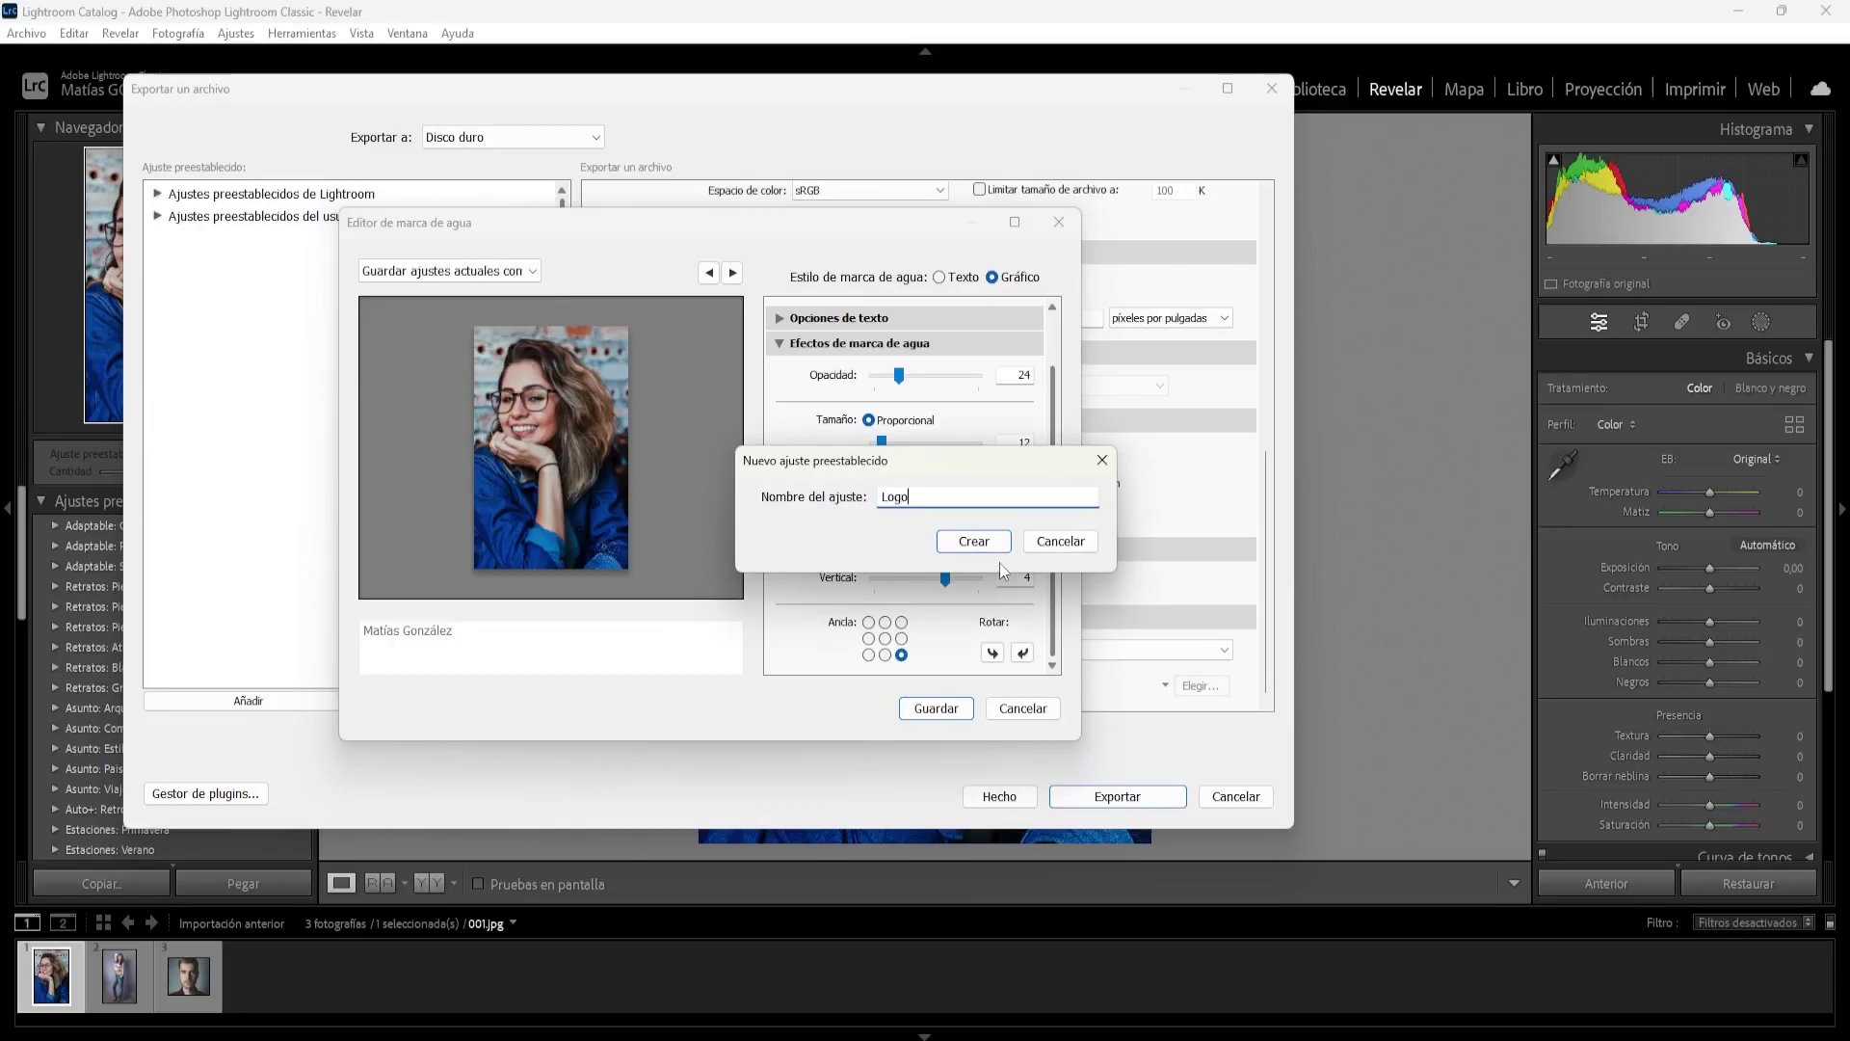
click(983, 541)
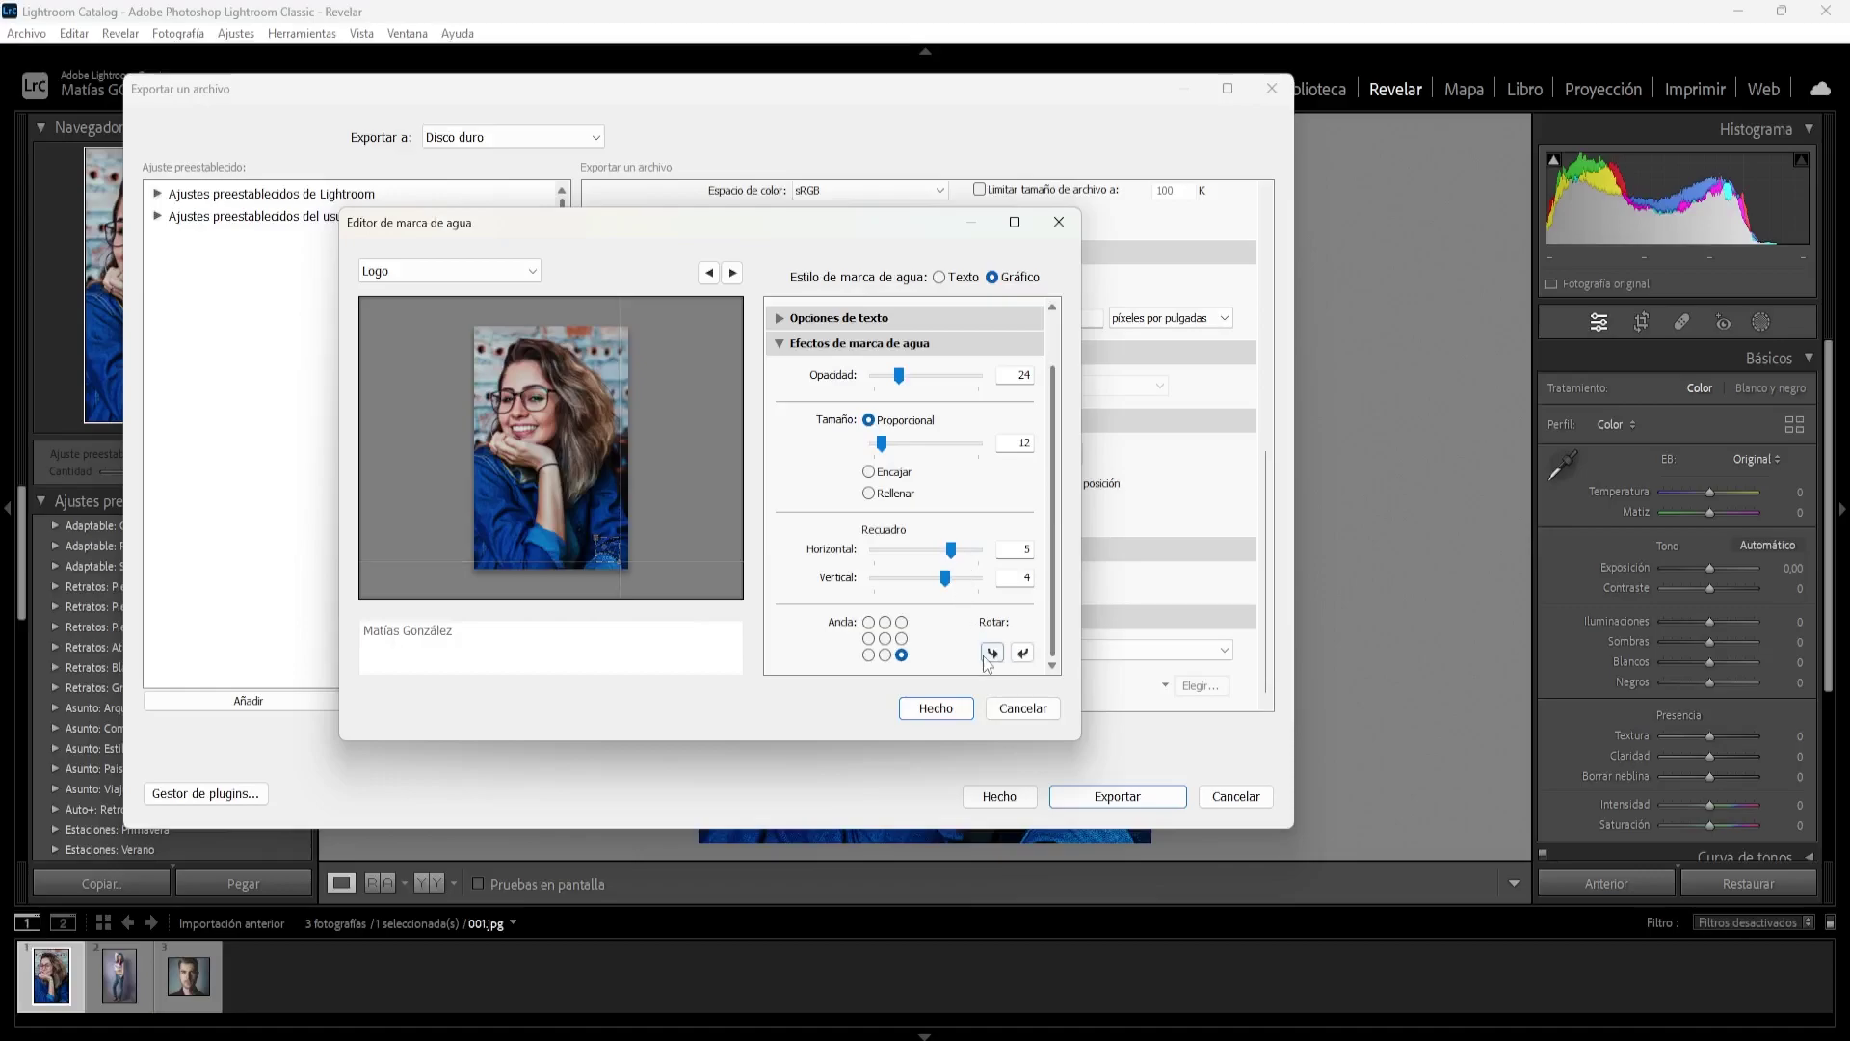
click(935, 710)
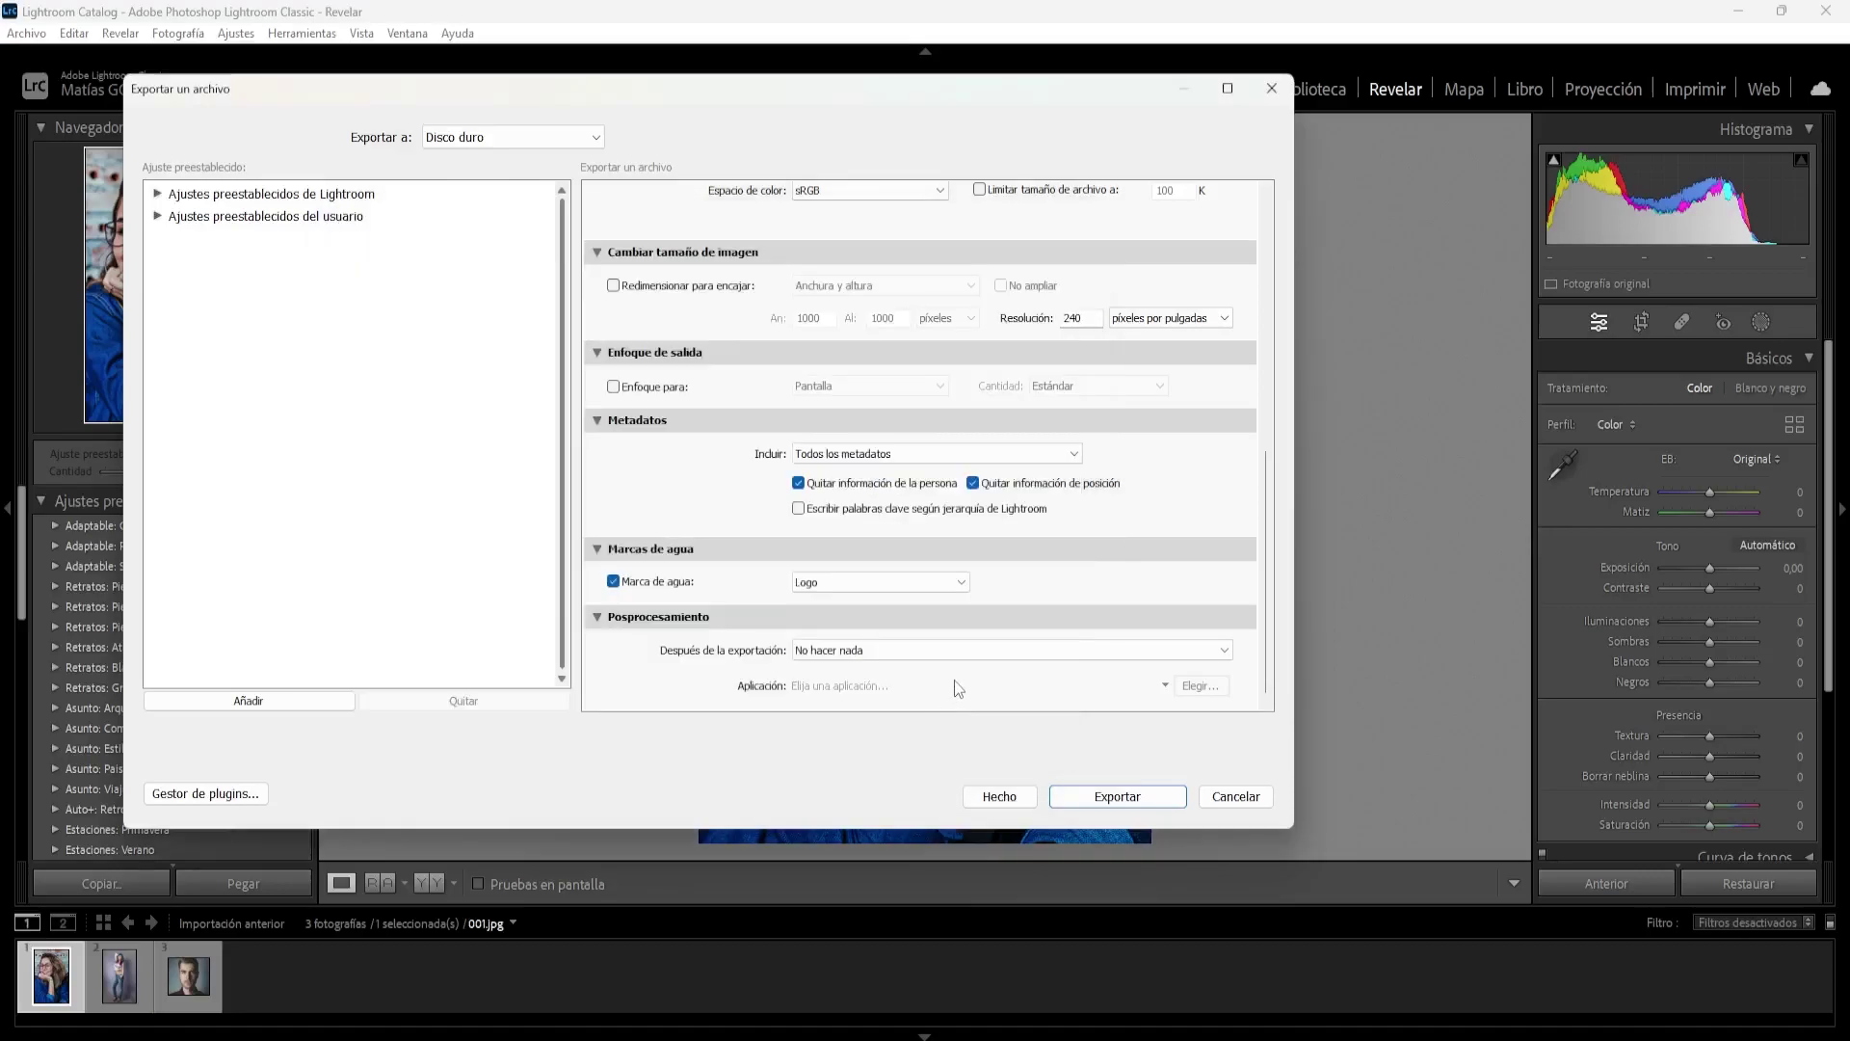
click(913, 584)
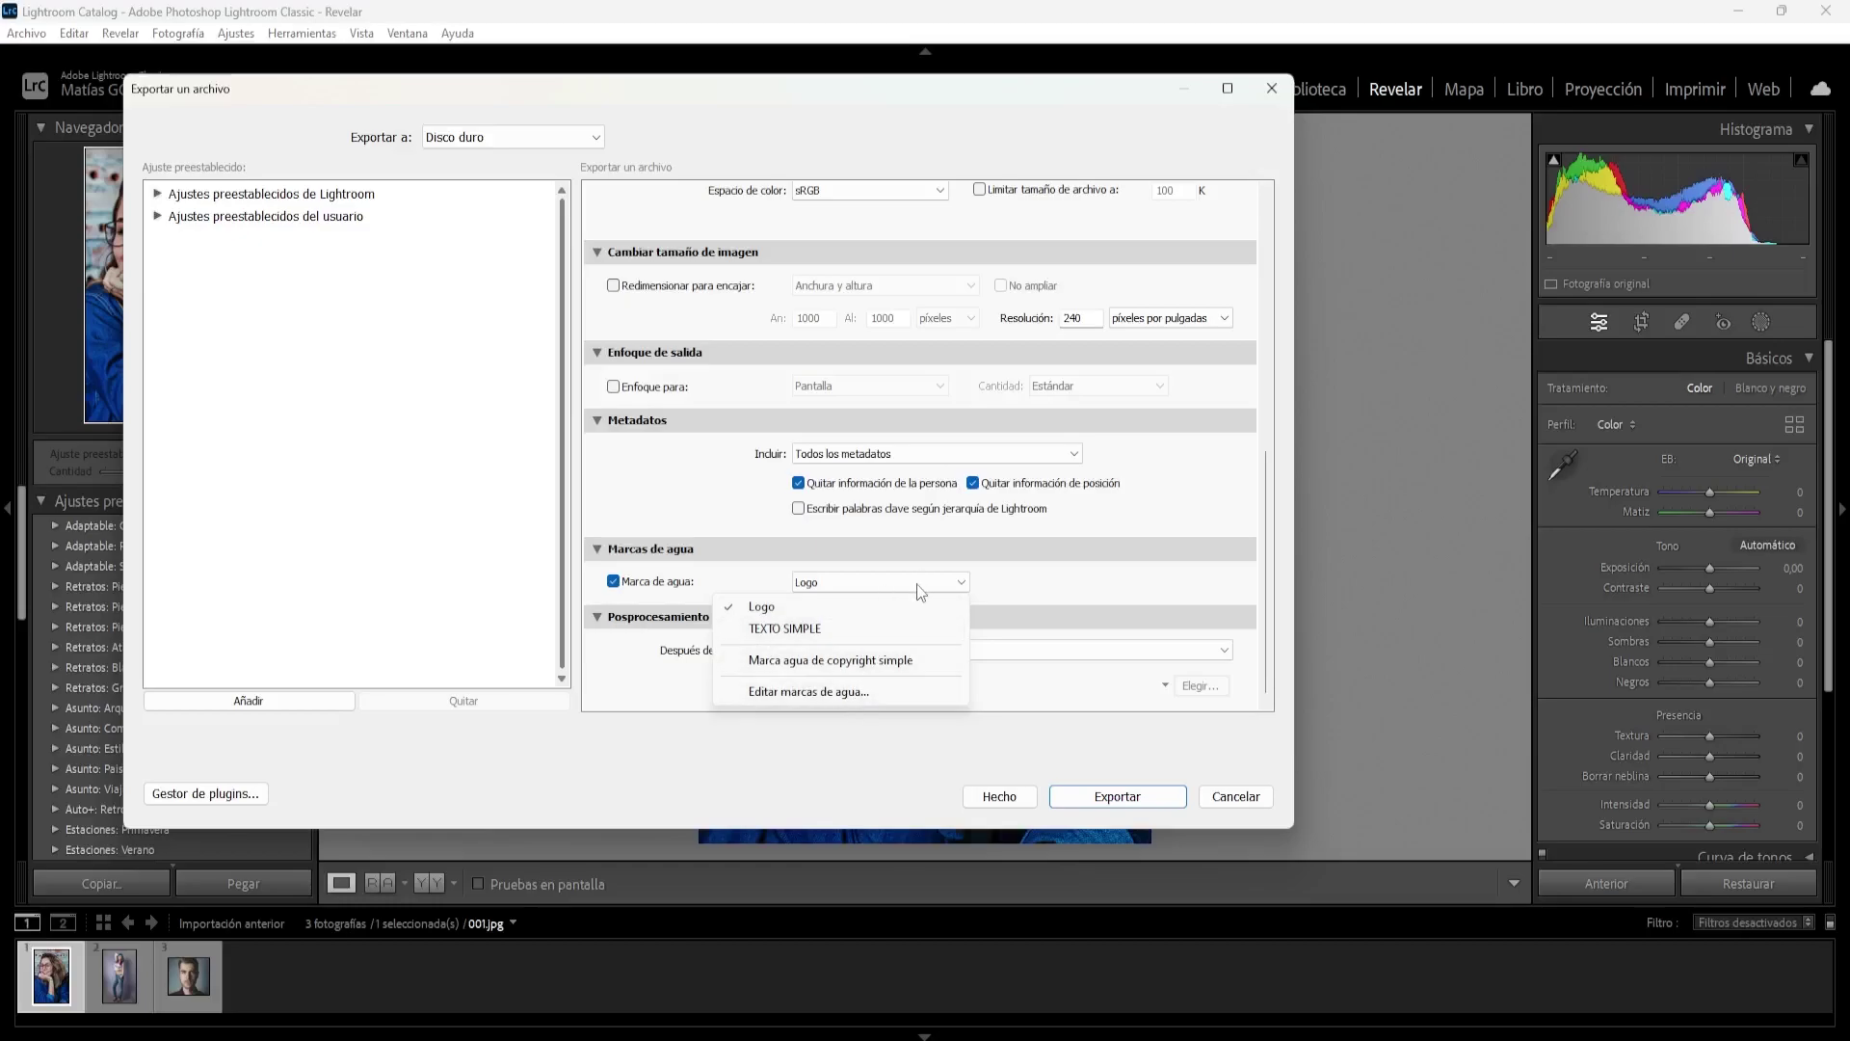
click(1087, 597)
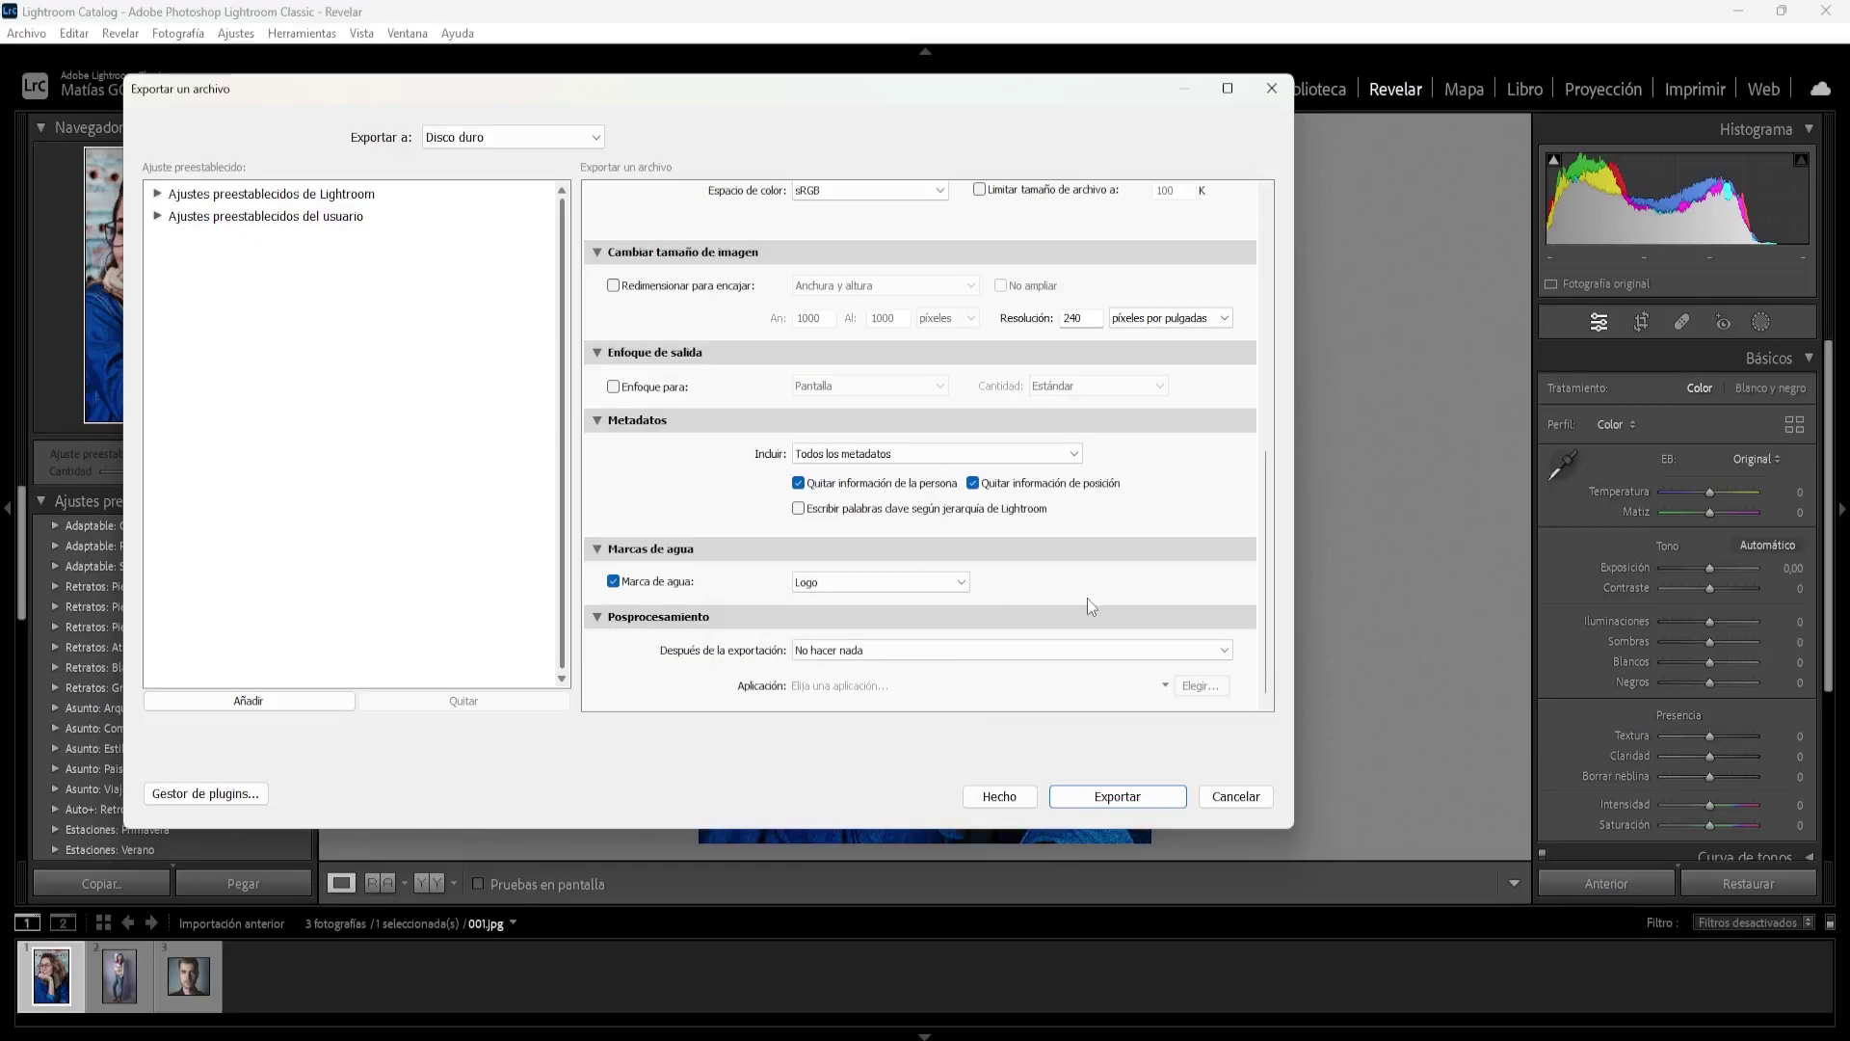
Export 001.jpg to Prueba de marca and view it to check the logo watermark
click(1096, 796)
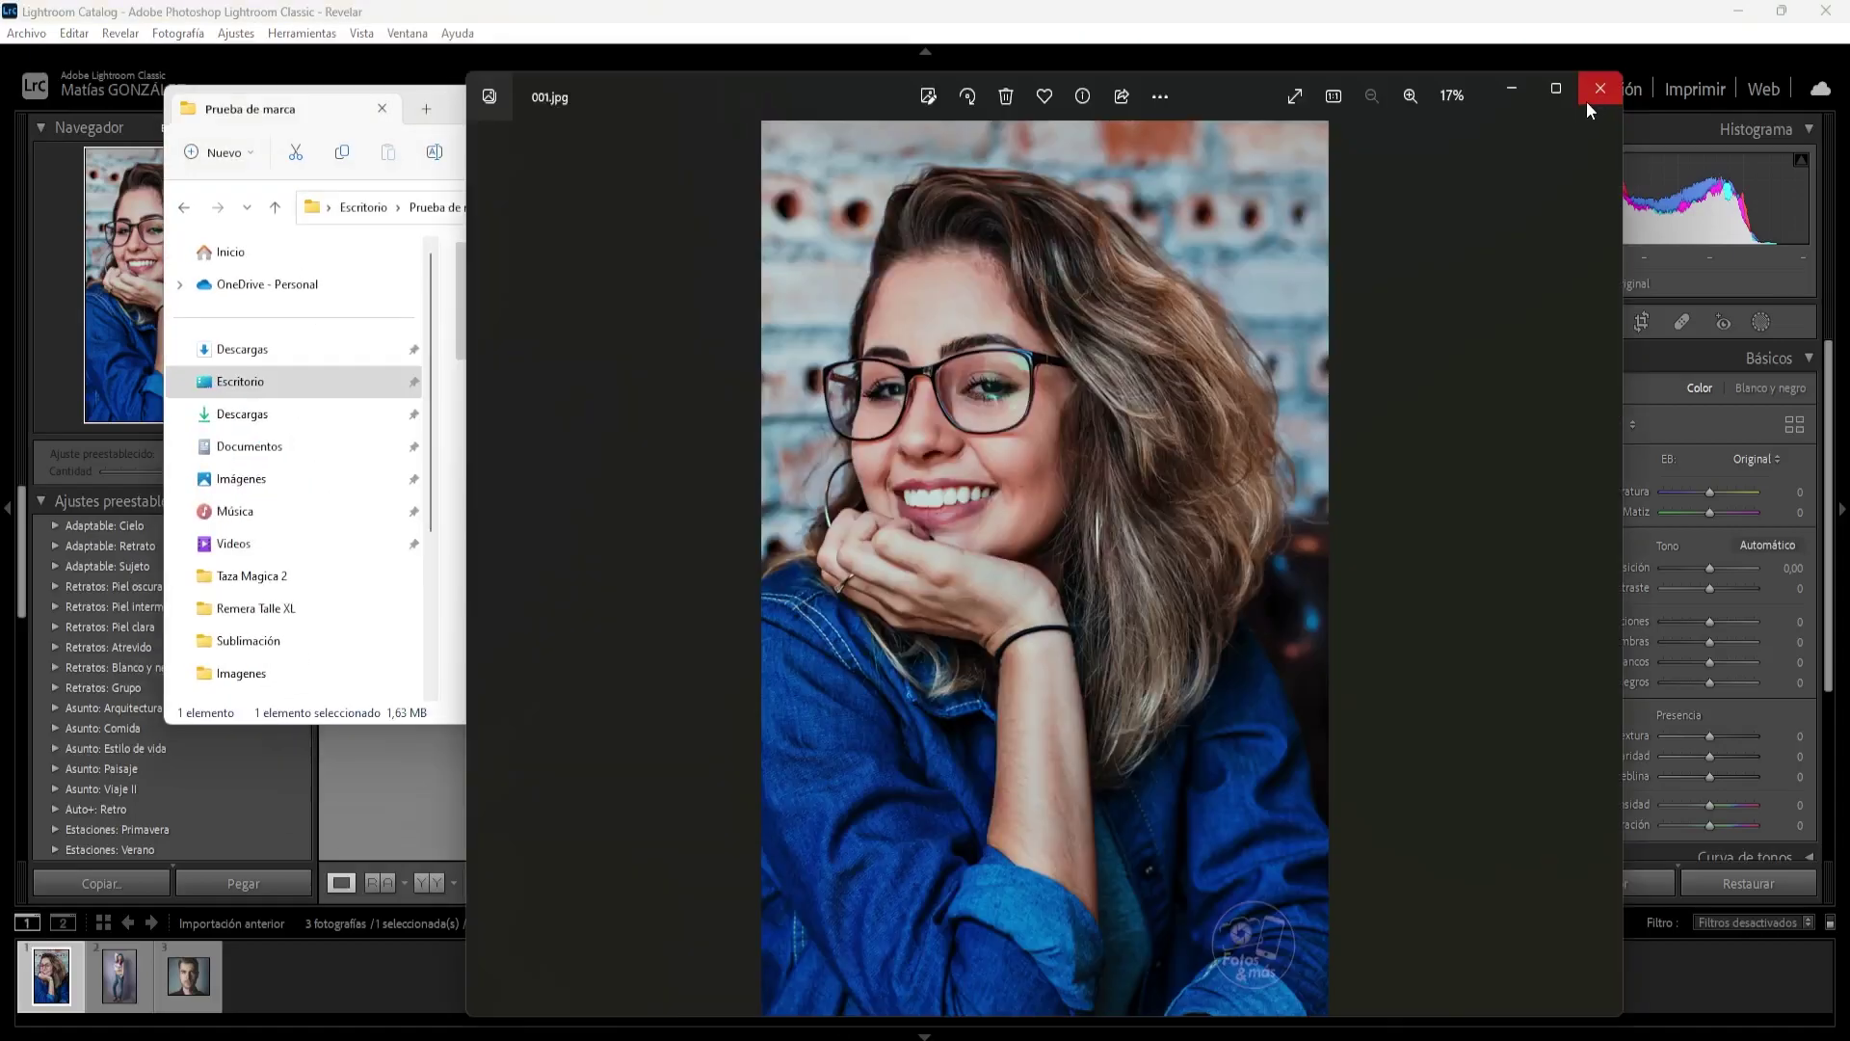
click(1586, 101)
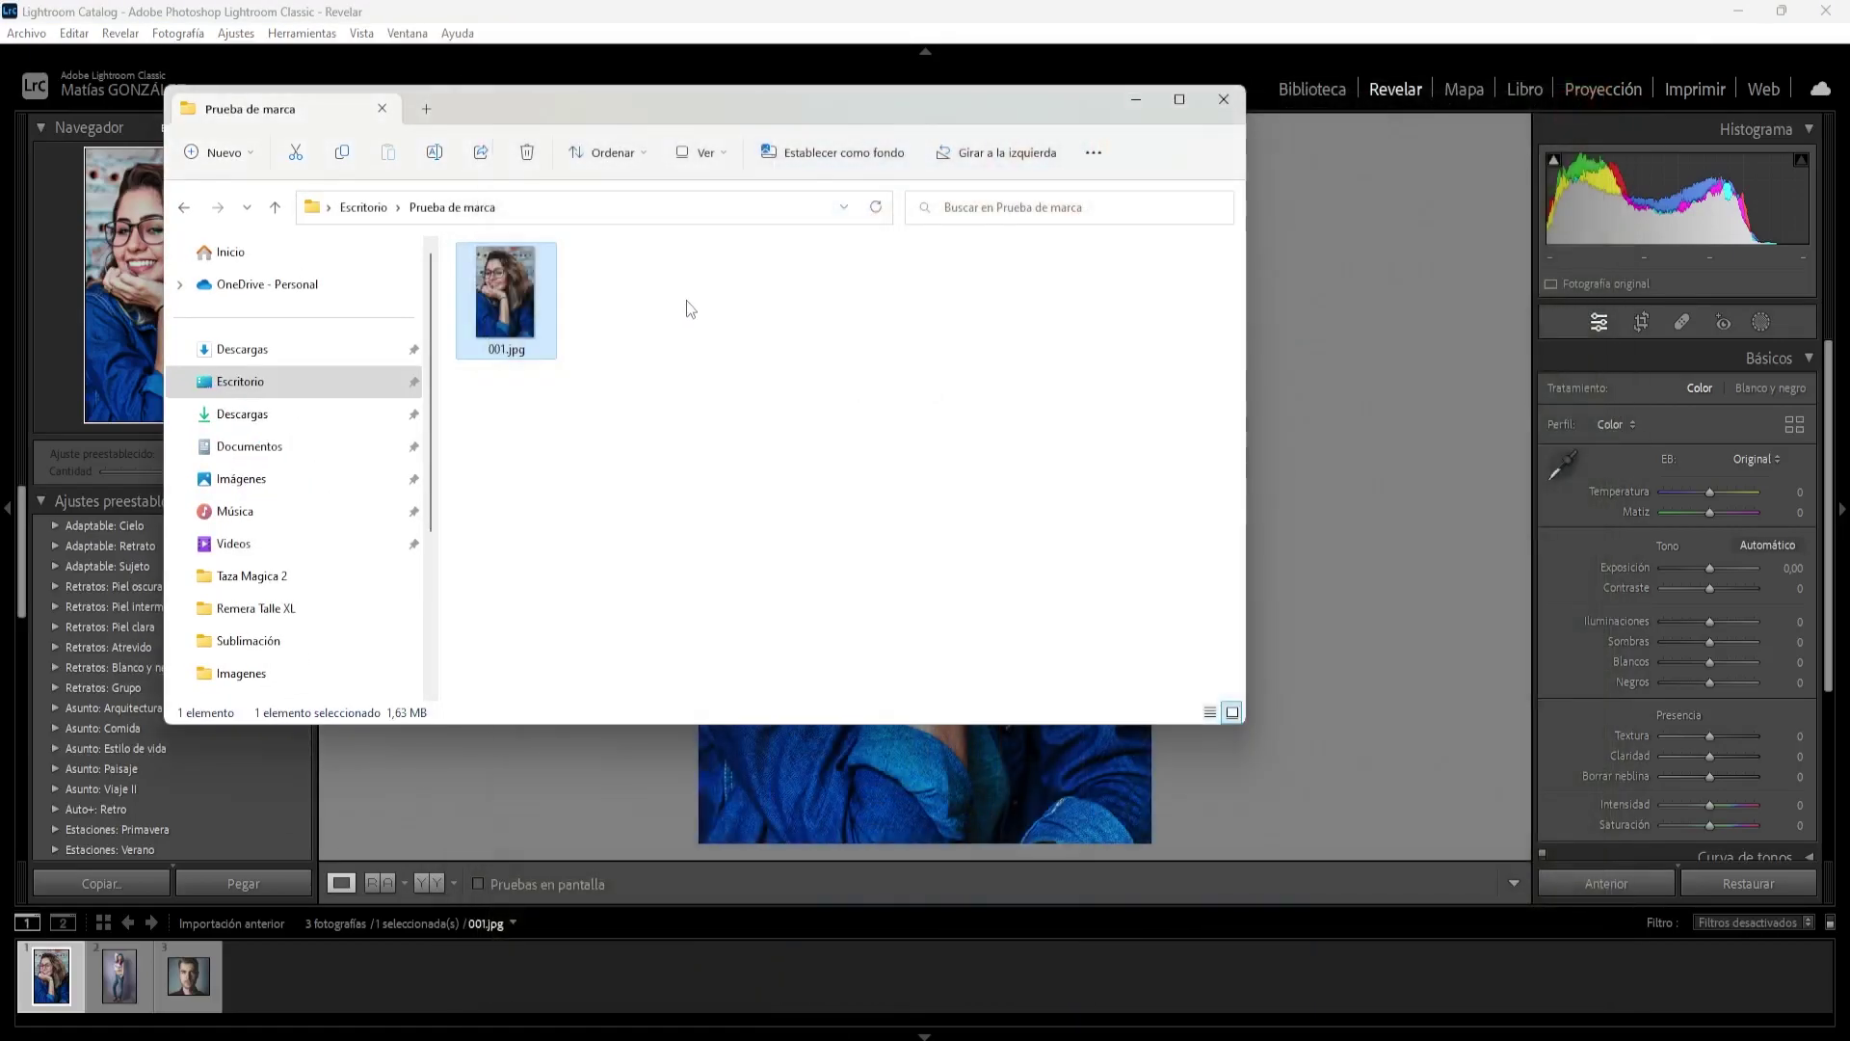
double_click(464, 333)
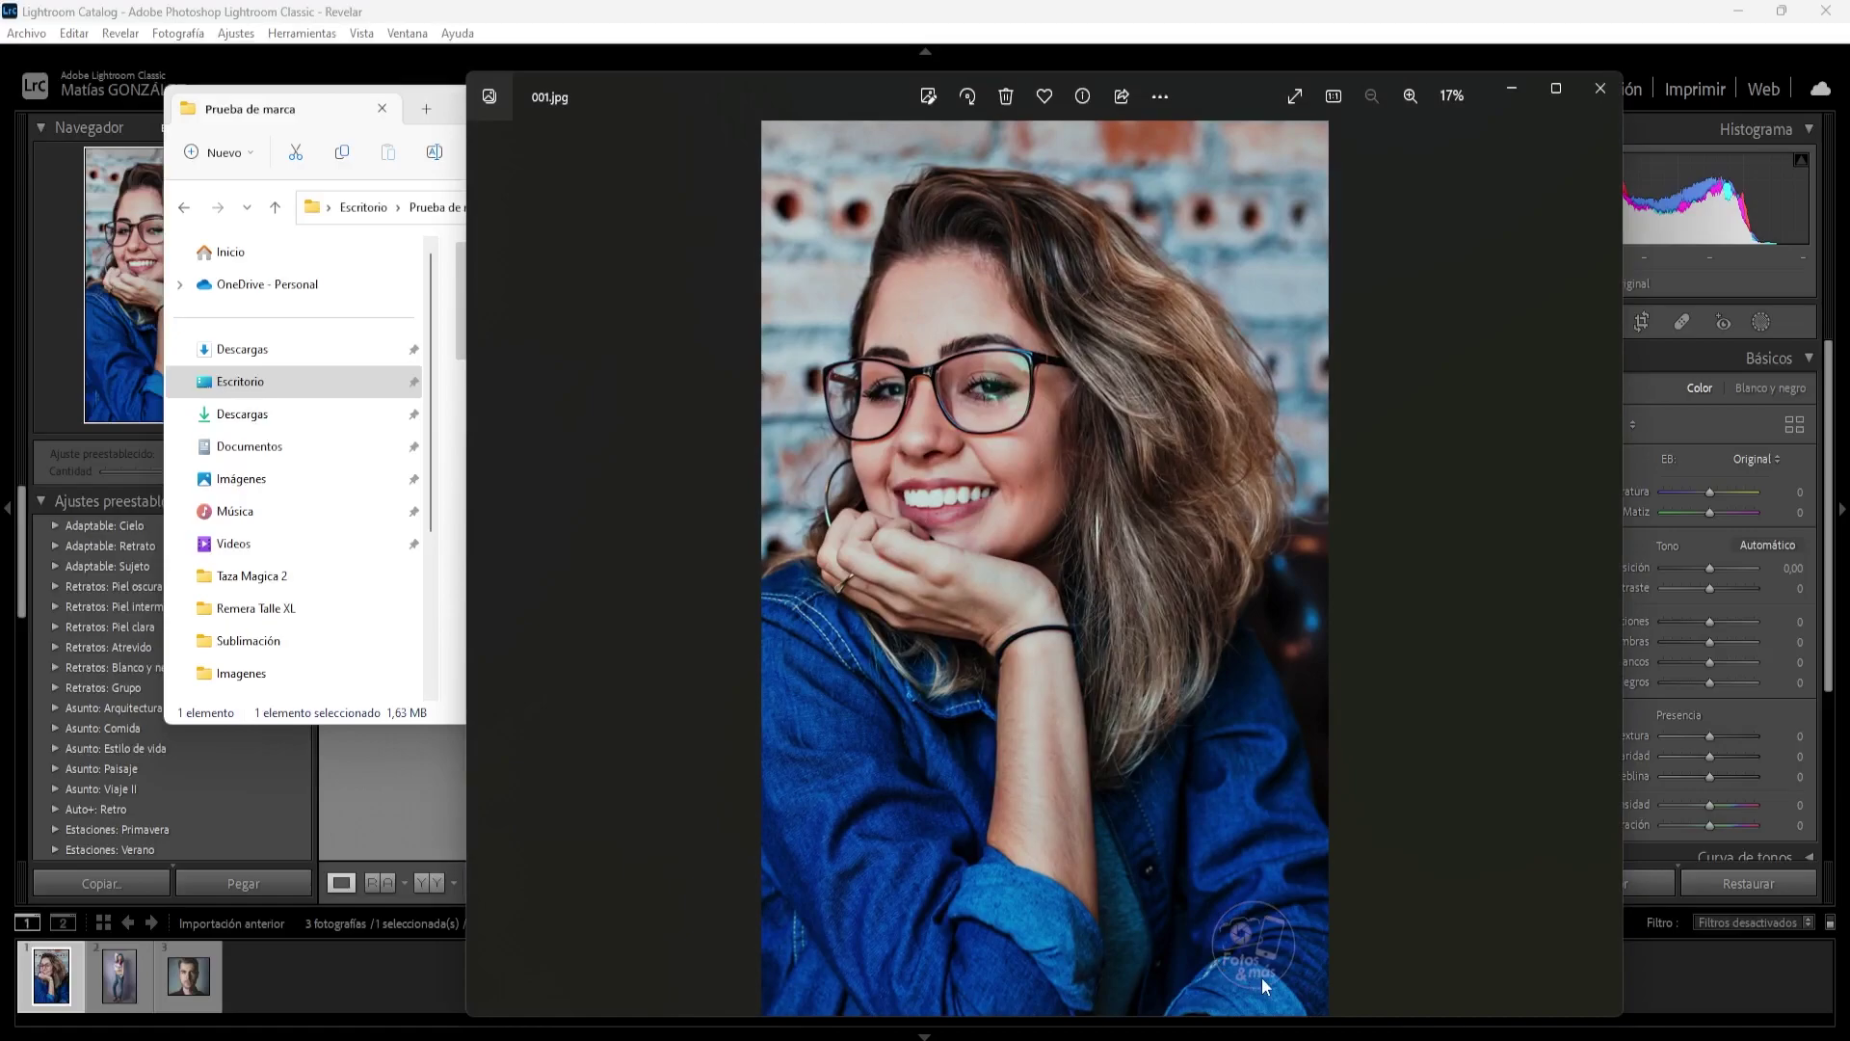
click(1599, 92)
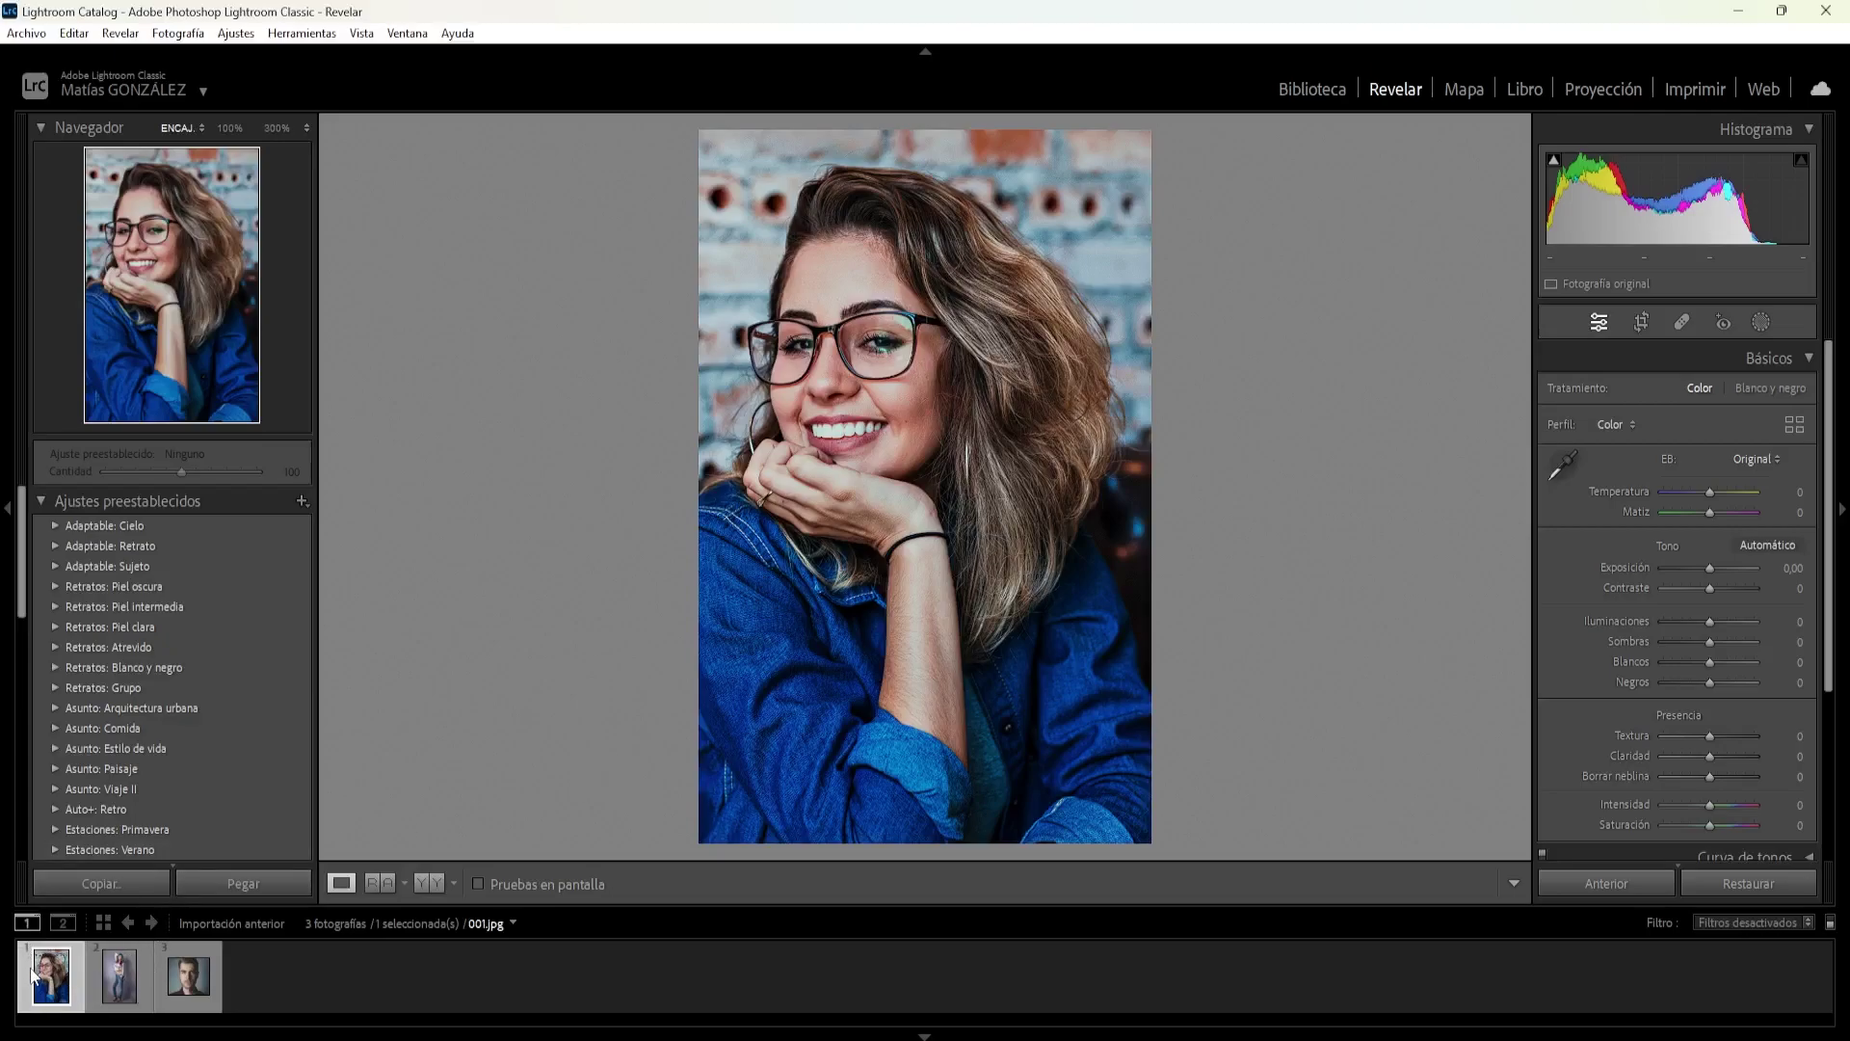
mouse_move(188, 976)
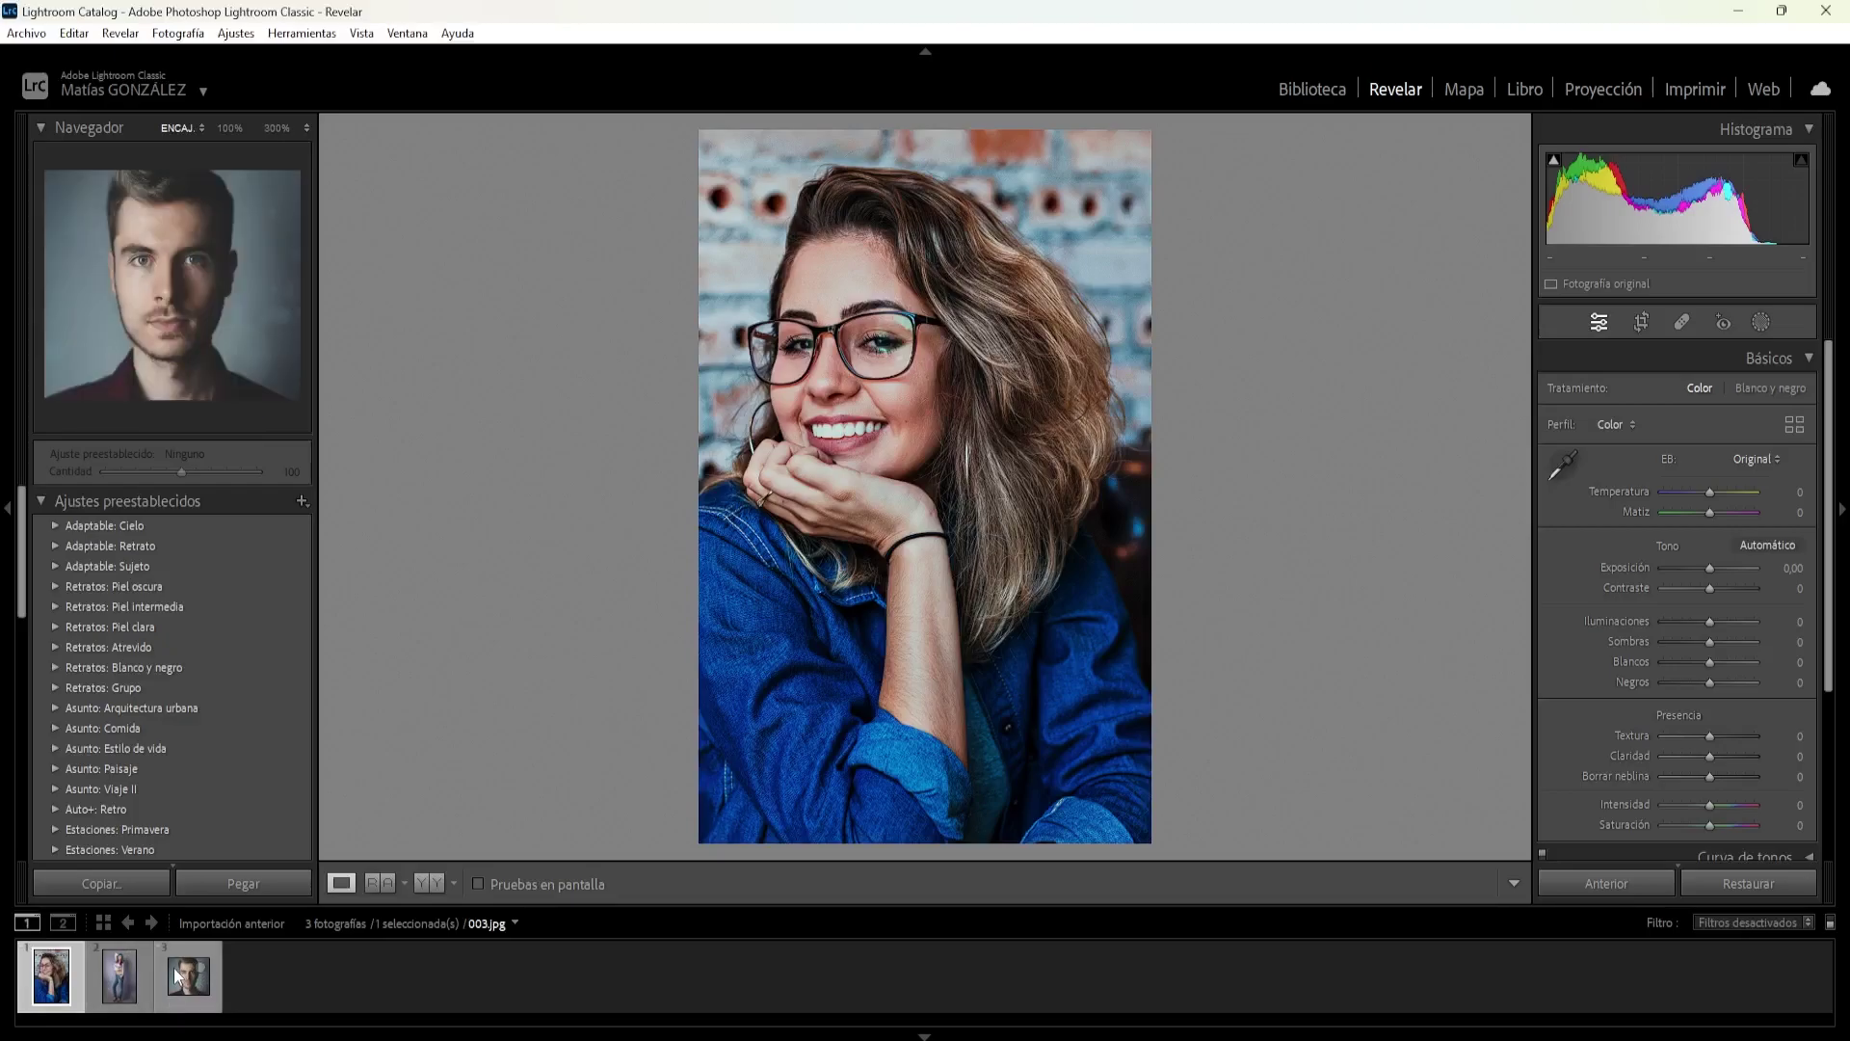
Export all three portraits with the Logo watermark, overwriting the existing 001.jpg
key(ctrl+a)
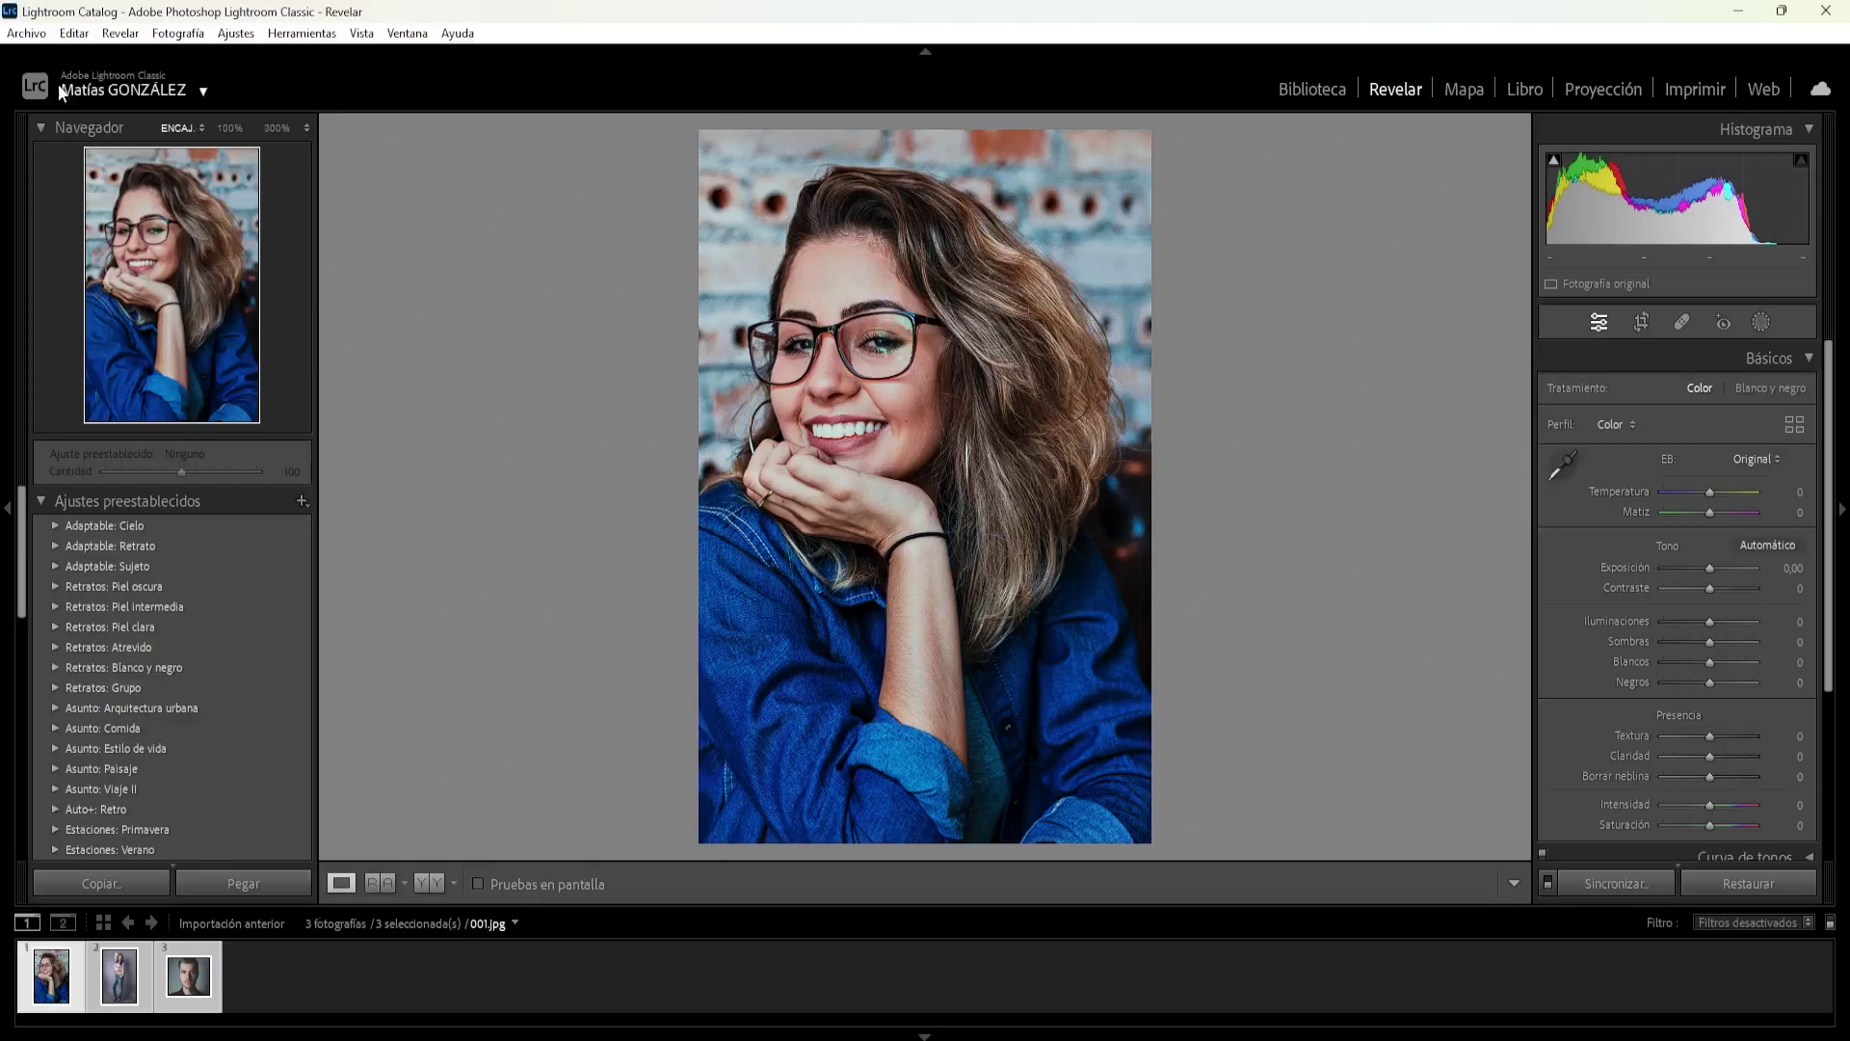
click(37, 33)
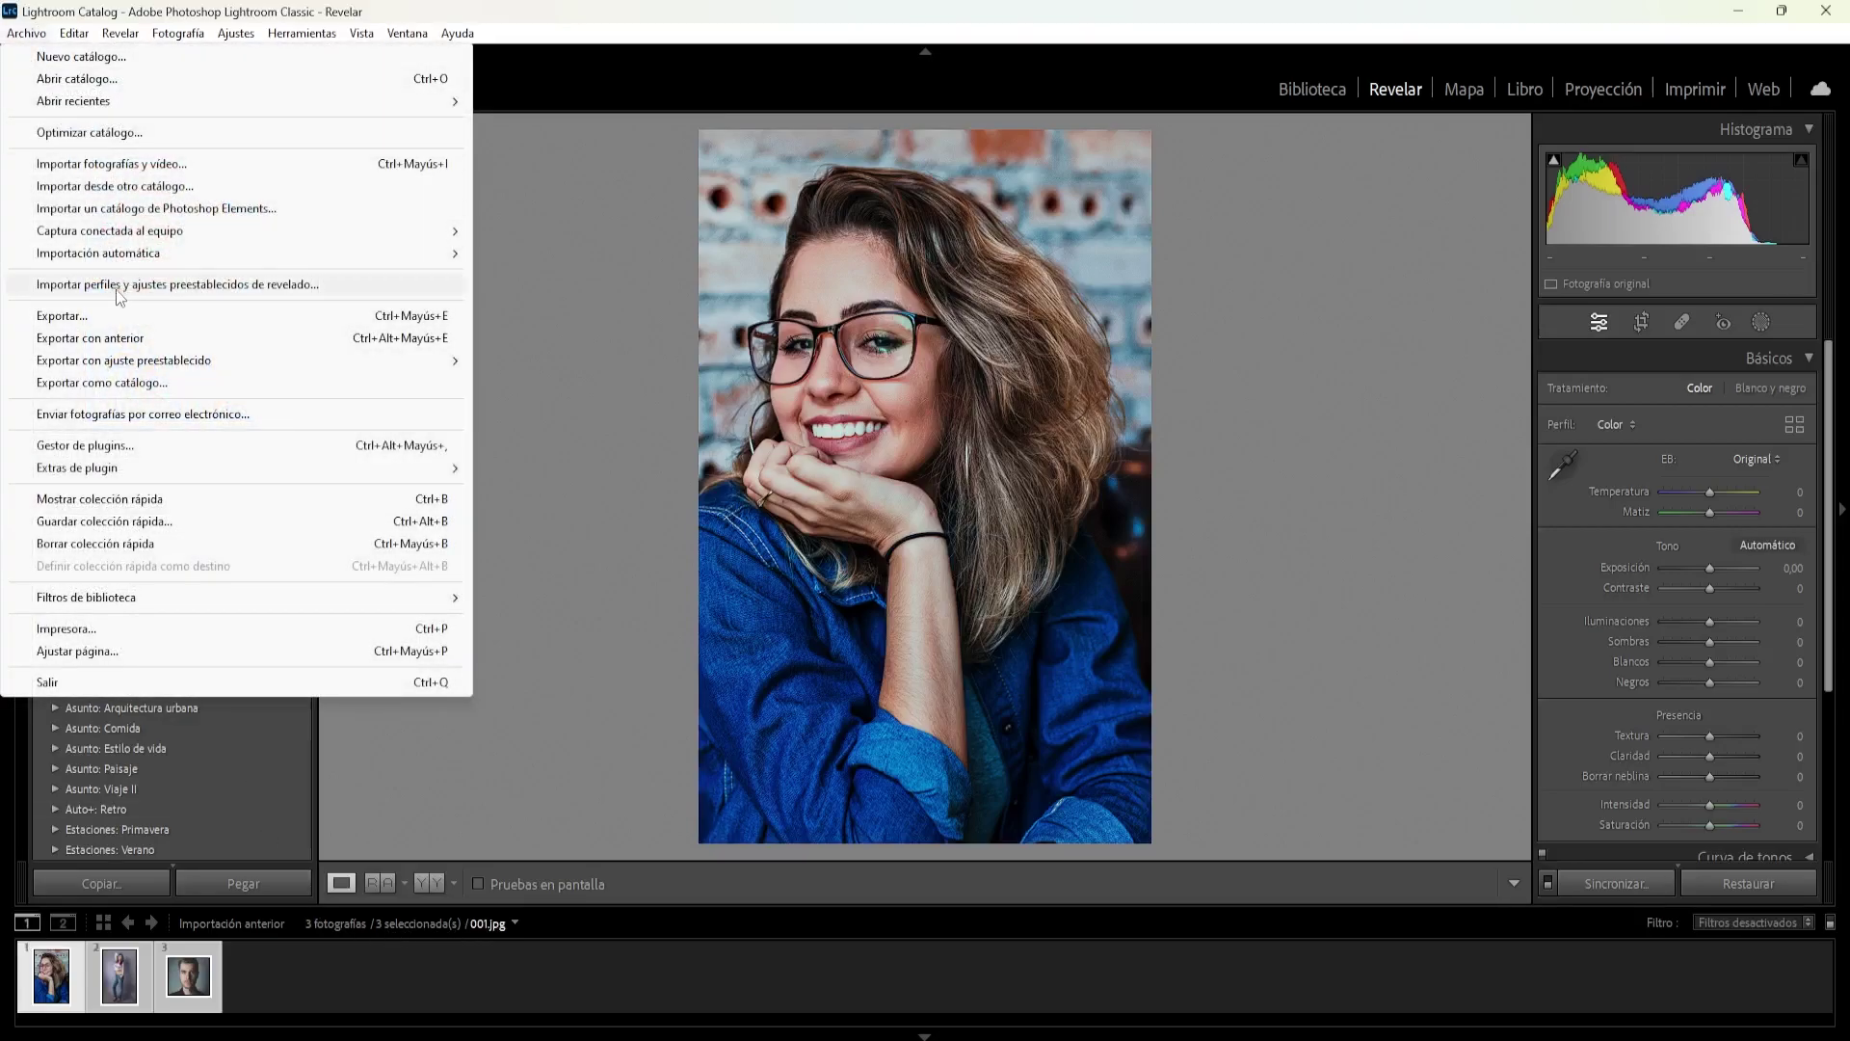
click(118, 316)
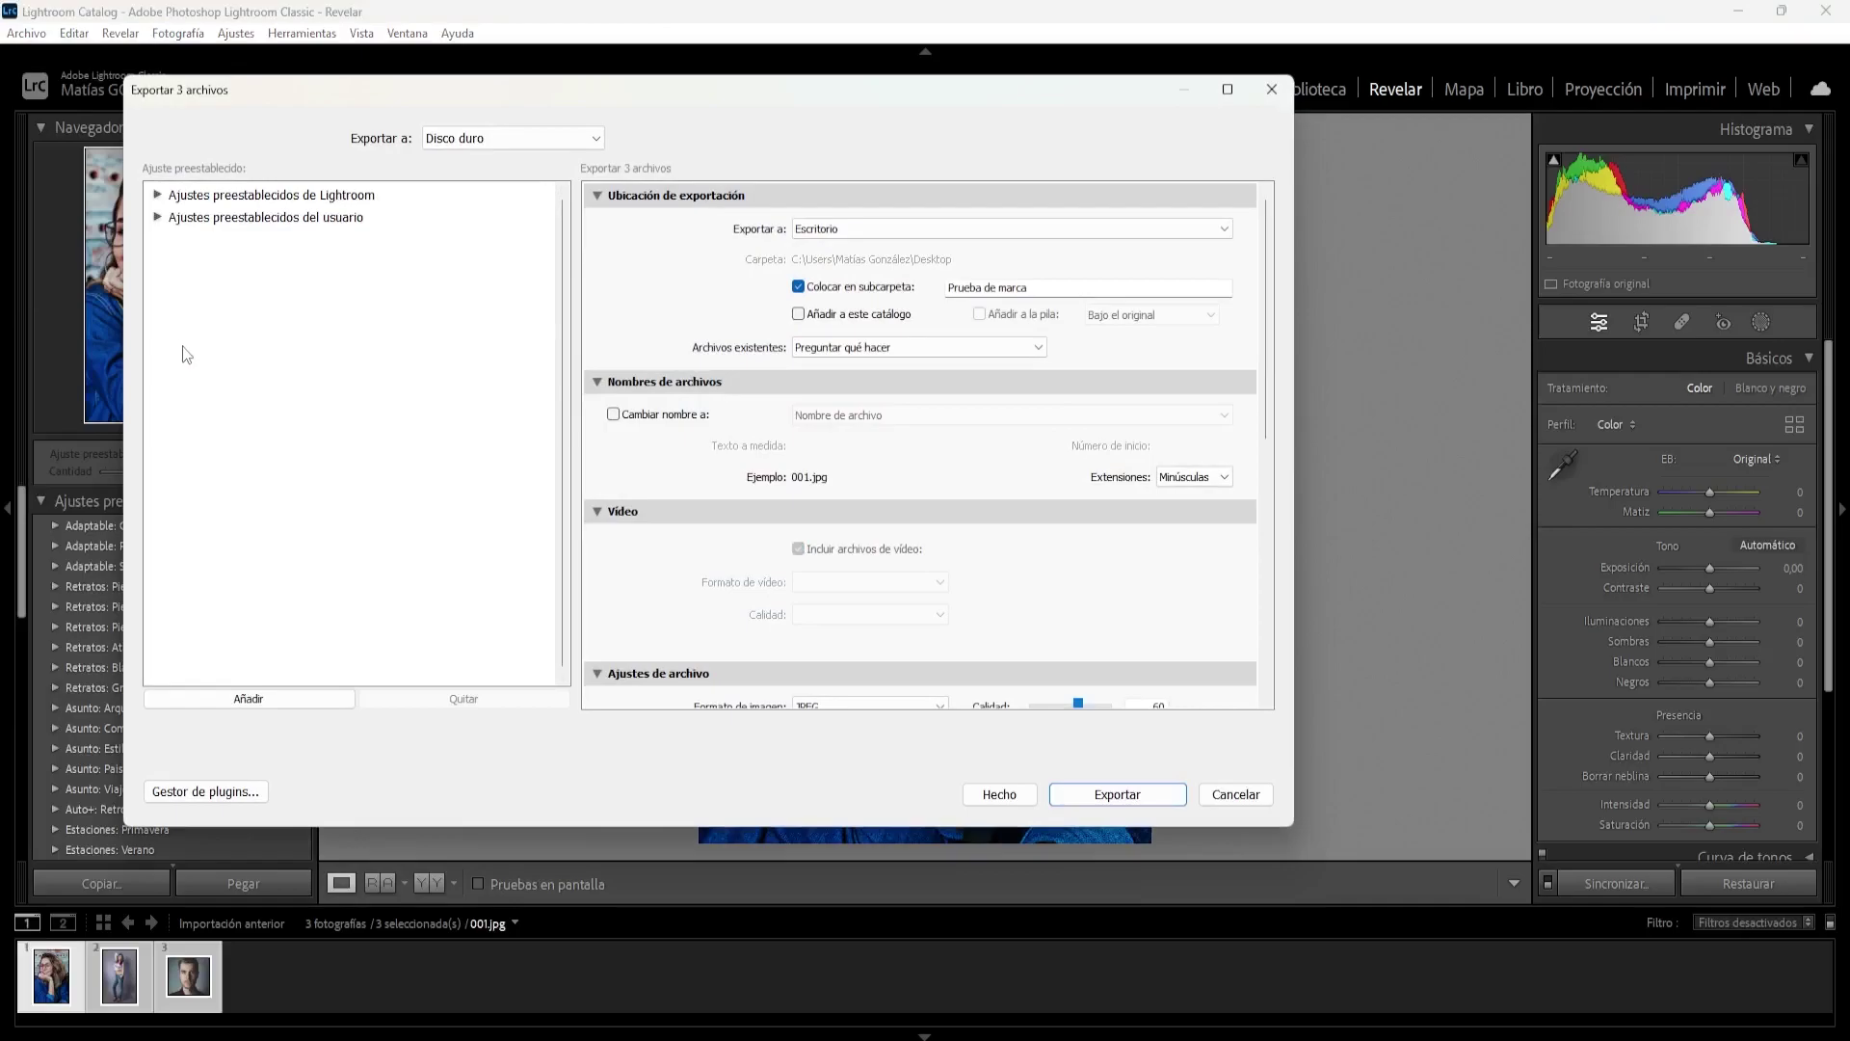
drag(1266, 297, 1273, 557)
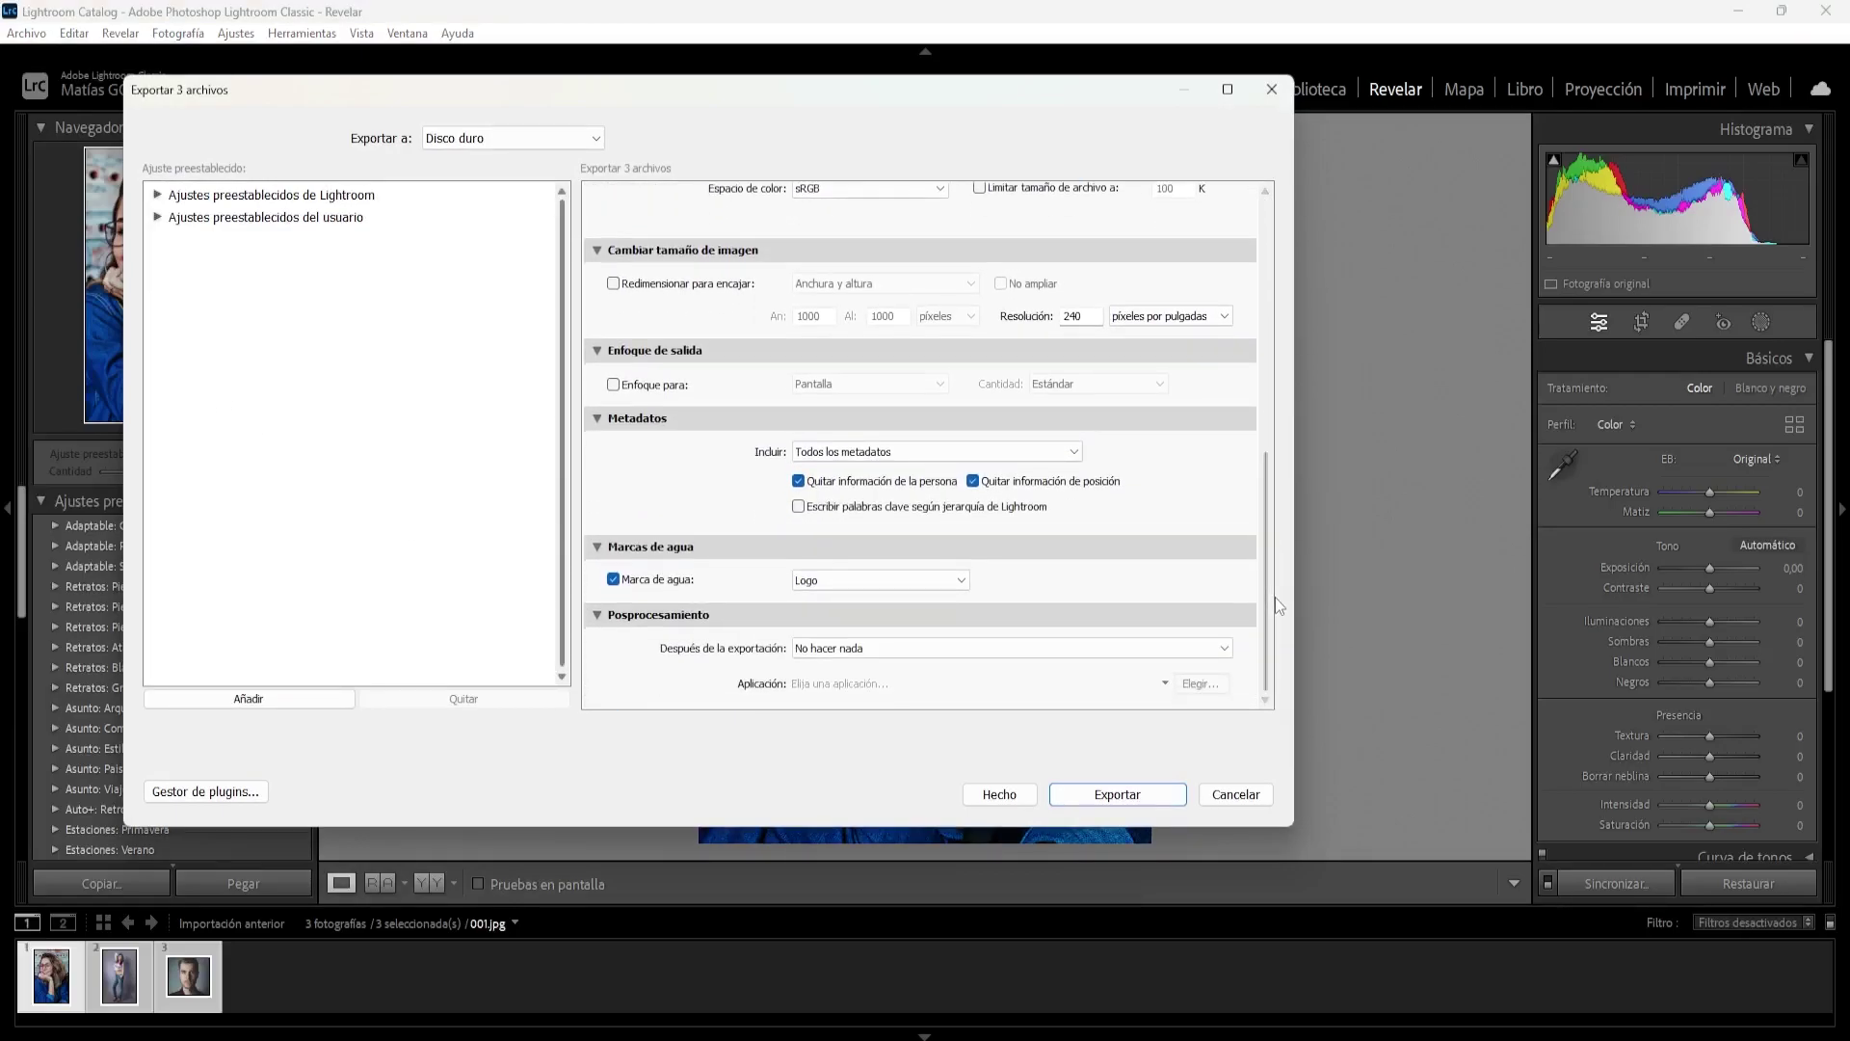
click(883, 579)
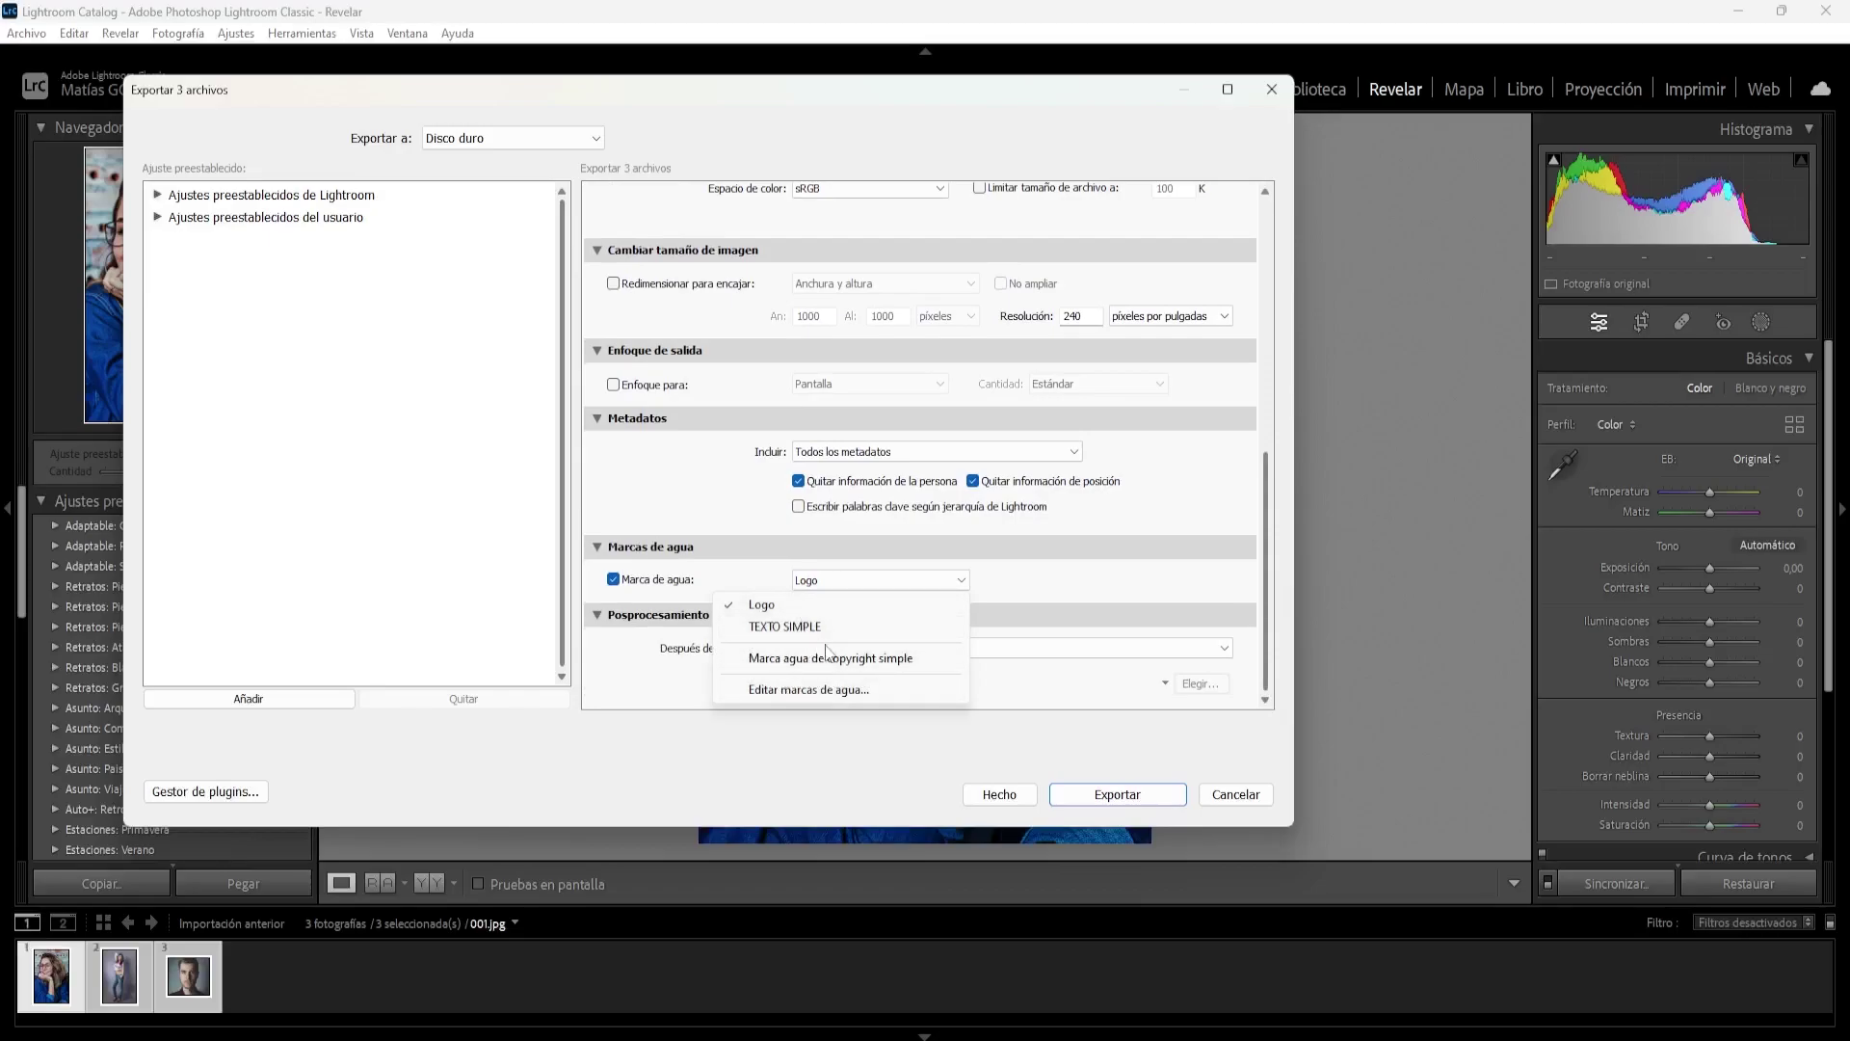
click(1108, 794)
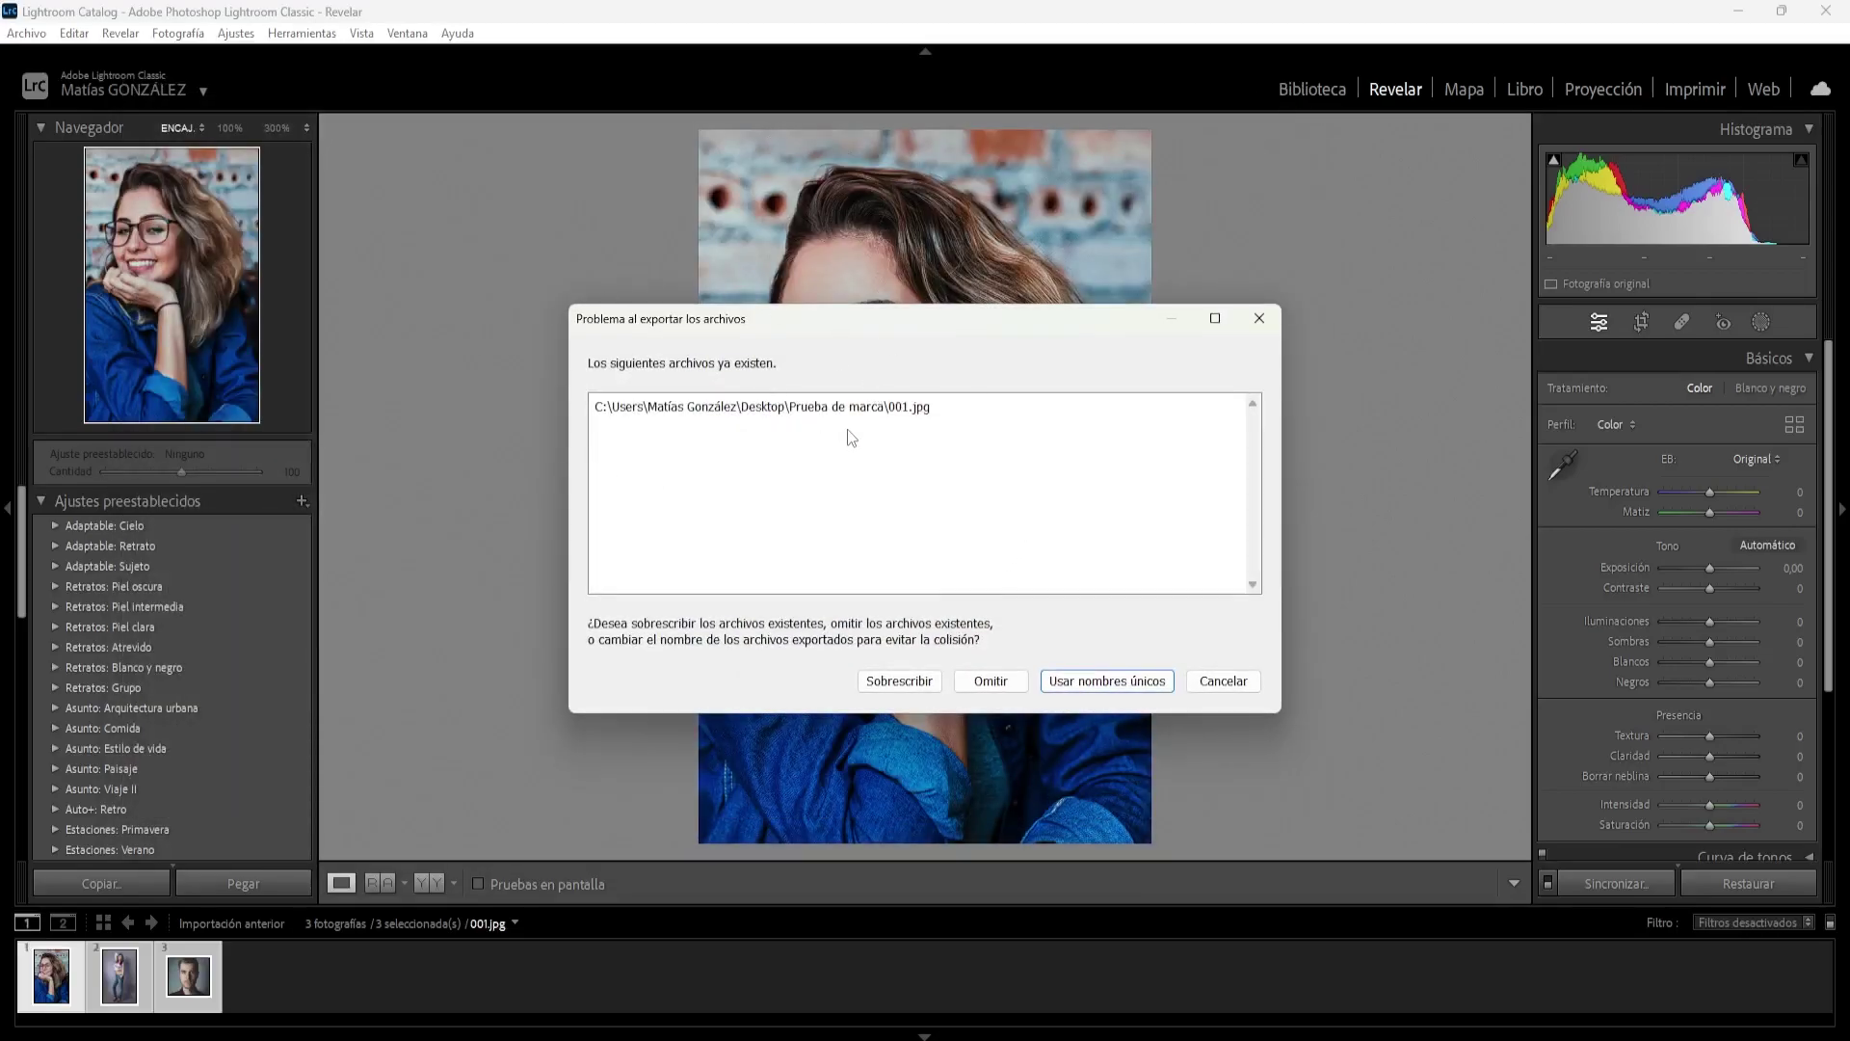
click(920, 681)
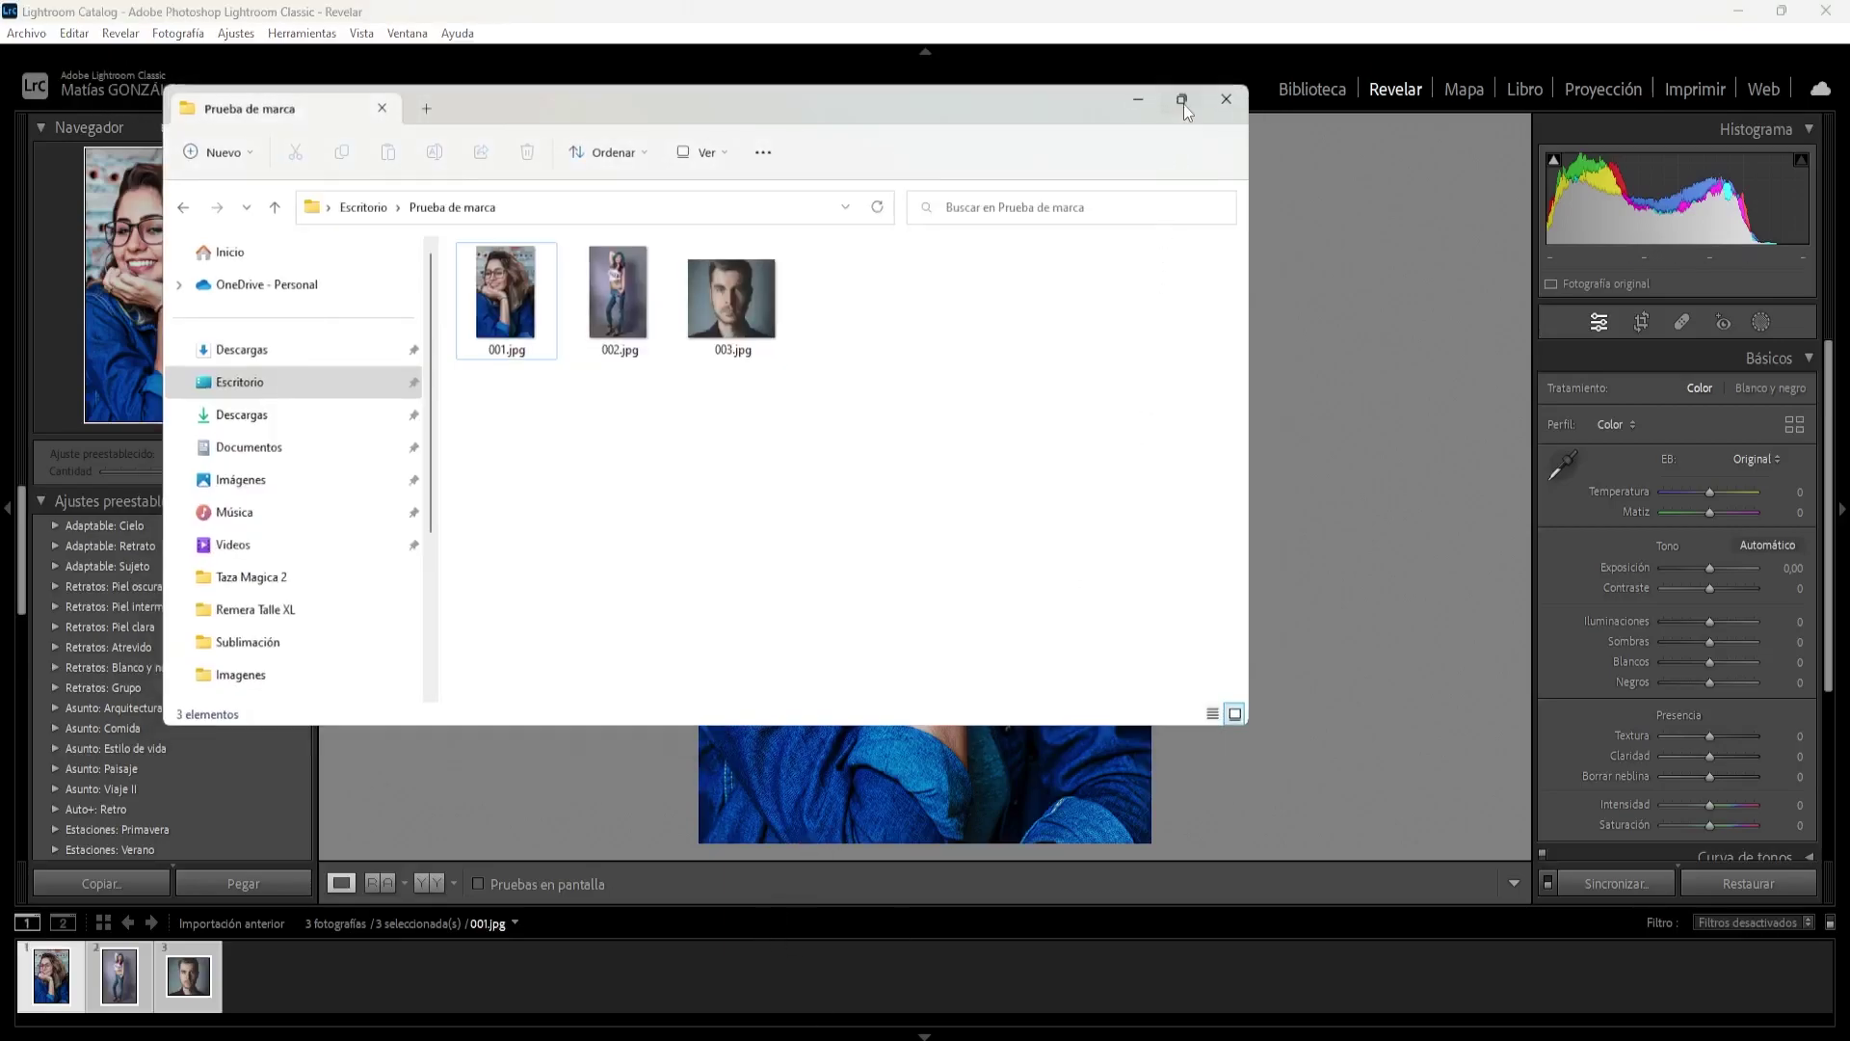
Maximize the Prueba de marca folder and check the watermark on 001.jpg, 002.jpg and 003.jpg
click(1184, 100)
double_click(356, 218)
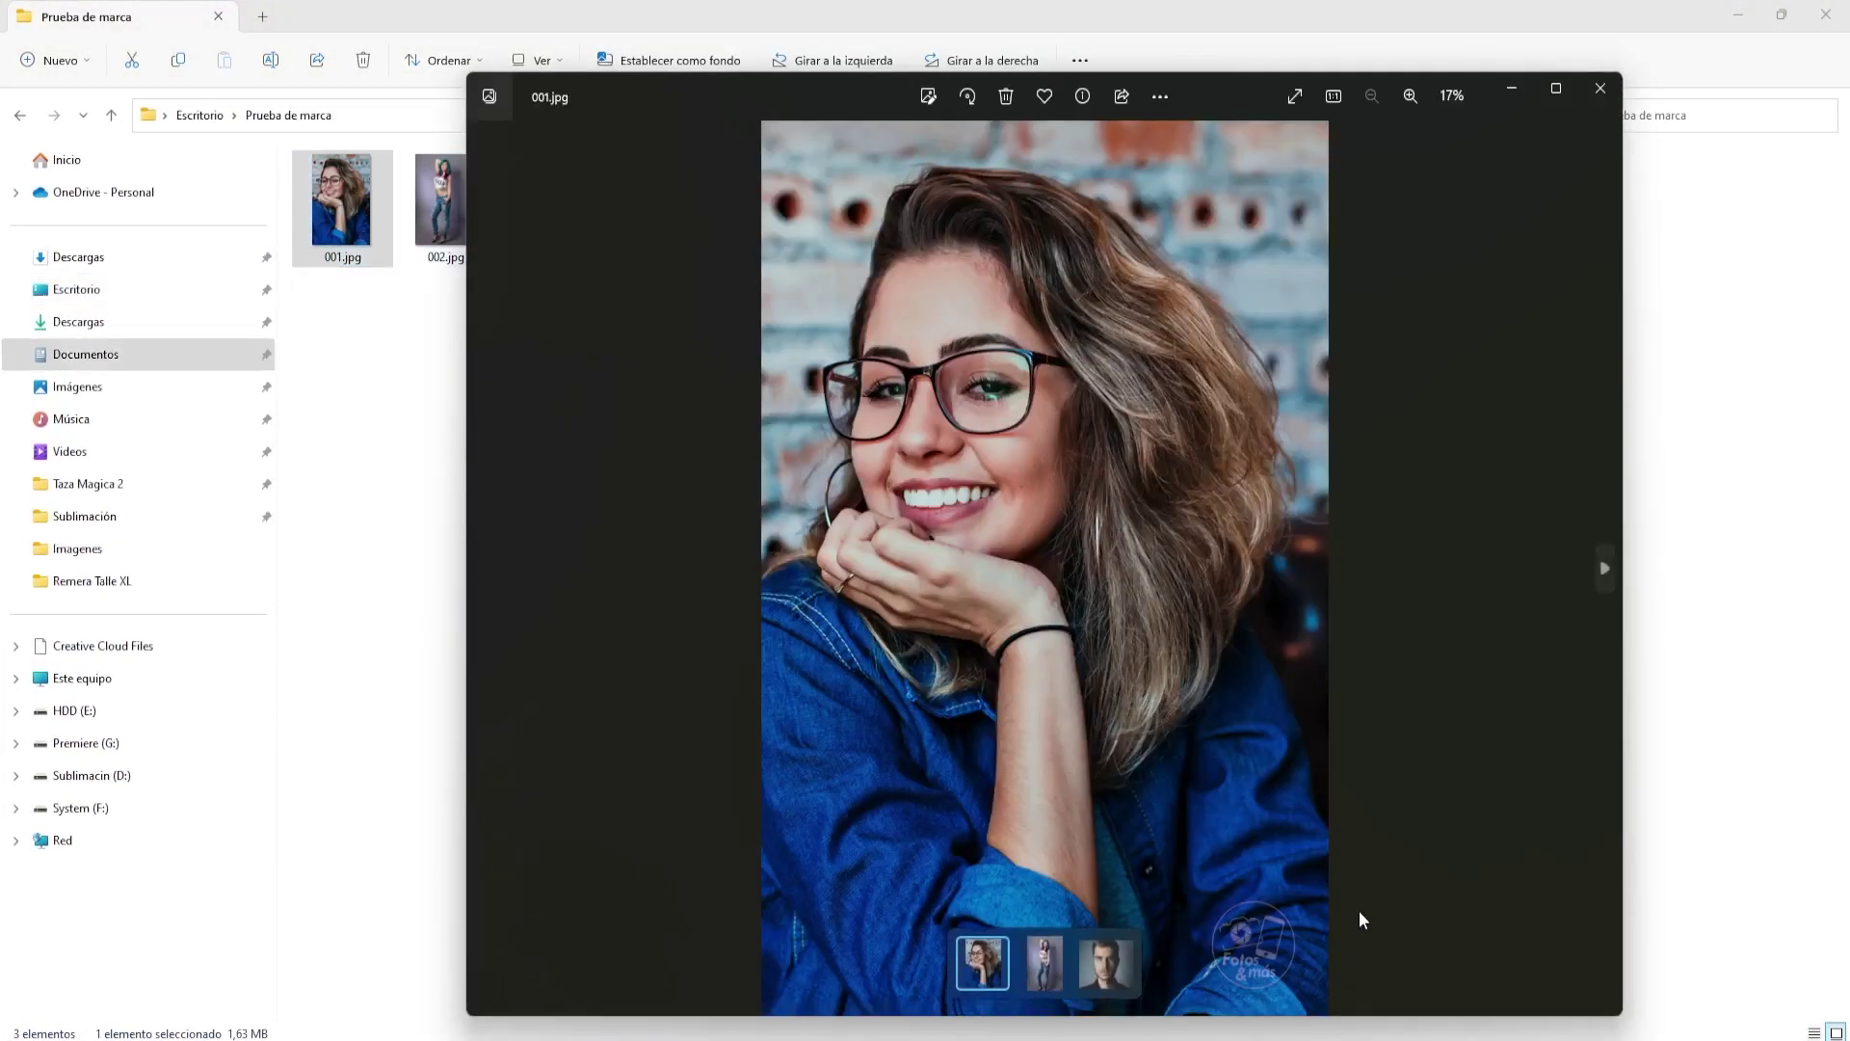
key(Right)
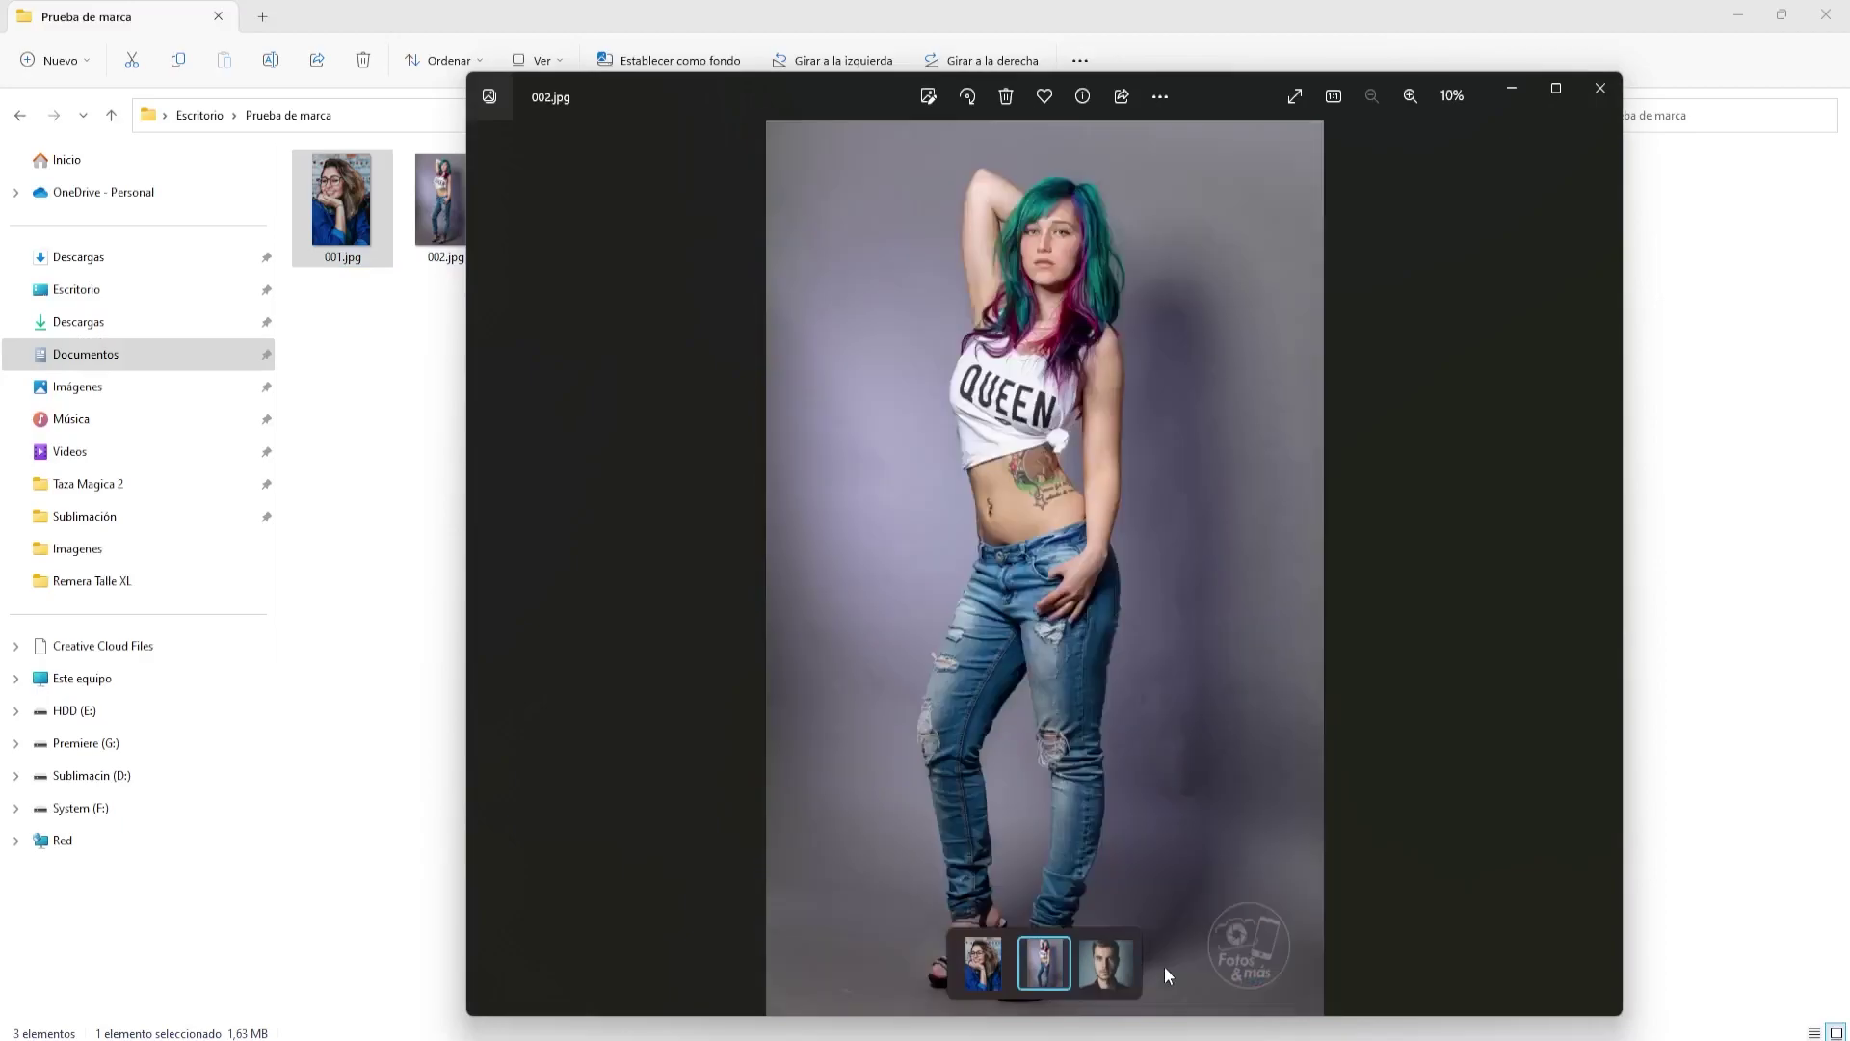
key(Right)
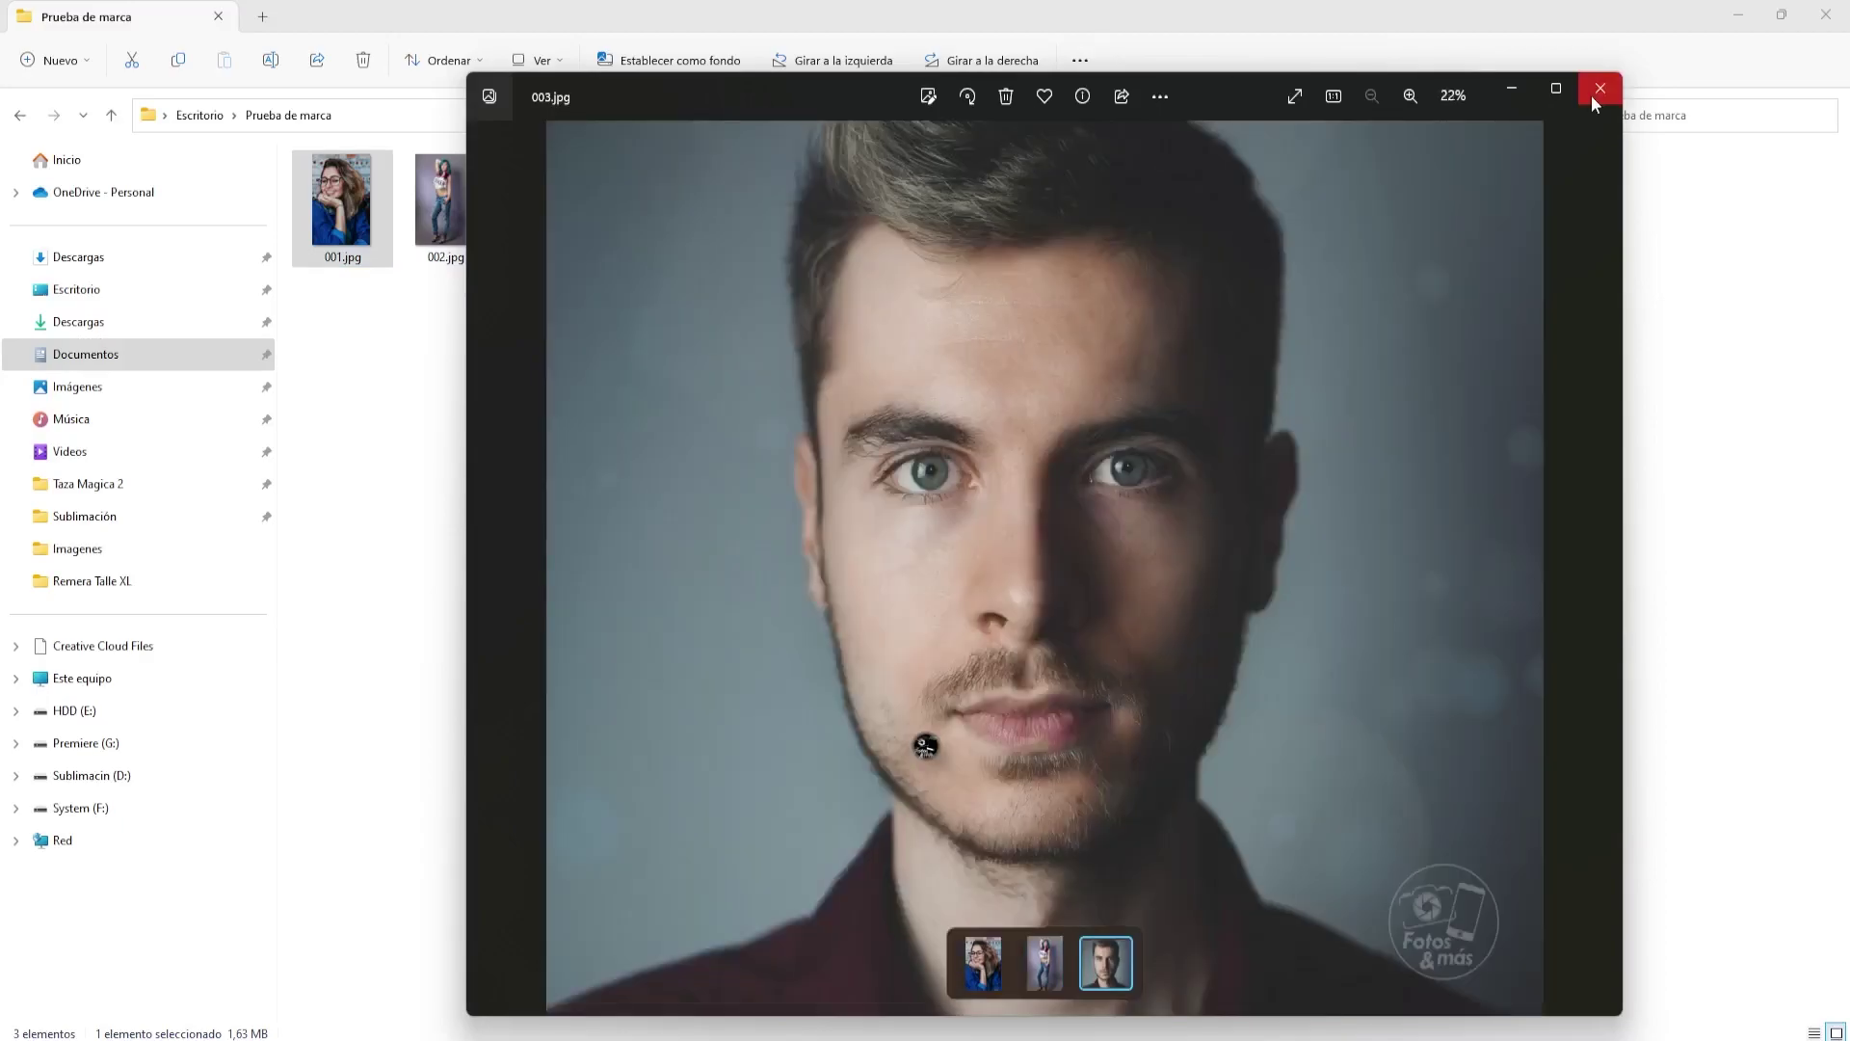
click(1600, 89)
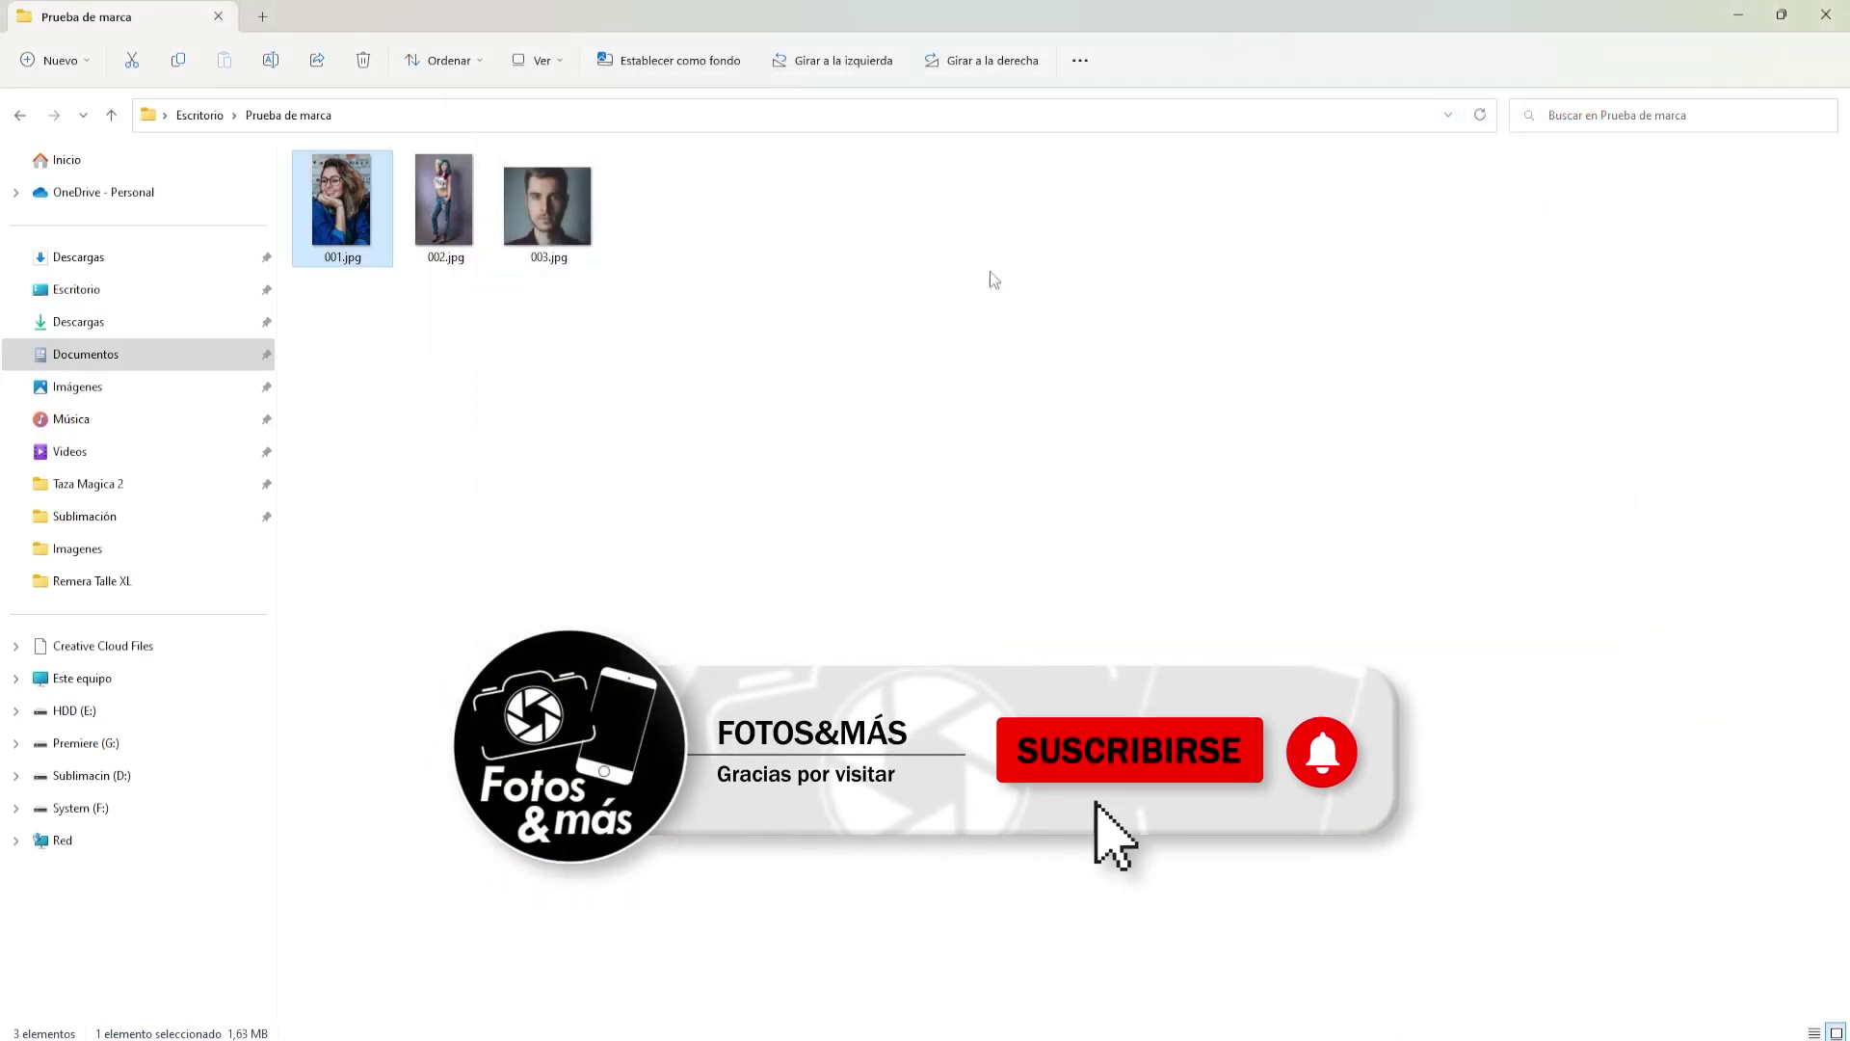